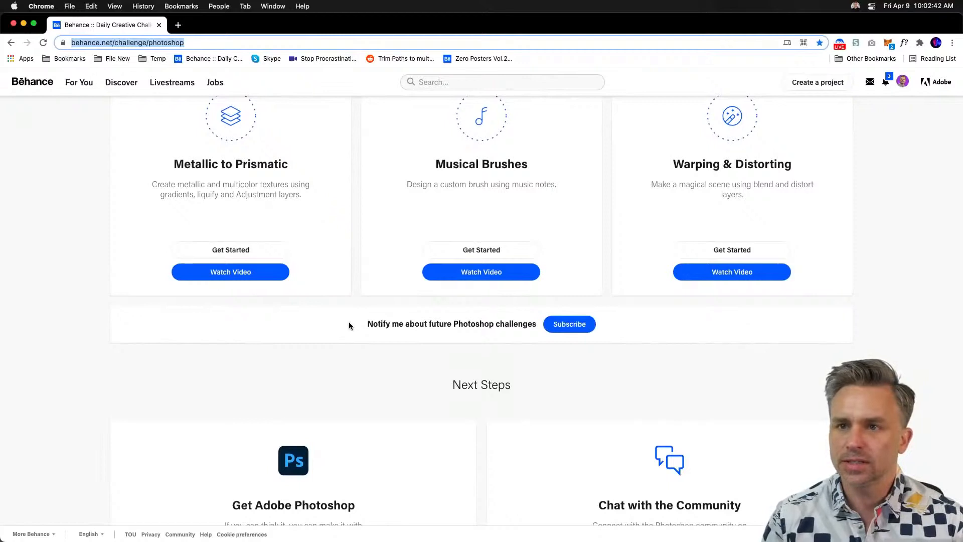
Find the April 9, 2021 Warping & Distorting challenge on the page and open its starter files.
{"action": "scroll", "coordinate": [381, 313], "scroll_direction": "down", "scroll_amount": 3}
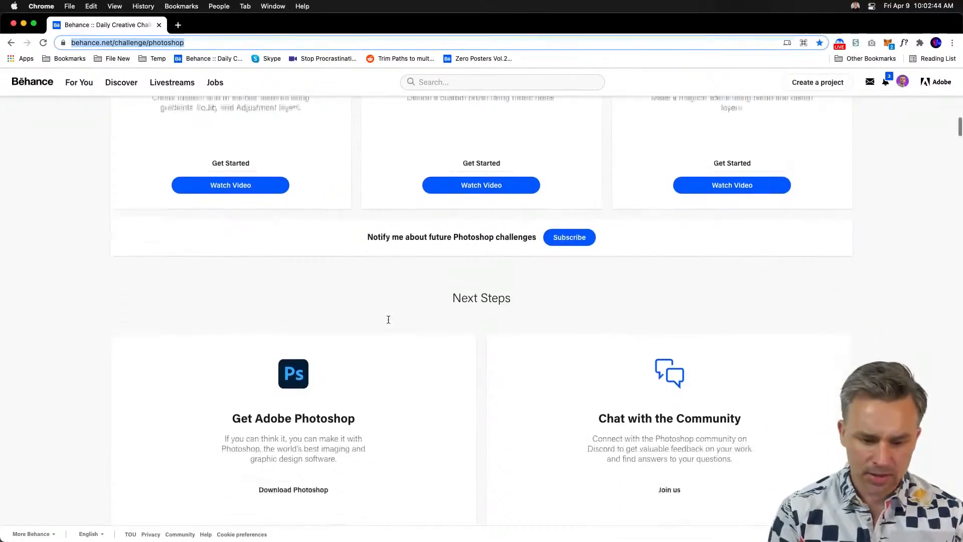
{"action": "scroll", "coordinate": [387, 318], "scroll_direction": "up", "scroll_amount": 5}
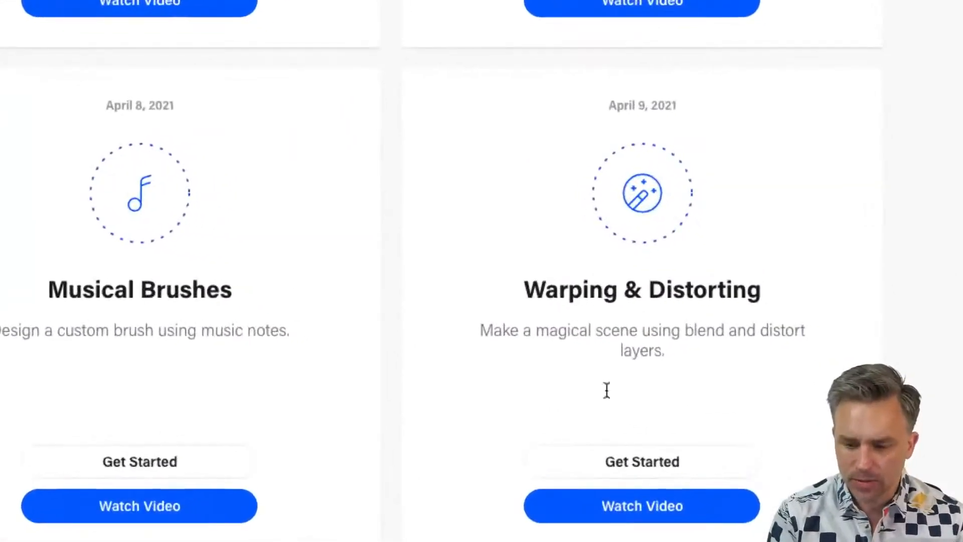
{"action": "left_click_drag", "start_coordinate": [480, 330], "coordinate": [724, 372]}
{"action": "left_click", "coordinate": [735, 379]}
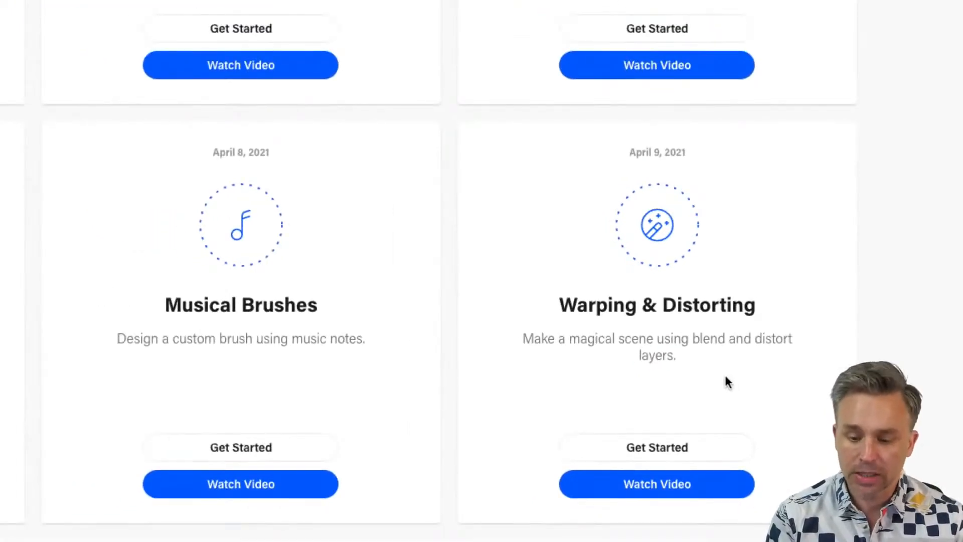
{"action": "left_click", "coordinate": [643, 458]}
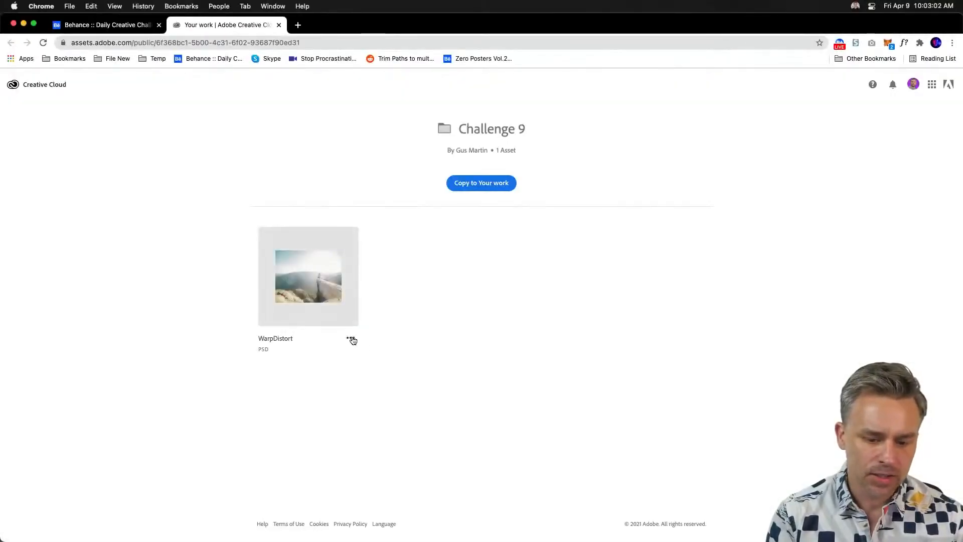
Download the WarpDistort PSD from the Challenge 9 folder and open the downloaded file in Photoshop.
{"action": "left_click", "coordinate": [352, 338]}
{"action": "left_click", "coordinate": [169, 315]}
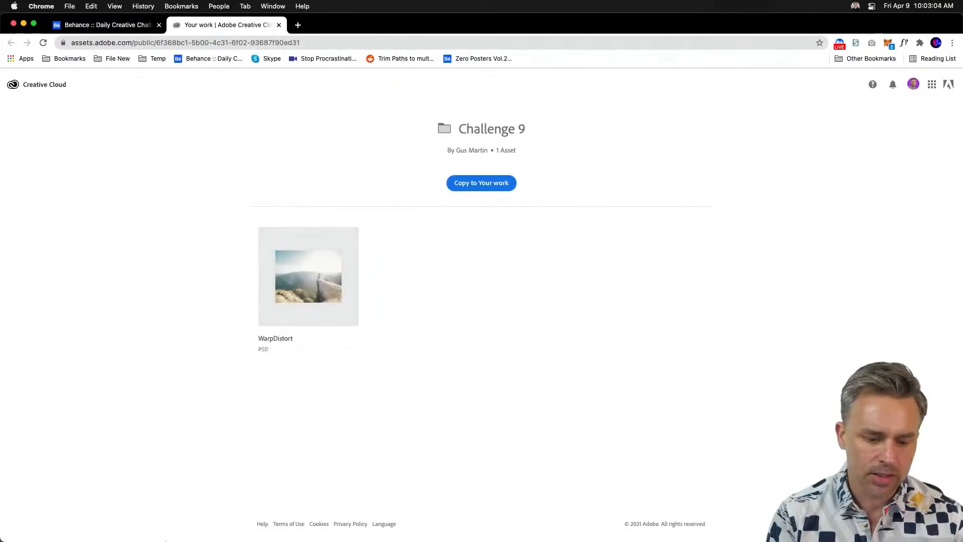
{"action": "left_click", "coordinate": [351, 338]}
{"action": "left_click", "coordinate": [283, 359]}
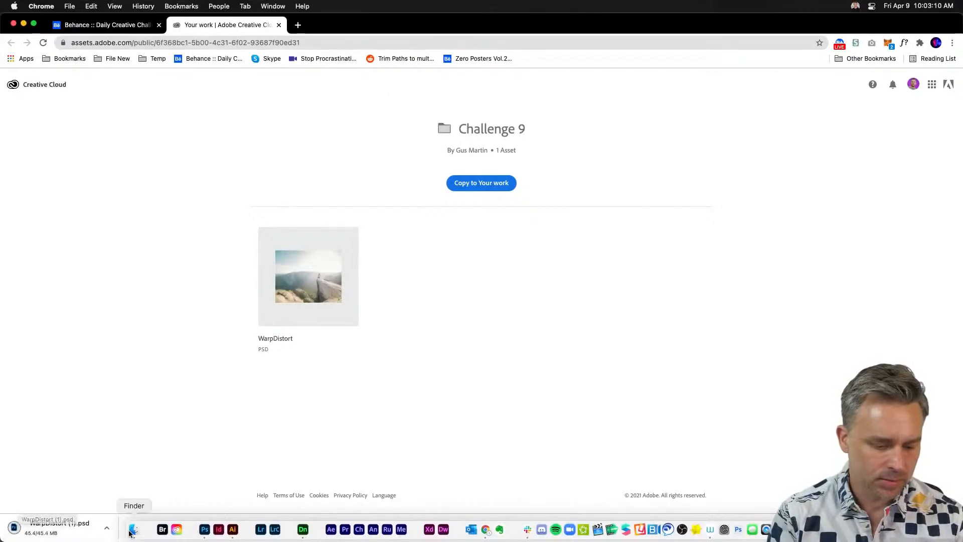
{"action": "left_click", "coordinate": [22, 533]}
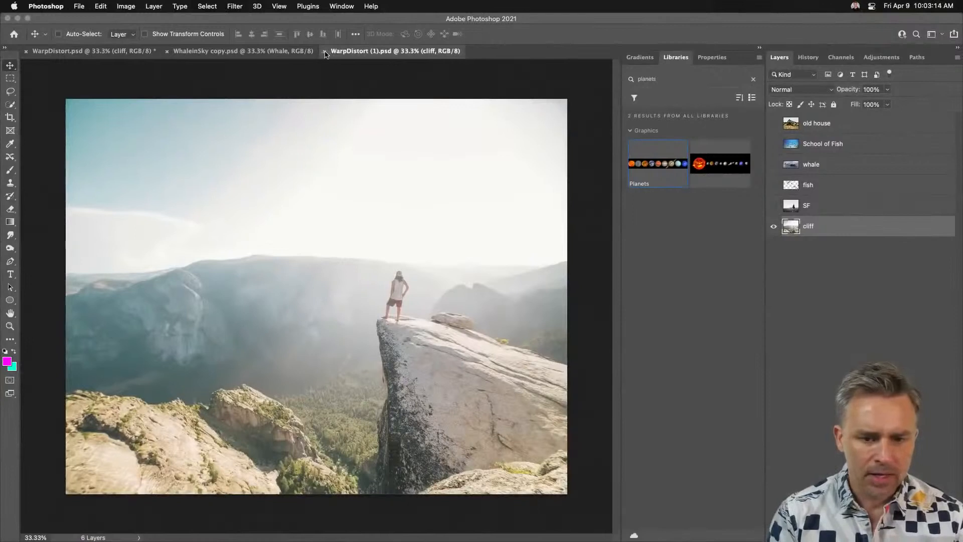
Close the duplicate document WarpDistort (1).psd and collapse the Libraries panel group to enlarge the workspace.
{"action": "left_click", "coordinate": [324, 51]}
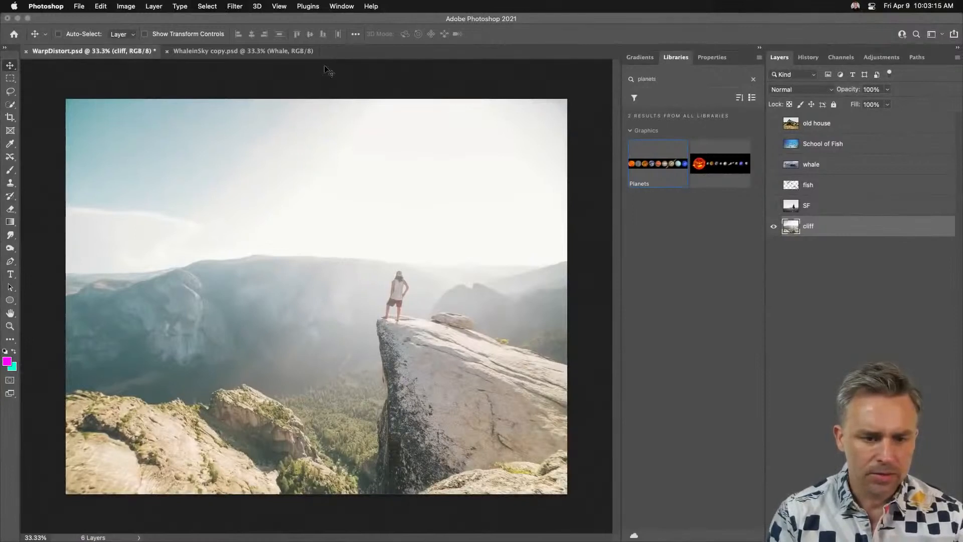
{"action": "left_click", "coordinate": [760, 48]}
{"action": "key", "text": "super"}
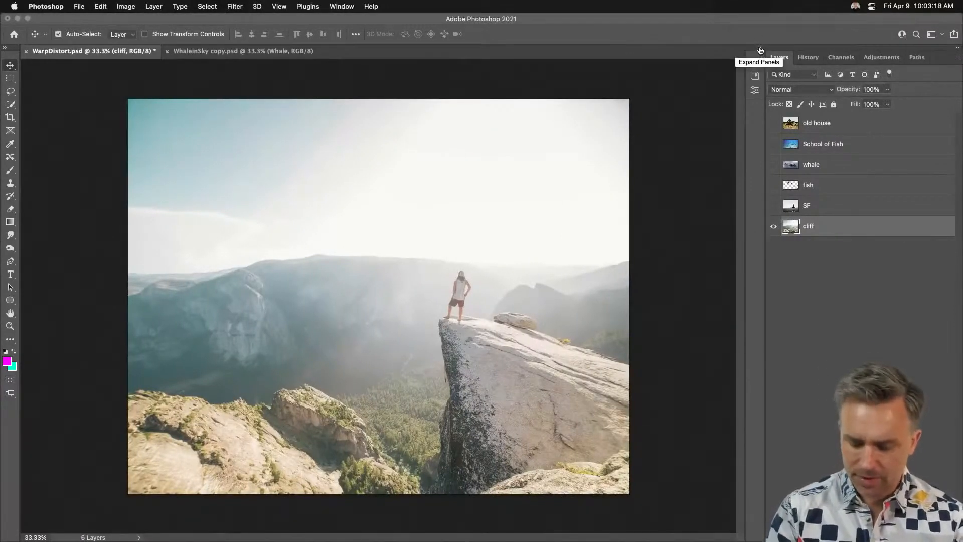
{"action": "key", "text": "super+0"}
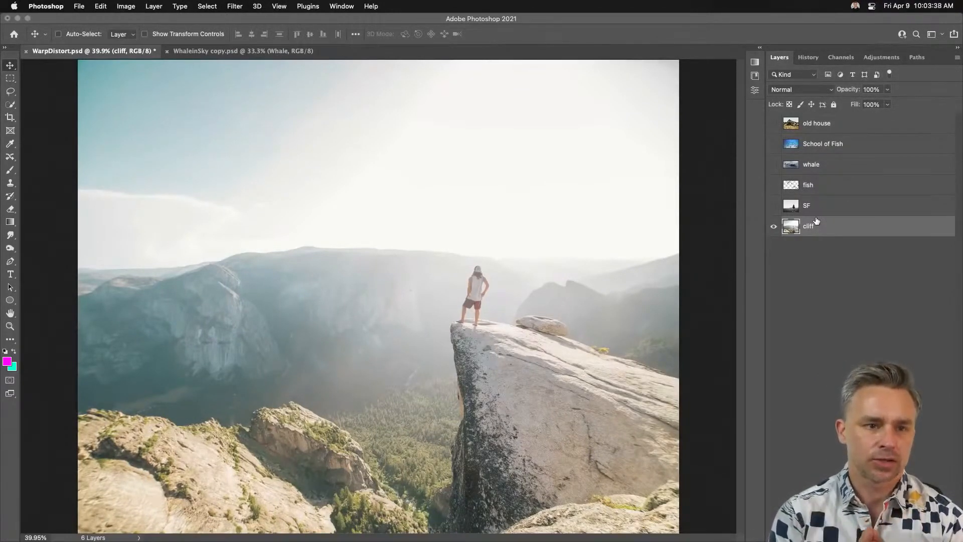
Toggle the visibility of the SF layer to compare it with the cliff photo, ending with SF shown.
{"action": "left_click", "coordinate": [775, 207]}
{"action": "left_click", "coordinate": [778, 207]}
{"action": "left_click", "coordinate": [779, 208]}
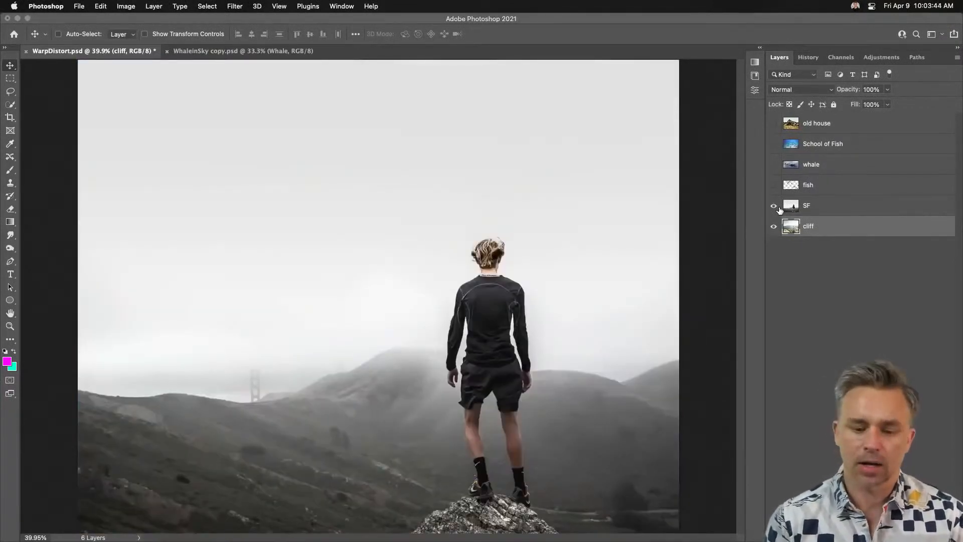
{"action": "left_click", "coordinate": [775, 207]}
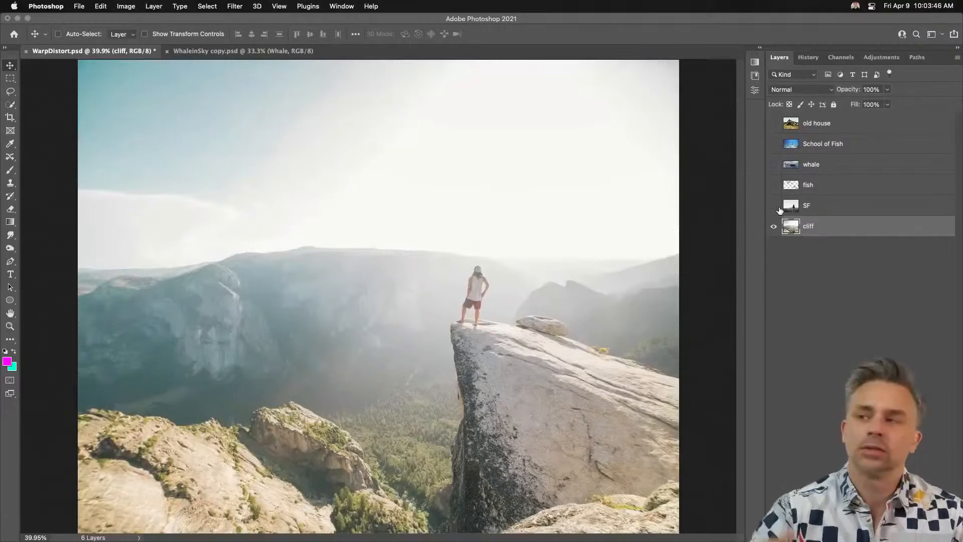
{"action": "left_click", "coordinate": [779, 208]}
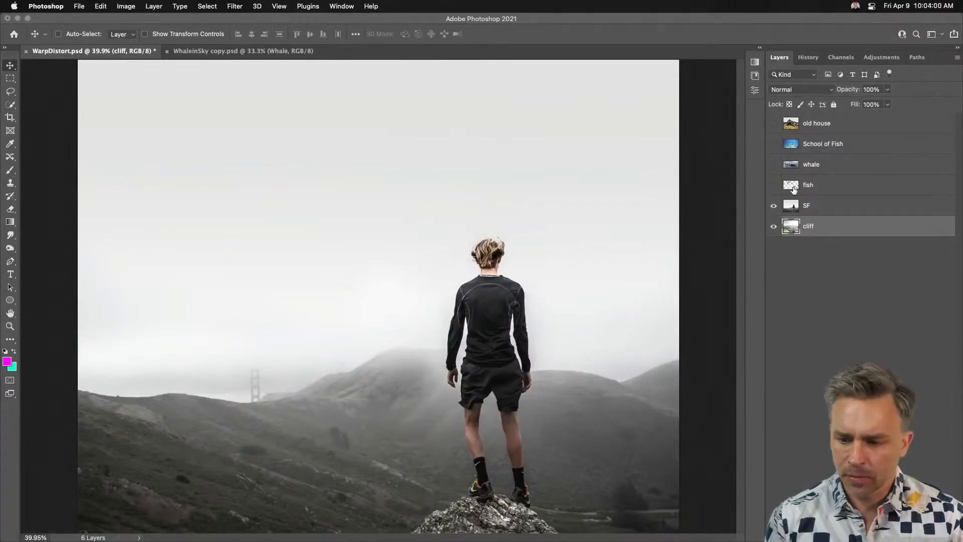
Show the fish and whale layers to preview their images, and select the whale layer.
{"action": "left_click", "coordinate": [774, 185]}
{"action": "left_click", "coordinate": [786, 186]}
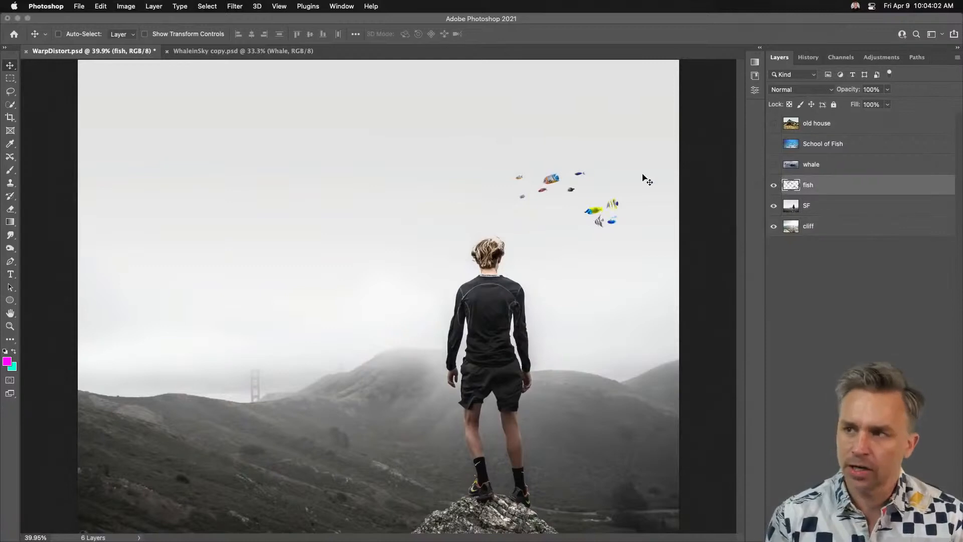
{"action": "left_click", "coordinate": [779, 165]}
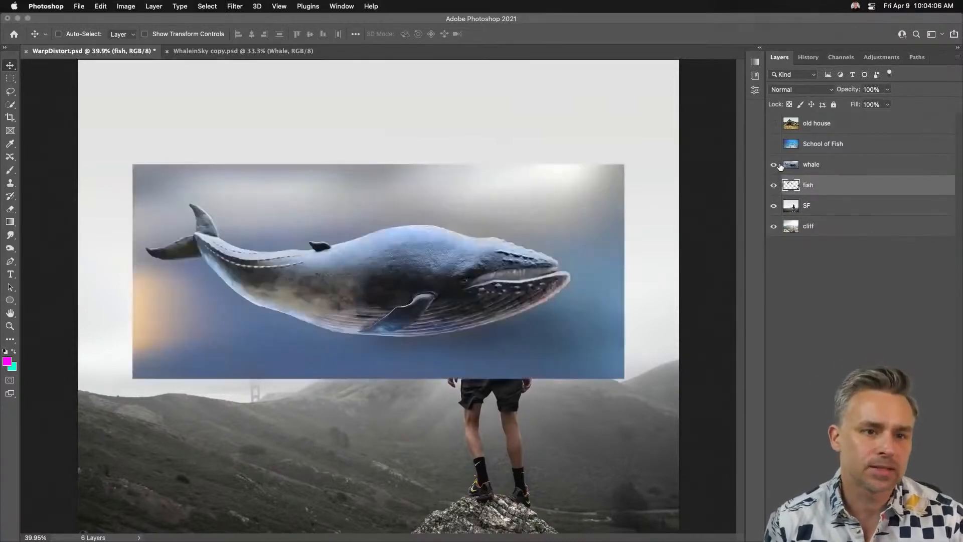
{"action": "left_click", "coordinate": [822, 165]}
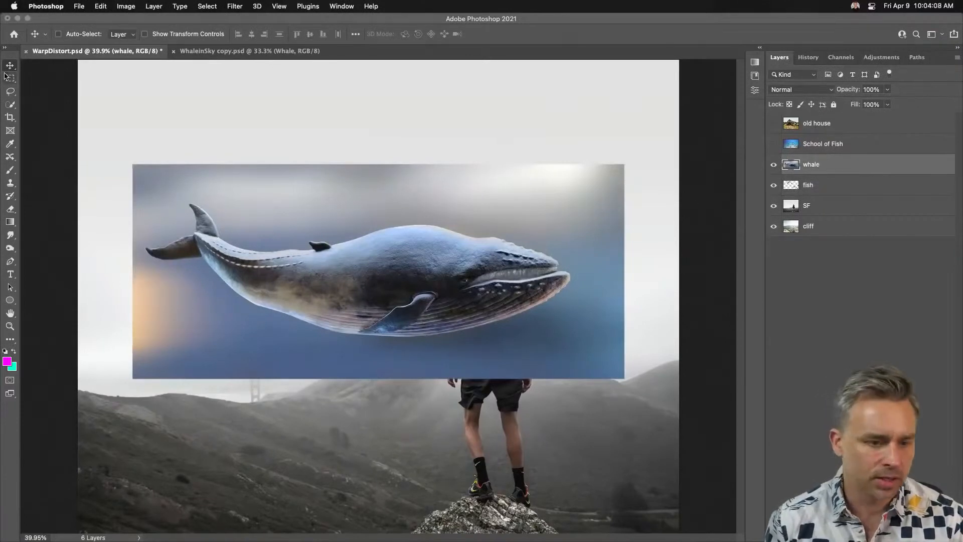
Show the School of Fish layer, move its picture down to the lower edge of the whale image, and show the old house layer.
{"action": "key", "text": "super+equal"}
{"action": "left_click", "coordinate": [774, 145]}
{"action": "left_click", "coordinate": [818, 145]}
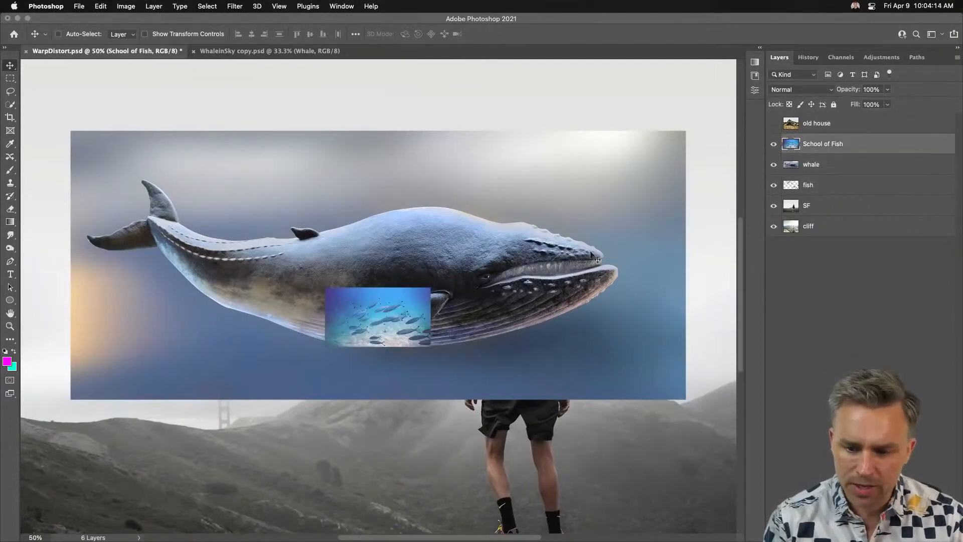
{"action": "left_click_drag", "start_coordinate": [384, 320], "coordinate": [335, 397]}
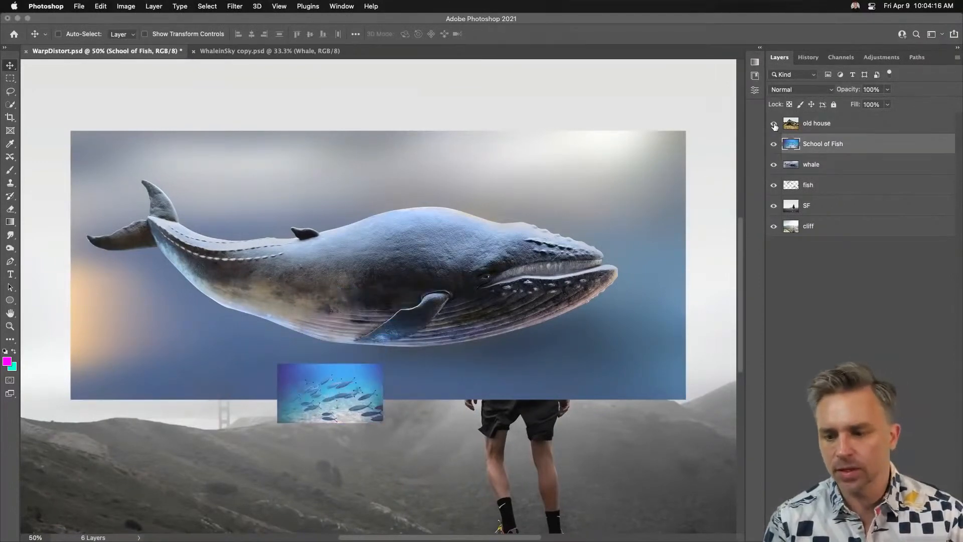
{"action": "left_click", "coordinate": [774, 123]}
{"action": "left_click", "coordinate": [811, 124]}
{"action": "mouse_move", "coordinate": [248, 290]}
{"action": "left_mouse_down"}
{"action": "mouse_move", "coordinate": [190, 266]}
{"action": "mouse_move", "coordinate": [247, 319]}
{"action": "mouse_move", "coordinate": [237, 256]}
{"action": "mouse_move", "coordinate": [257, 299]}
{"action": "left_mouse_up"}
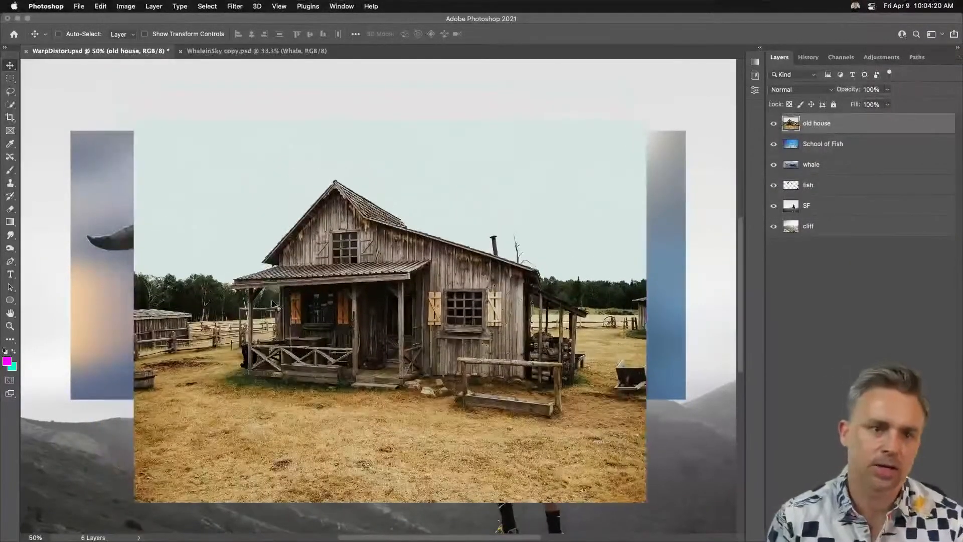
Examine the finished composite in WhaleinSky copy.psd at full screen, then restore the standard screen mode.
{"action": "left_click", "coordinate": [191, 52]}
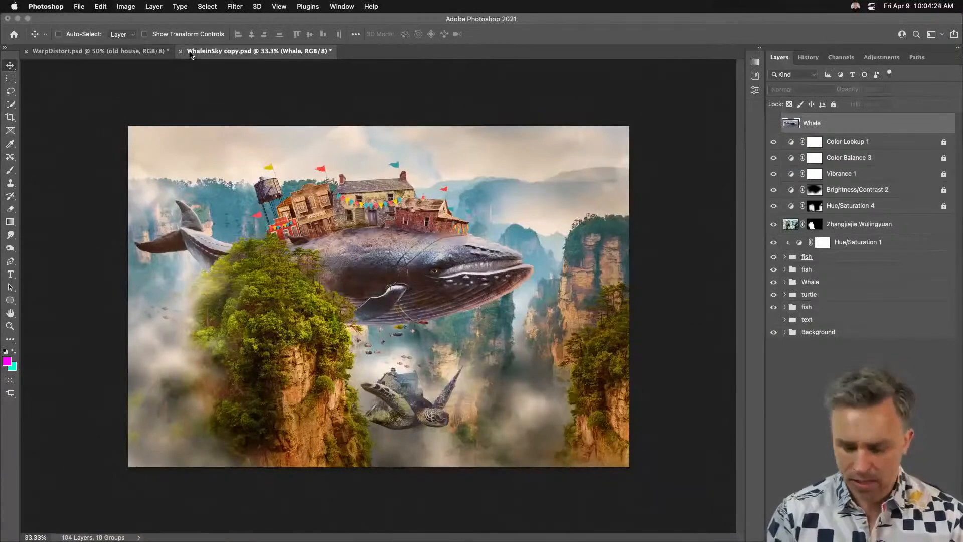
{"action": "key", "text": "f"}
{"action": "key", "text": "f"}
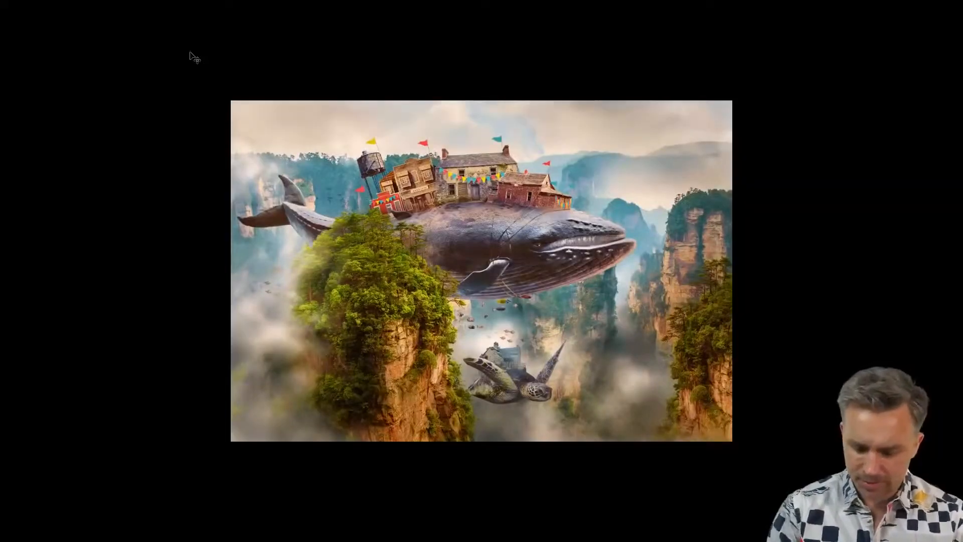
{"action": "key", "text": "ctrl+plus"}
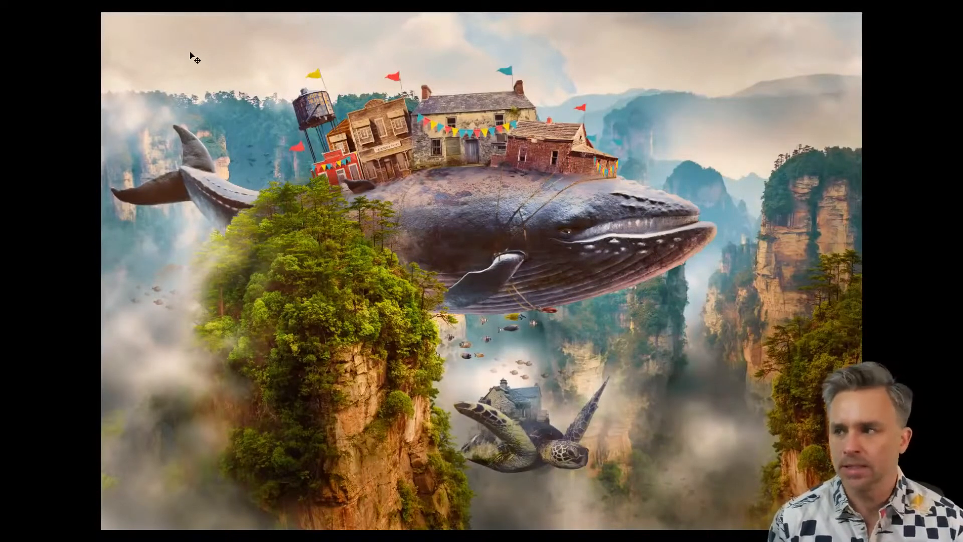
{"action": "key", "text": "f"}
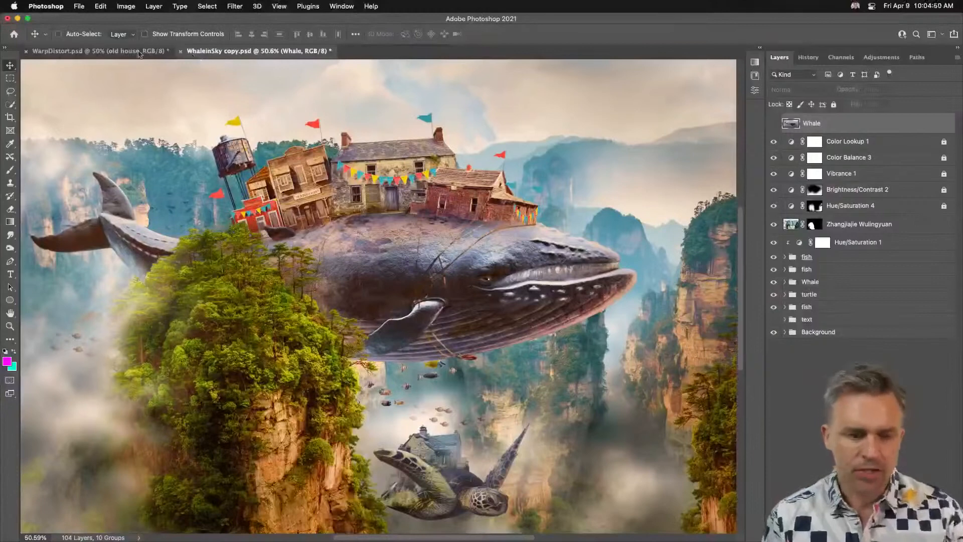
In WarpDistort.psd, hide the old house, School of Fish, whale, fish and SF layers and select the cliff layer.
{"action": "left_click", "coordinate": [103, 51]}
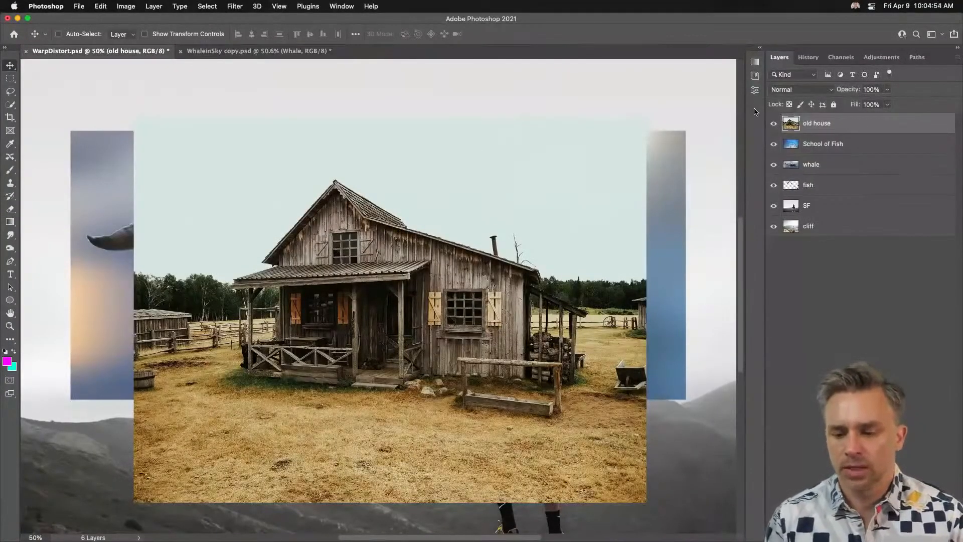
{"action": "left_click", "coordinate": [773, 123]}
{"action": "left_click", "coordinate": [774, 142]}
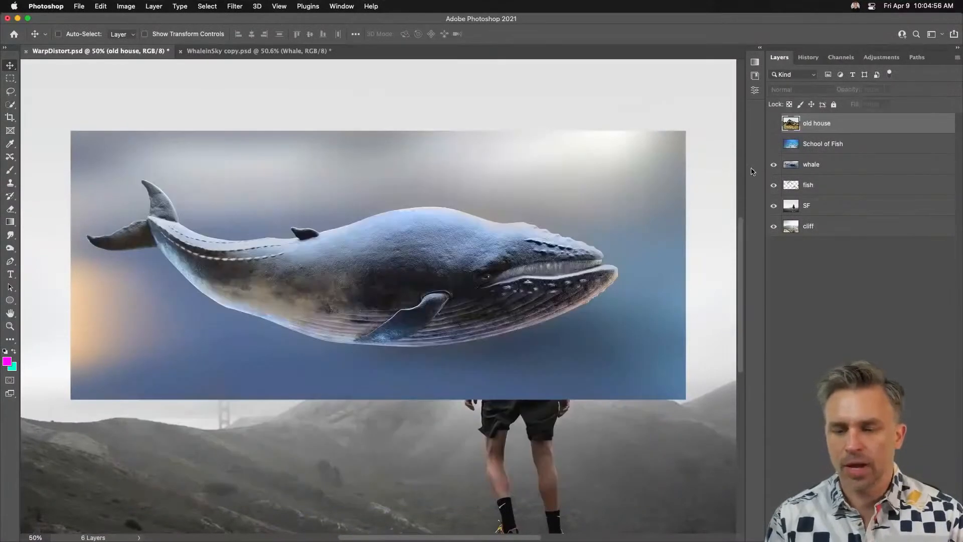
{"action": "left_click", "coordinate": [819, 171]}
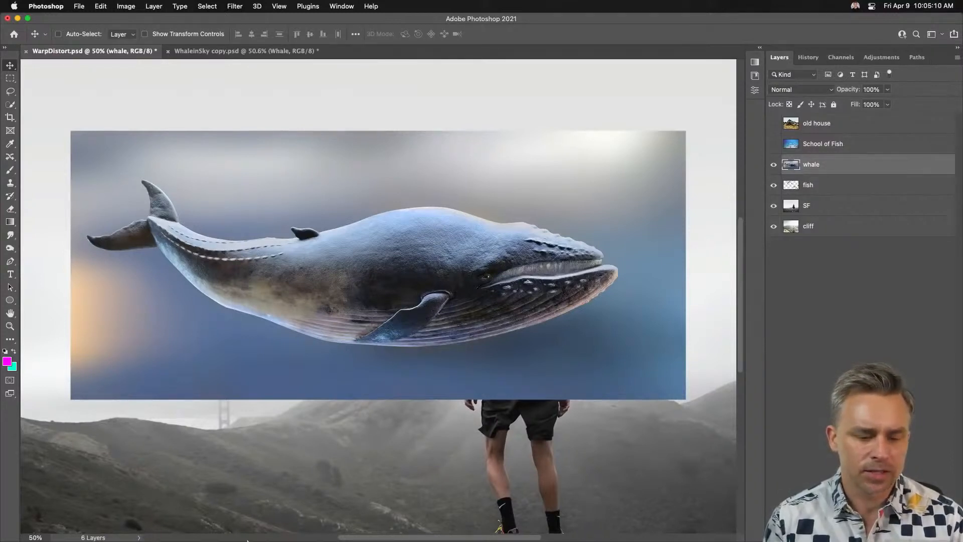
{"action": "mouse_move", "coordinate": [241, 537]}
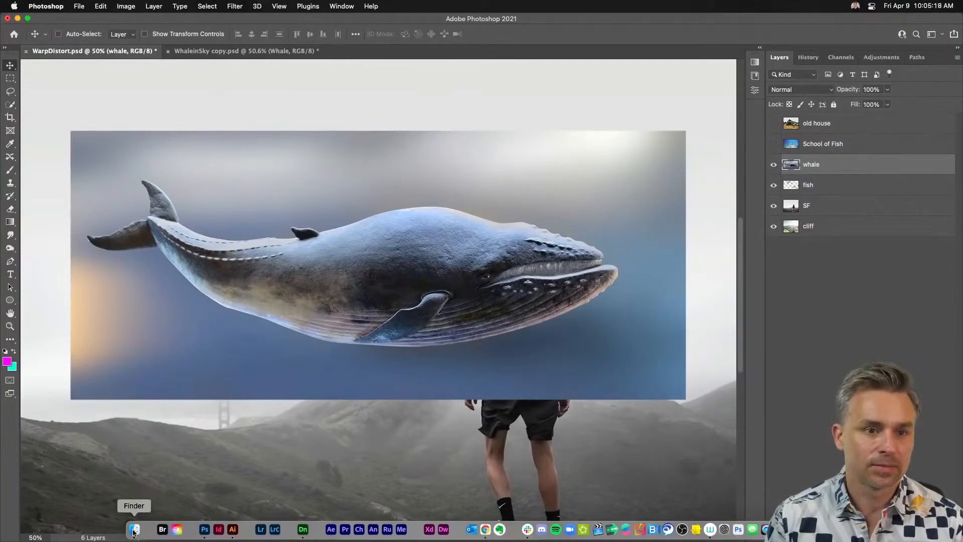
{"action": "left_click_drag", "start_coordinate": [773, 165], "coordinate": [774, 185]}
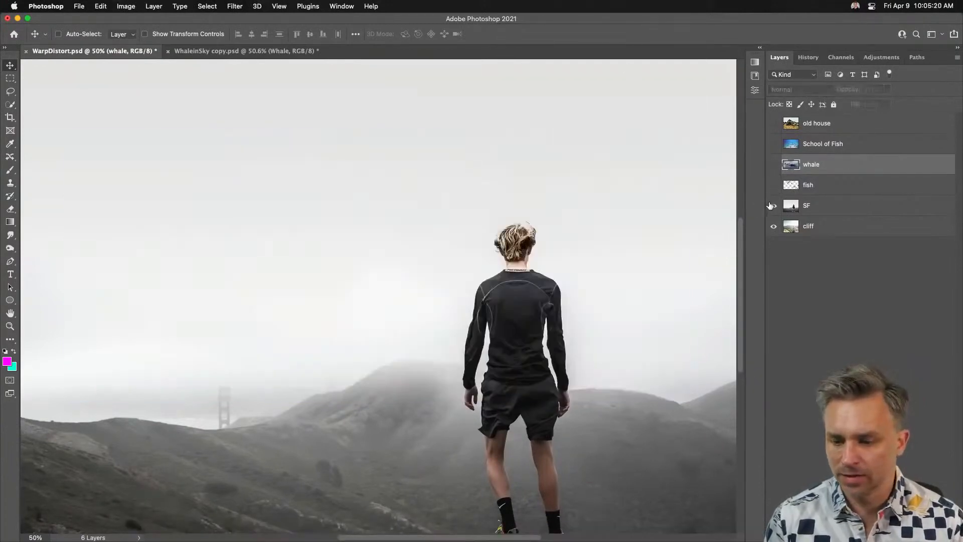
{"action": "left_click", "coordinate": [792, 211]}
{"action": "left_click", "coordinate": [774, 207]}
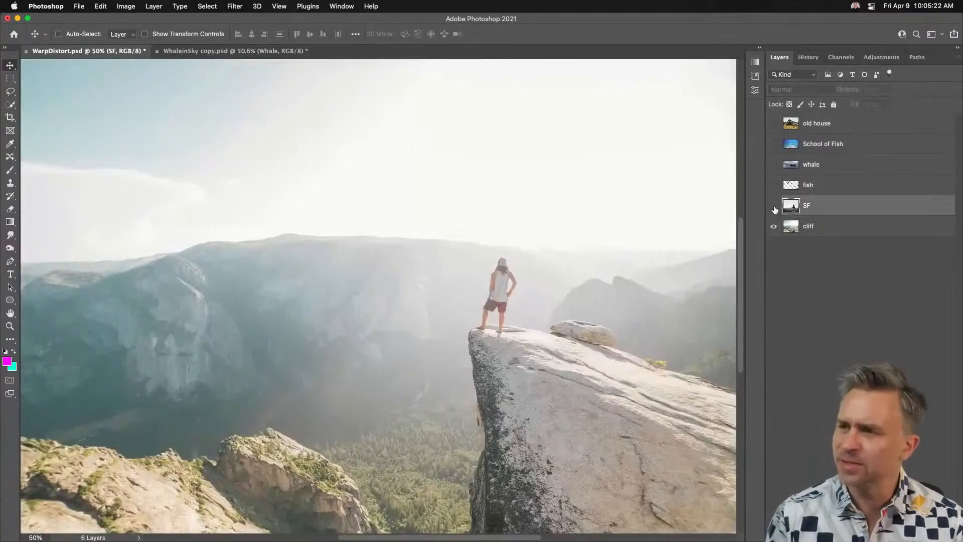
{"action": "left_click", "coordinate": [809, 231]}
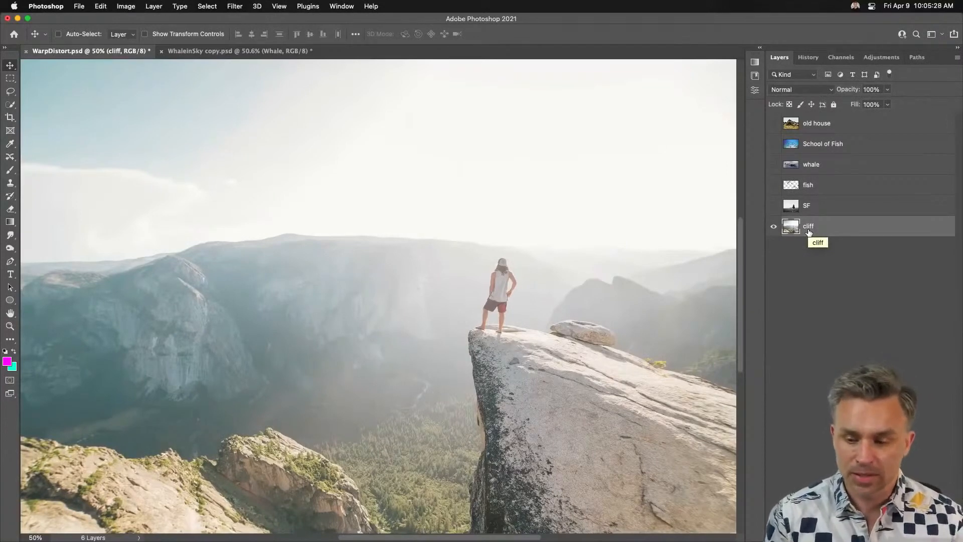
Open the cliff layer in the Camera Raw Filter, apply the Auto adjustments and expand the Basic settings.
{"action": "key", "text": "super+minus"}
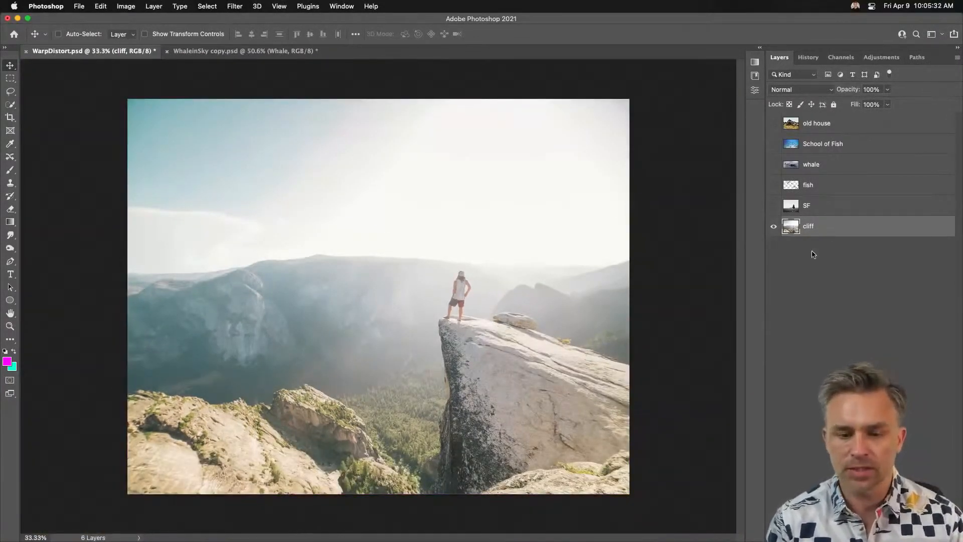
{"action": "left_click", "coordinate": [236, 4]}
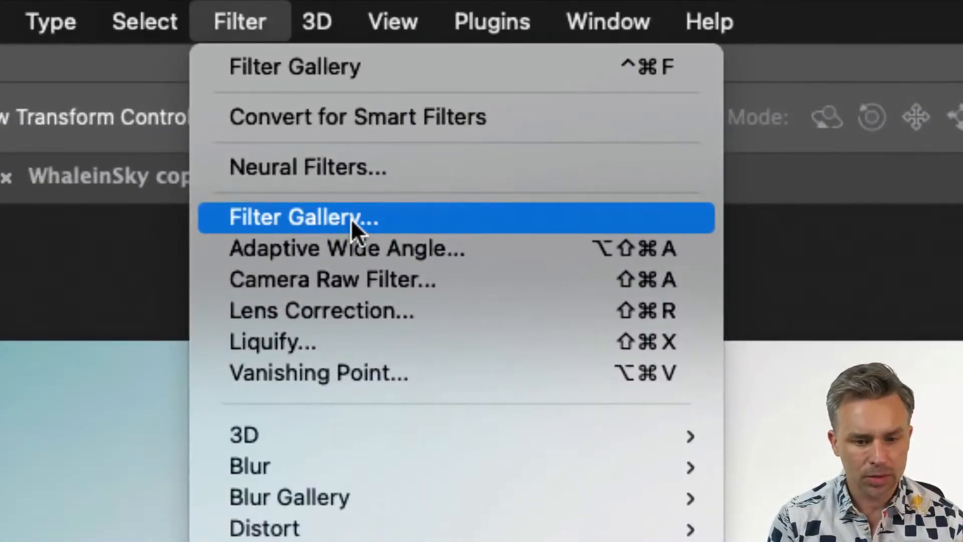
{"action": "left_click", "coordinate": [459, 282]}
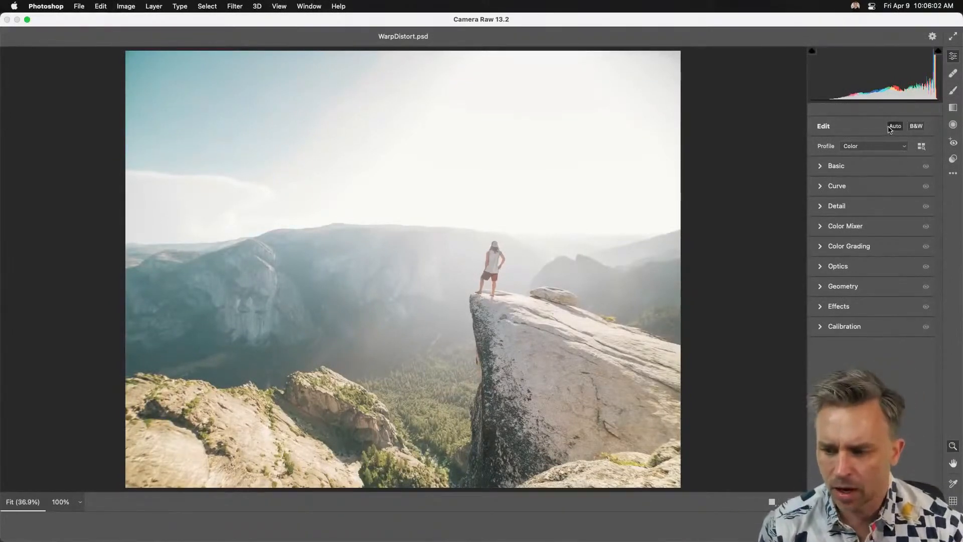
{"action": "left_click", "coordinate": [889, 128]}
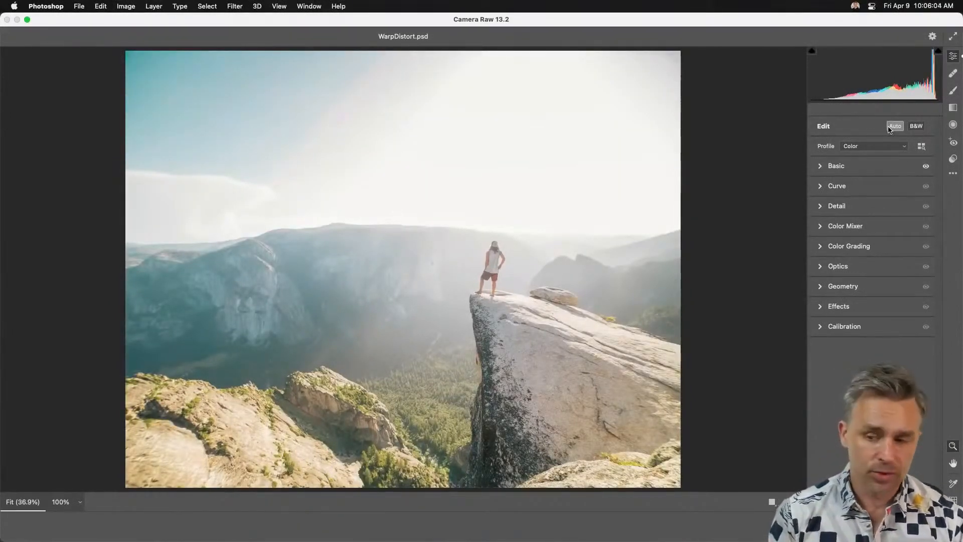
{"action": "left_click", "coordinate": [820, 168]}
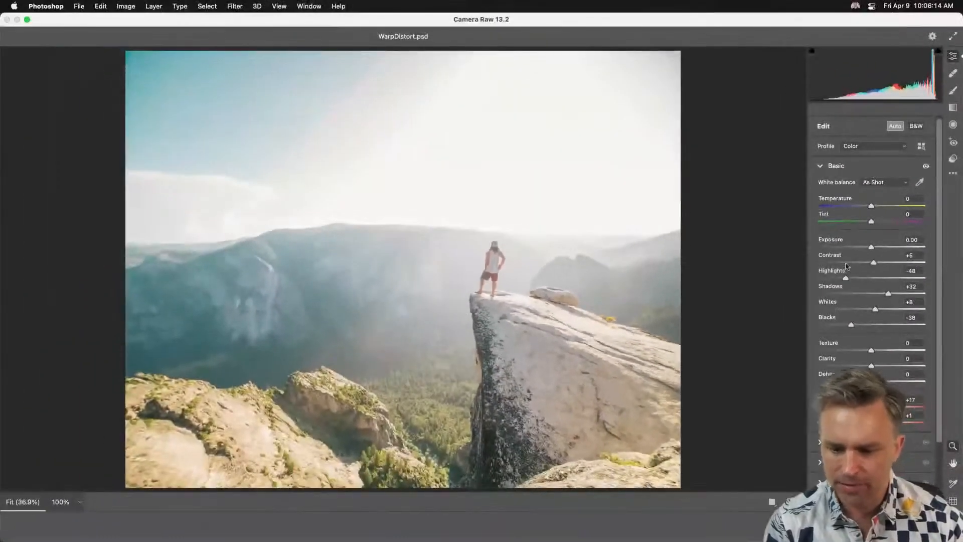
Lower the cliff photo's Exposure to -0.60 and apply the Camera Raw adjustments.
{"action": "left_click_drag", "start_coordinate": [871, 250], "coordinate": [865, 249]}
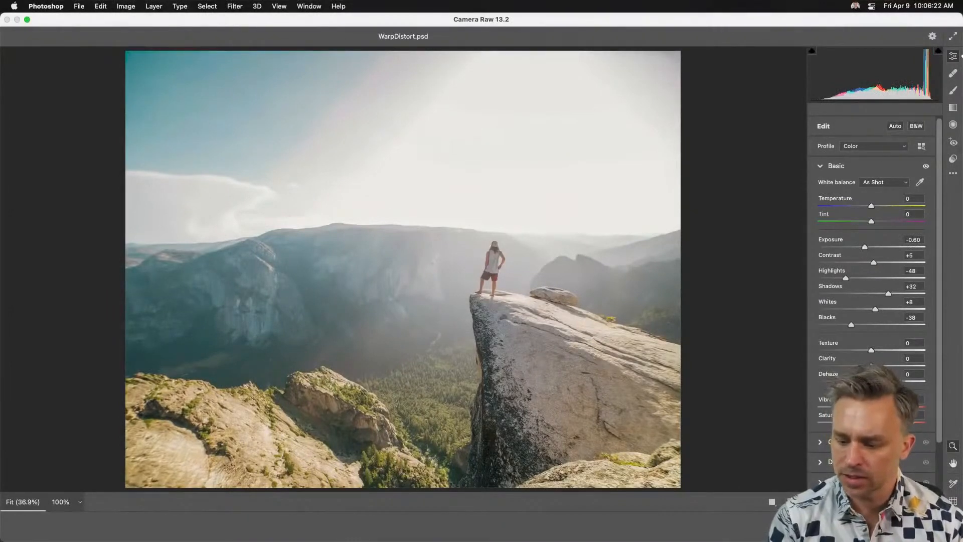
{"action": "key", "text": "Return"}
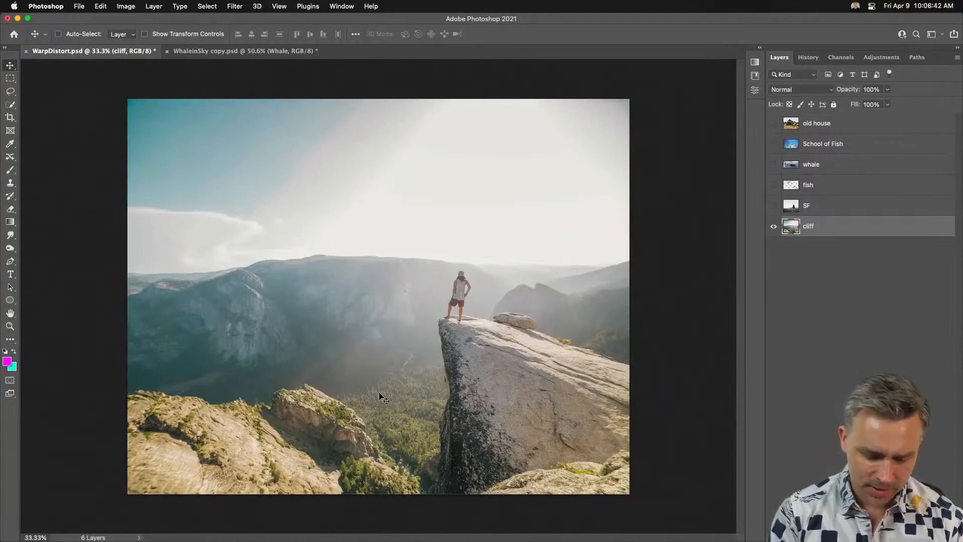
Duplicate the cliff layer and hide the original cliff layer underneath.
{"action": "key", "text": "super+equal"}
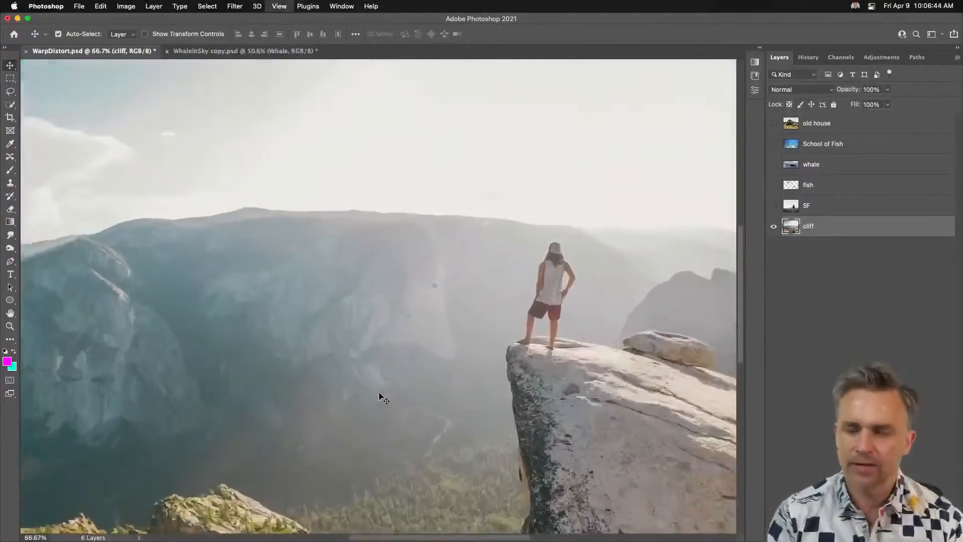
{"action": "key", "text": "super+equal"}
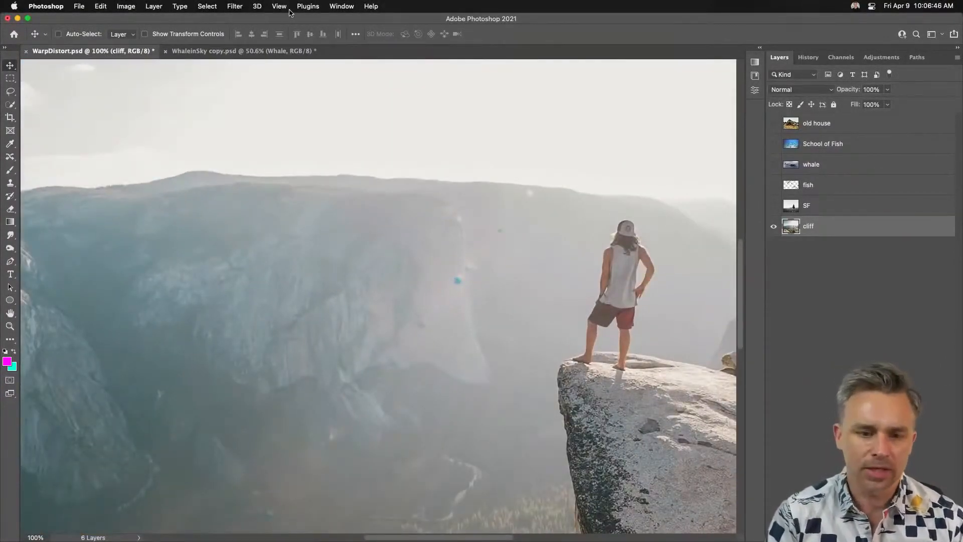
{"action": "scroll", "coordinate": [501, 163], "scroll_direction": "right", "scroll_amount": 5}
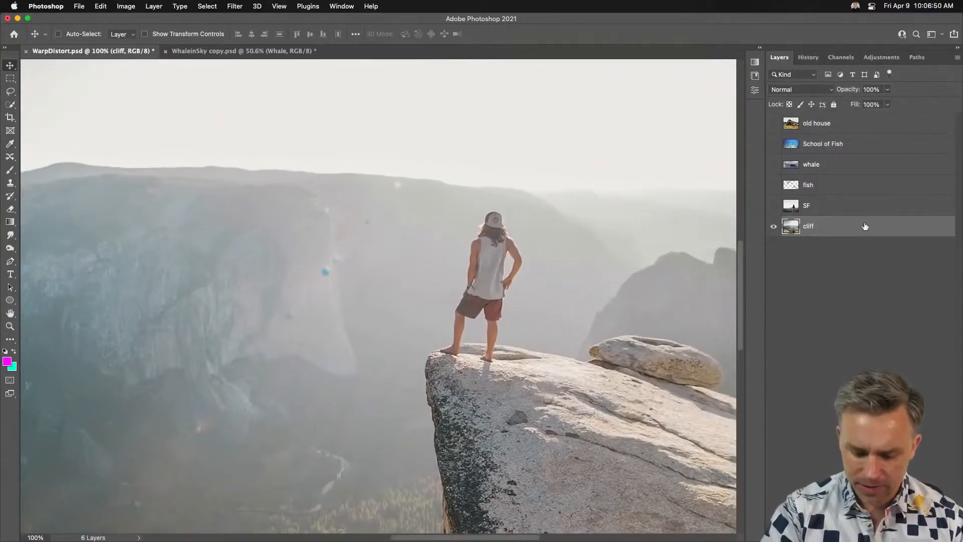
{"action": "key", "text": "super+j"}
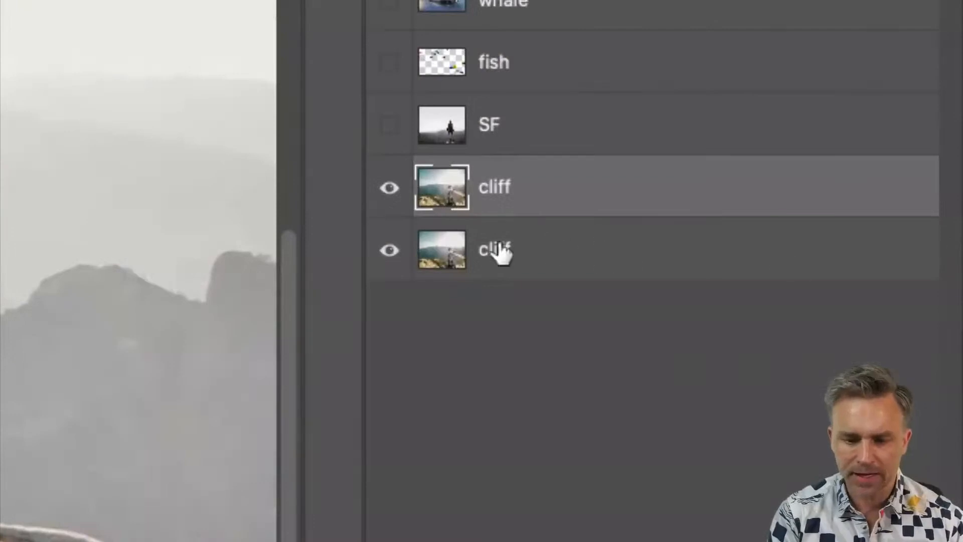
{"action": "left_click", "coordinate": [391, 251]}
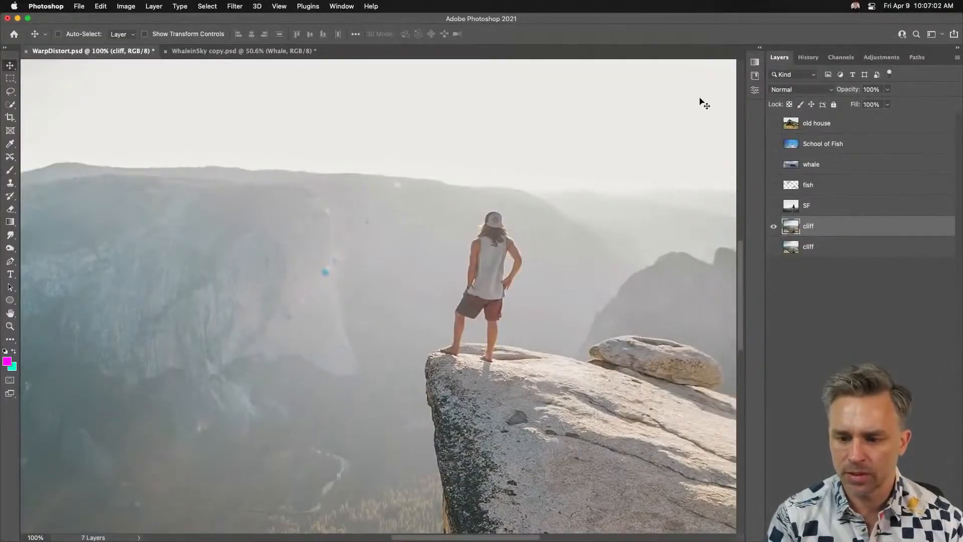
Show the layer properties, try Remove Background on the upper cliff layer, and undo it.
{"action": "left_click", "coordinate": [758, 52]}
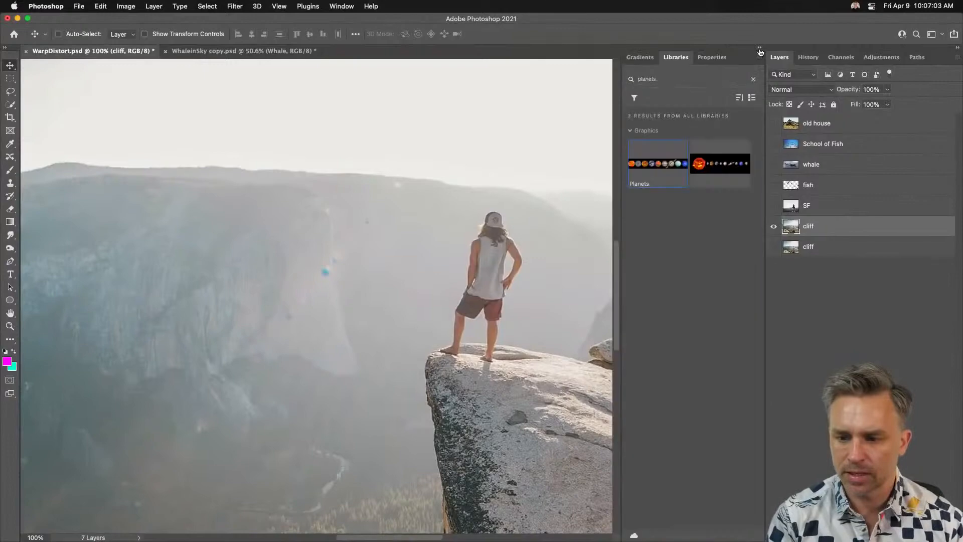
{"action": "left_click", "coordinate": [713, 57]}
{"action": "left_click", "coordinate": [663, 226]}
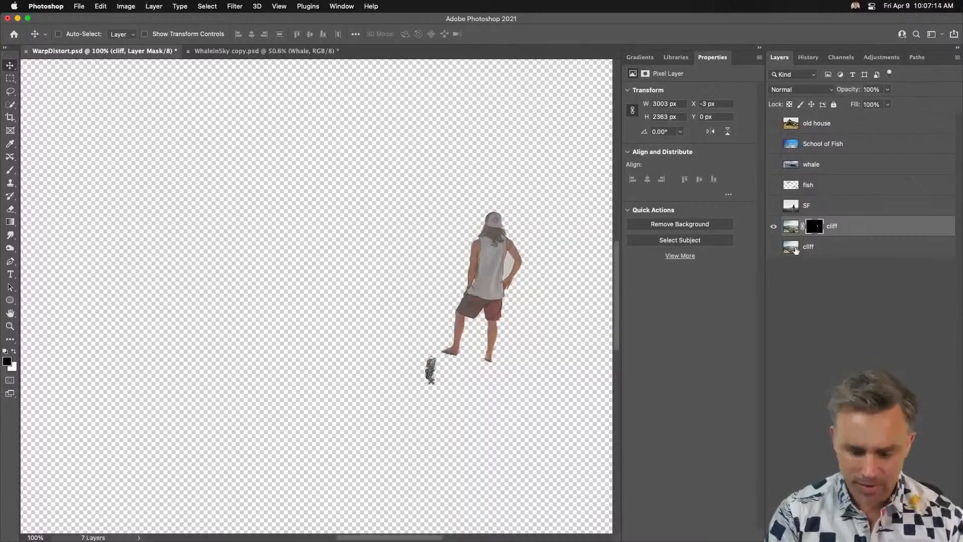
{"action": "key", "text": "super+z"}
Show only the SF layer, try Remove Background on it, and undo the removal.
{"action": "left_click", "coordinate": [773, 206]}
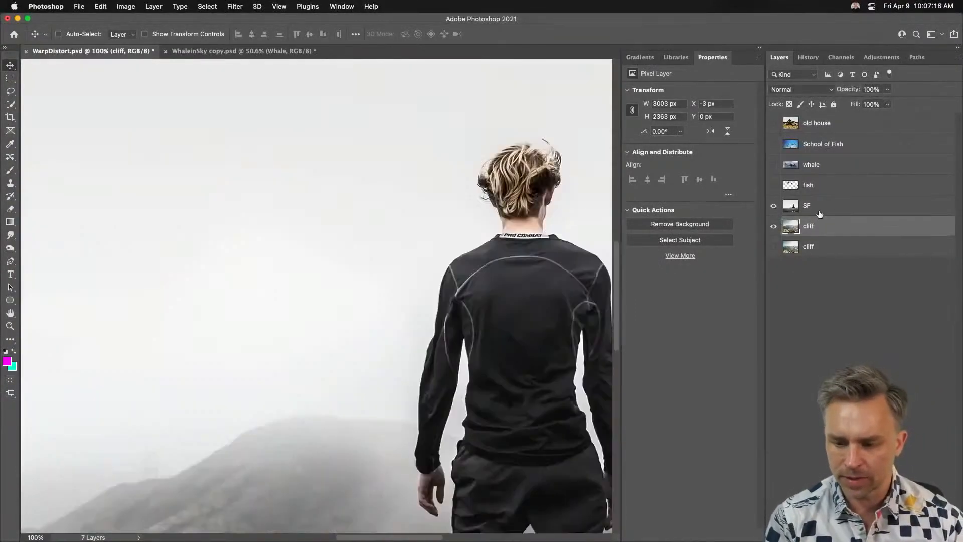
{"action": "left_click", "coordinate": [823, 214]}
{"action": "key", "text": "super+minus"}
{"action": "key", "text": "super+minus"}
{"action": "key", "text": "super+minus"}
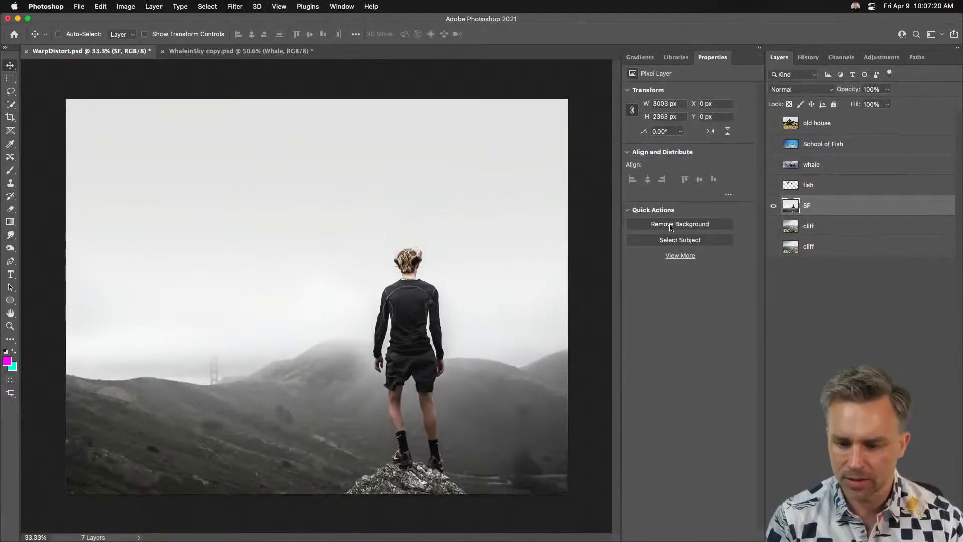
{"action": "left_click", "coordinate": [671, 226]}
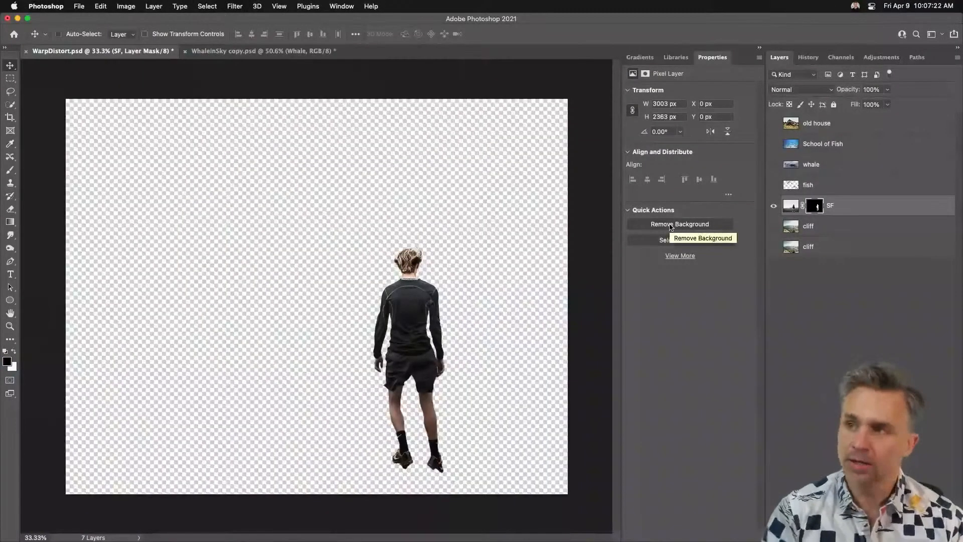
{"action": "key", "text": "super+z"}
Hide the SF layer, show the upper cliff layer again, and retry Remove Background on it before undoing.
{"action": "left_click", "coordinate": [774, 205]}
{"action": "left_click", "coordinate": [774, 227]}
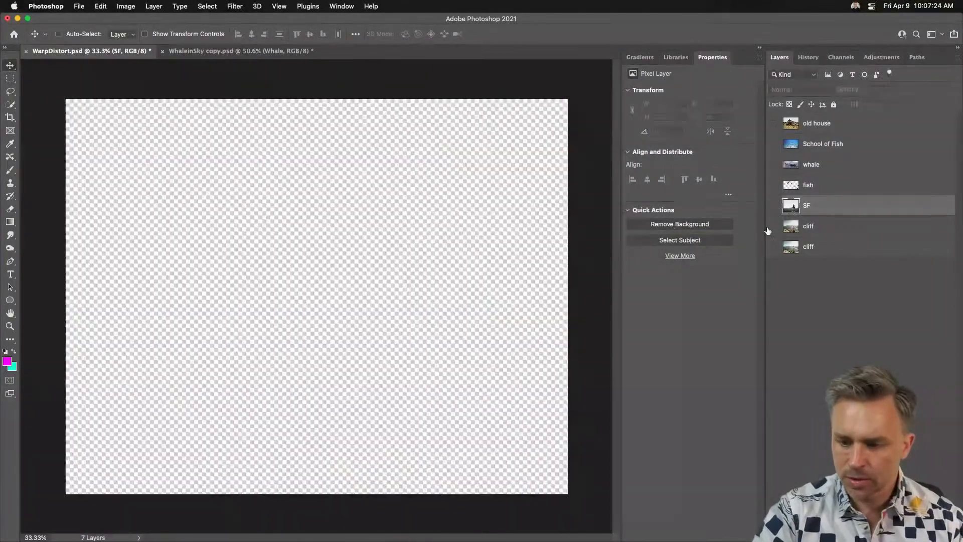
{"action": "left_click", "coordinate": [796, 232]}
{"action": "left_click", "coordinate": [665, 224]}
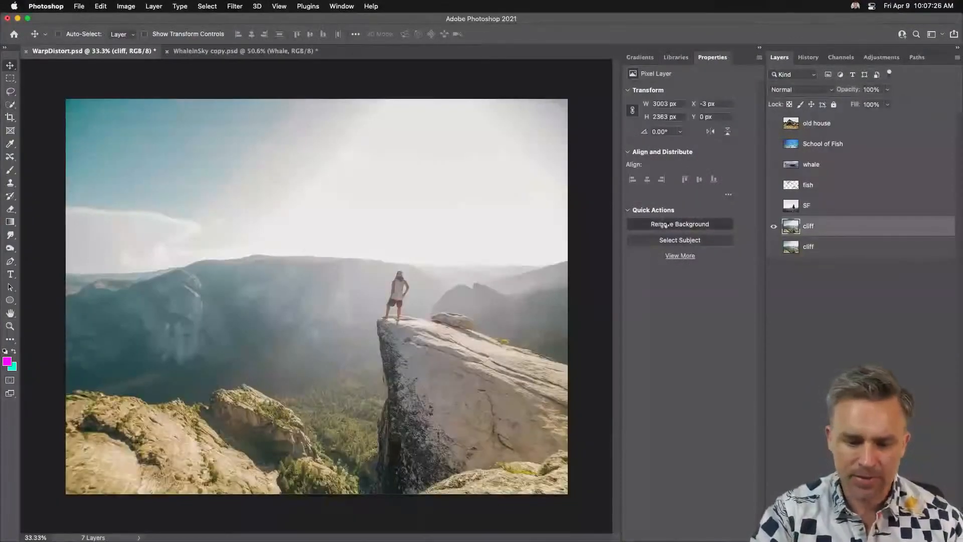
{"action": "key", "text": "super+z"}
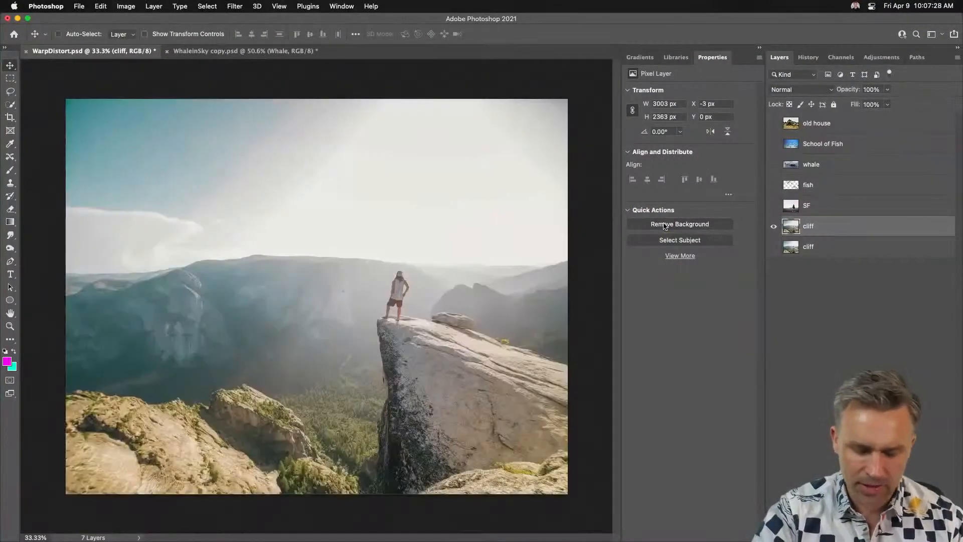
Select the rock outcrop and the person standing on it with the Object Selection tool in Lasso mode.
{"action": "left_click", "coordinate": [8, 104]}
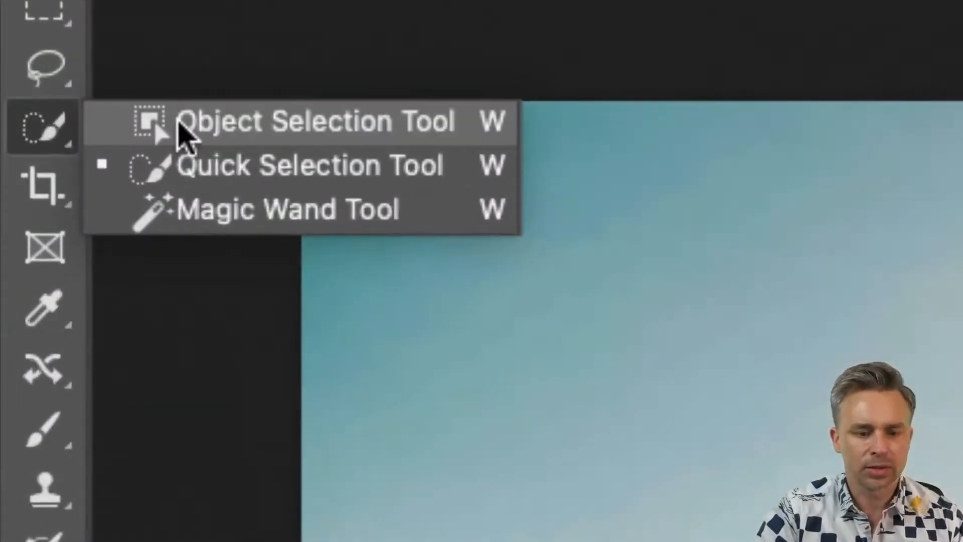
{"action": "left_click", "coordinate": [181, 125]}
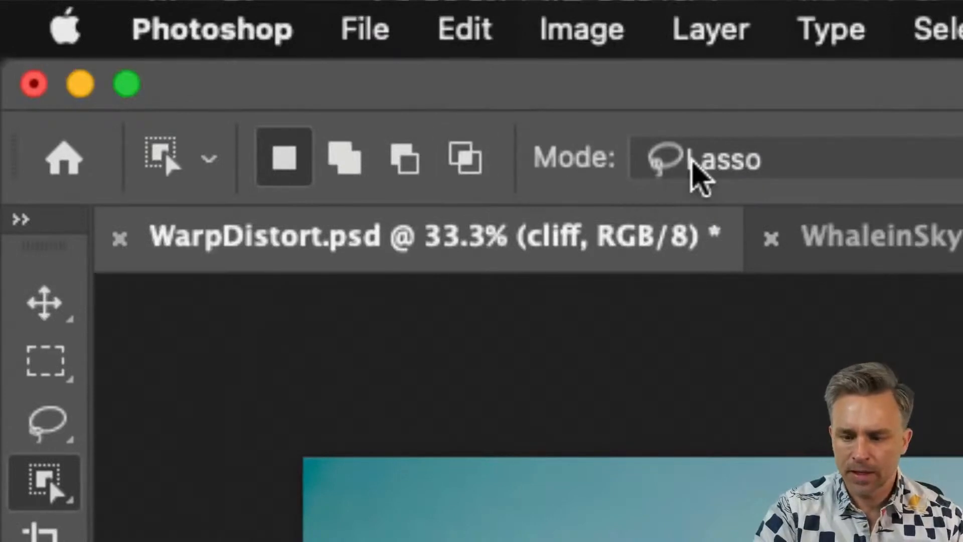
{"action": "left_click", "coordinate": [739, 160]}
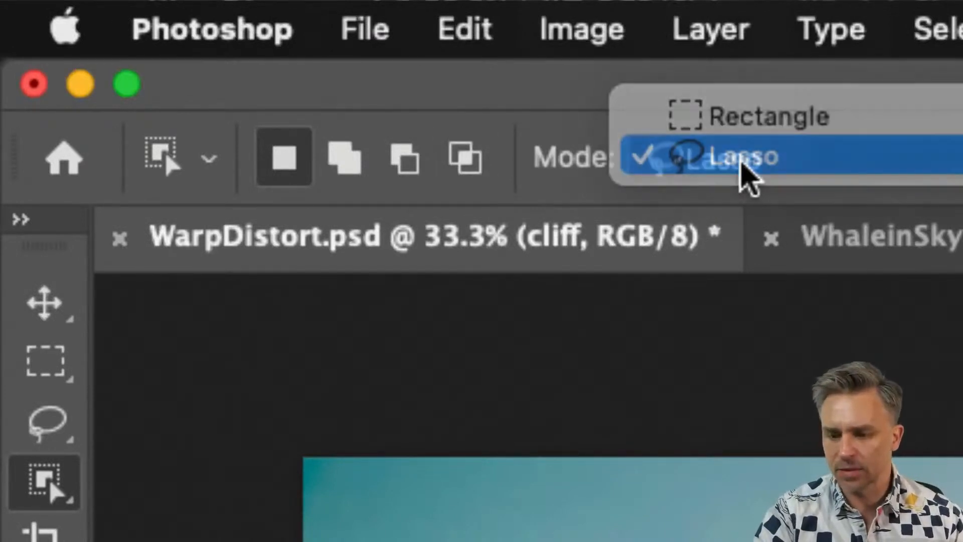
{"action": "left_click", "coordinate": [738, 161]}
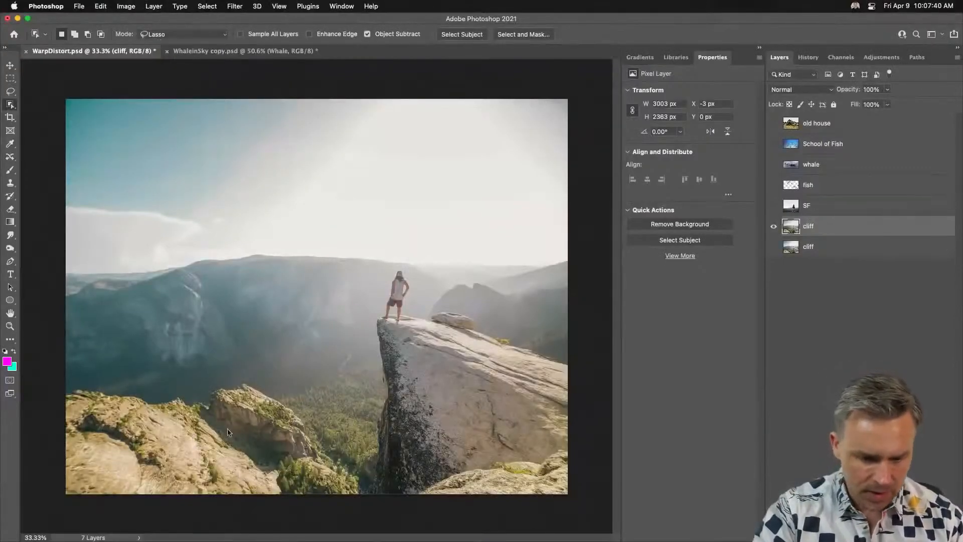
{"action": "mouse_move", "coordinate": [359, 467]}
{"action": "left_mouse_down"}
{"action": "mouse_move", "coordinate": [375, 444]}
{"action": "mouse_move", "coordinate": [370, 350]}
{"action": "left_mouse_up"}
{"action": "mouse_move", "coordinate": [562, 348]}
{"action": "left_mouse_down"}
{"action": "mouse_move", "coordinate": [600, 512]}
{"action": "mouse_move", "coordinate": [370, 508]}
{"action": "left_mouse_up"}
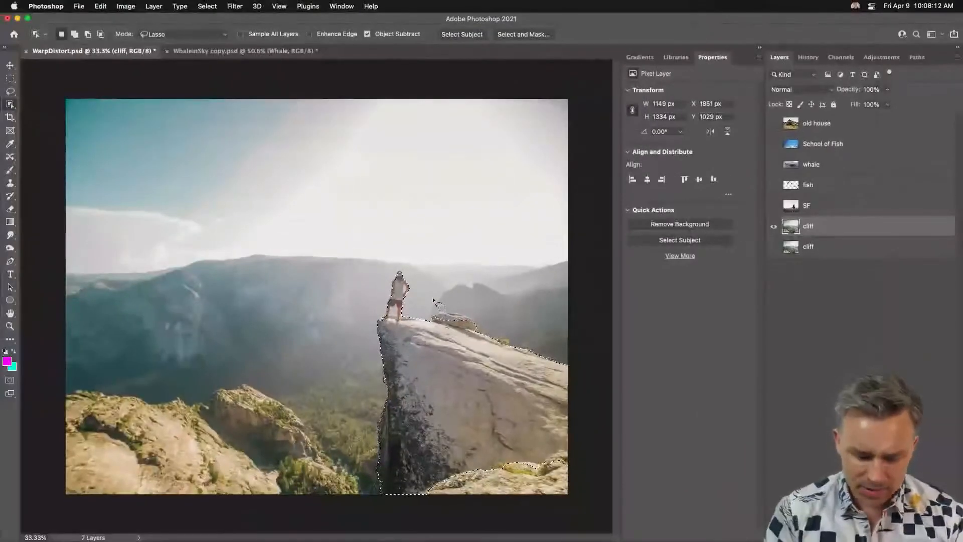
Add the unselected upper part of the loose boulder to the selection with the Quick Selection tool.
{"action": "key", "text": "super+plus"}
{"action": "key", "text": "super+plus"}
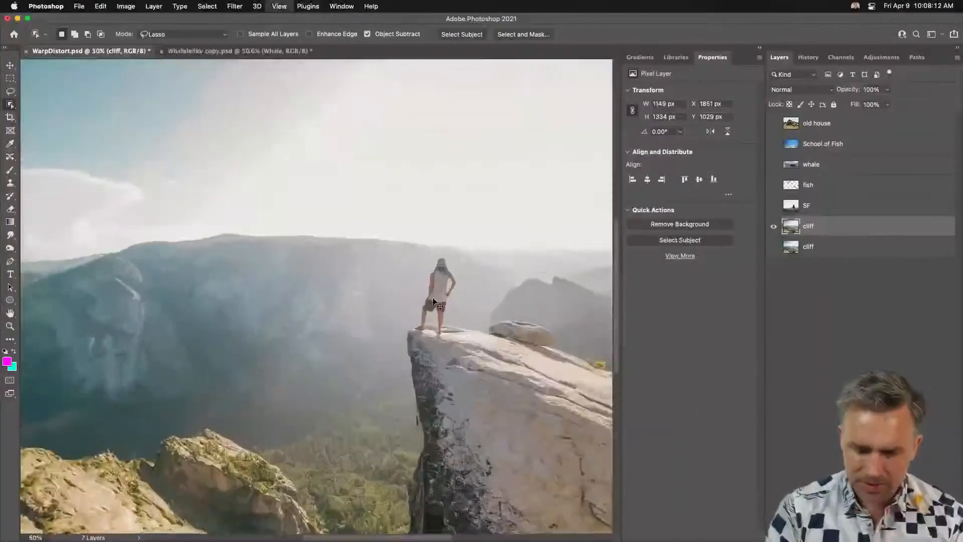
{"action": "key", "text": "super+plus"}
{"action": "key", "text": "super+plus"}
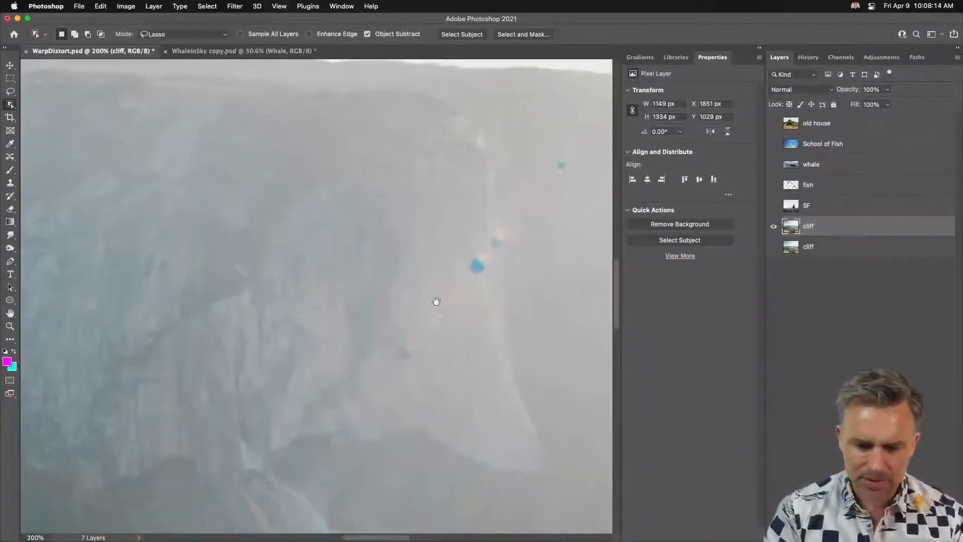
{"action": "left_click_drag", "start_coordinate": [602, 356], "coordinate": [82, 276]}
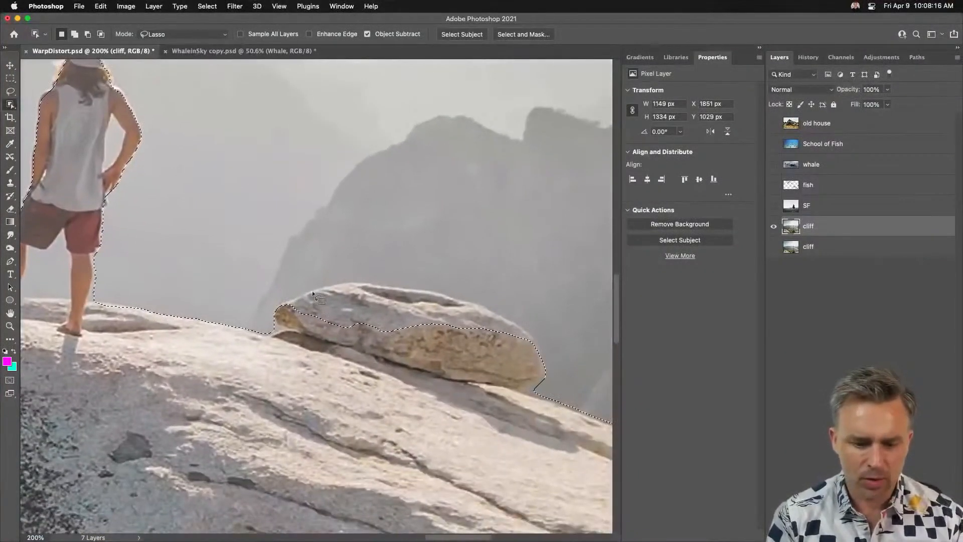
{"action": "left_click", "coordinate": [8, 92]}
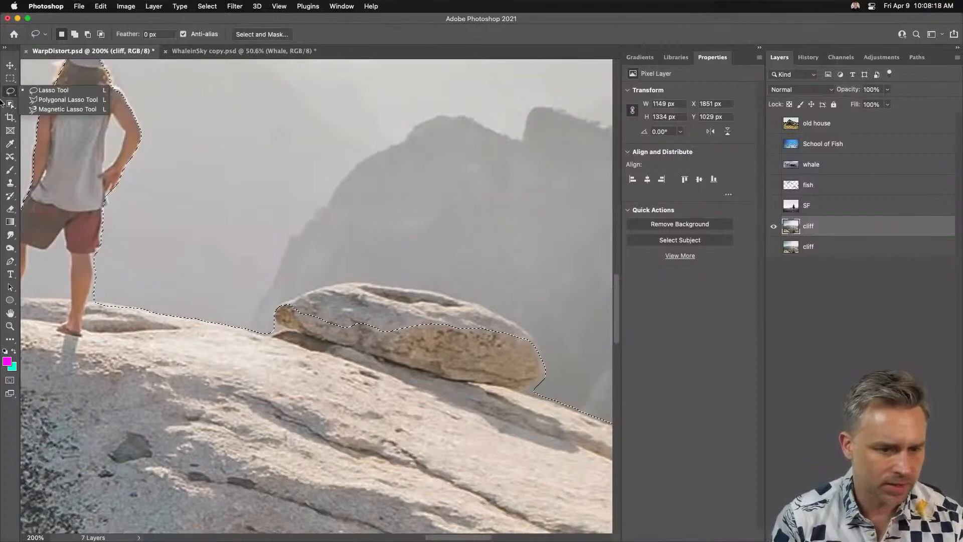
{"action": "left_click", "coordinate": [5, 106]}
{"action": "left_click", "coordinate": [5, 107]}
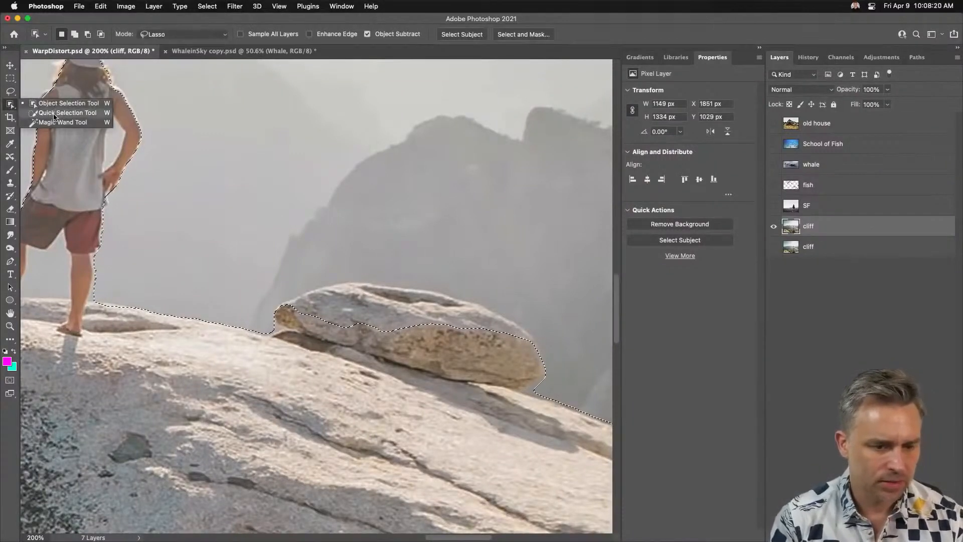
{"action": "left_click", "coordinate": [53, 113]}
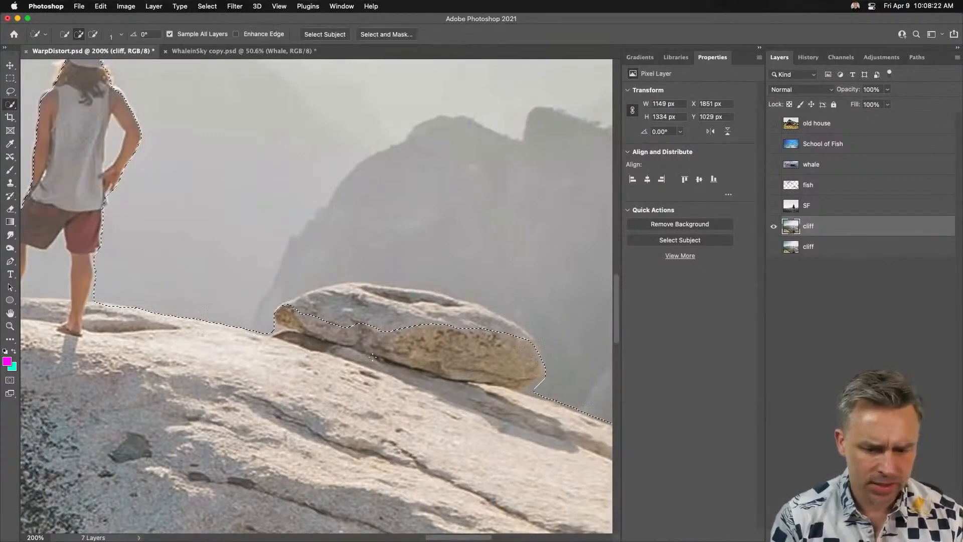
{"action": "left_click", "coordinate": [318, 313]}
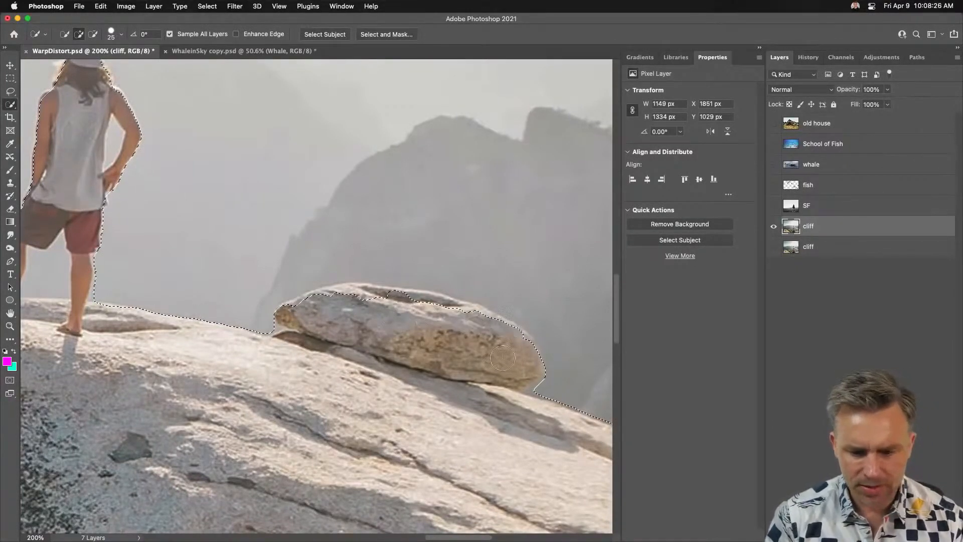
Reduce the Quick Selection brush to 9 px and extend the selection to the boulder's top edge.
{"action": "key", "text": "bracketleft"}
{"action": "key", "text": "bracketleft"}
{"action": "key", "text": "bracketleft"}
{"action": "key", "text": "bracketleft"}
{"action": "left_click", "coordinate": [352, 290]}
{"action": "left_click_drag", "start_coordinate": [303, 302], "coordinate": [380, 293]}
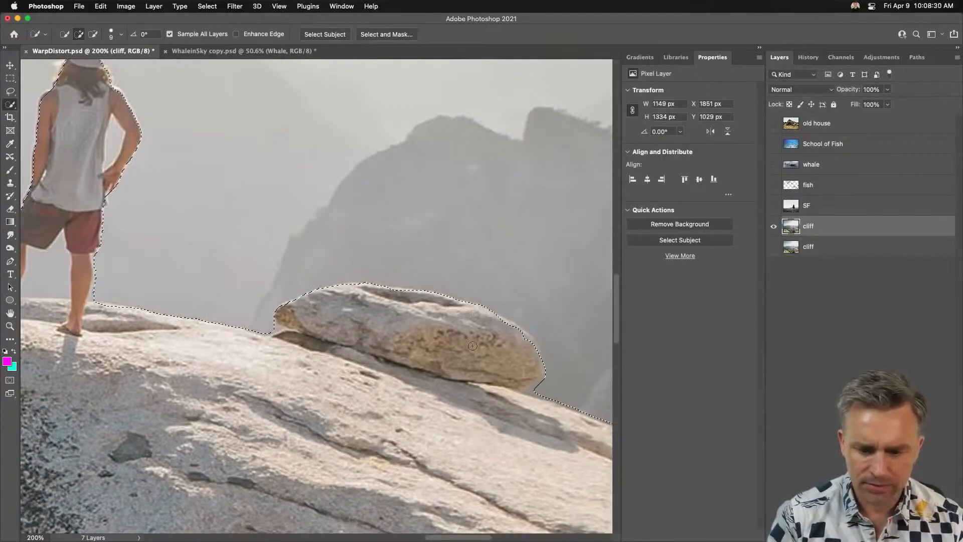
Subtract the background gaps inside the person's bent arm and between the legs, using a 4 px Quick Selection brush.
{"action": "scroll", "coordinate": [470, 345], "scroll_direction": "left", "scroll_amount": 10}
{"action": "scroll", "coordinate": [470, 344], "scroll_direction": "up", "scroll_amount": 4}
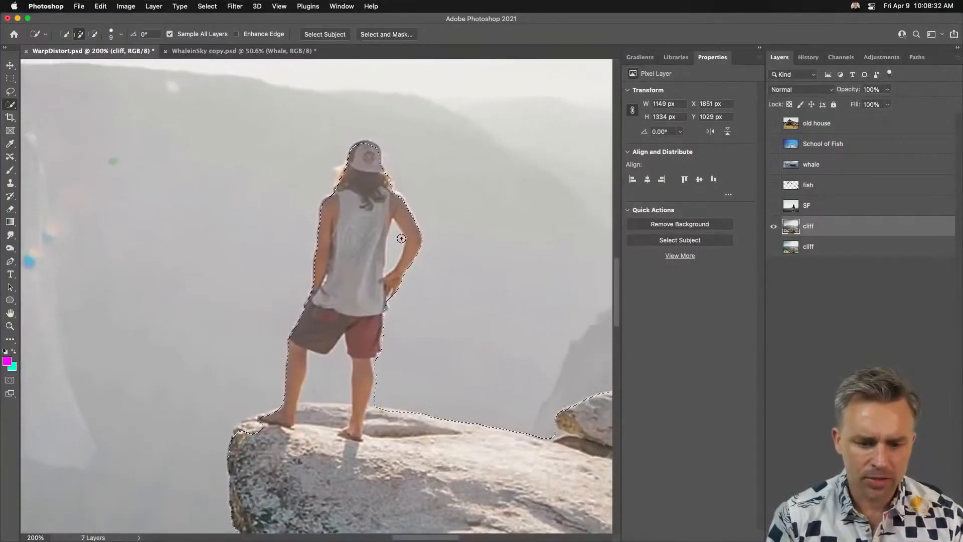
{"action": "key", "text": "alt"}
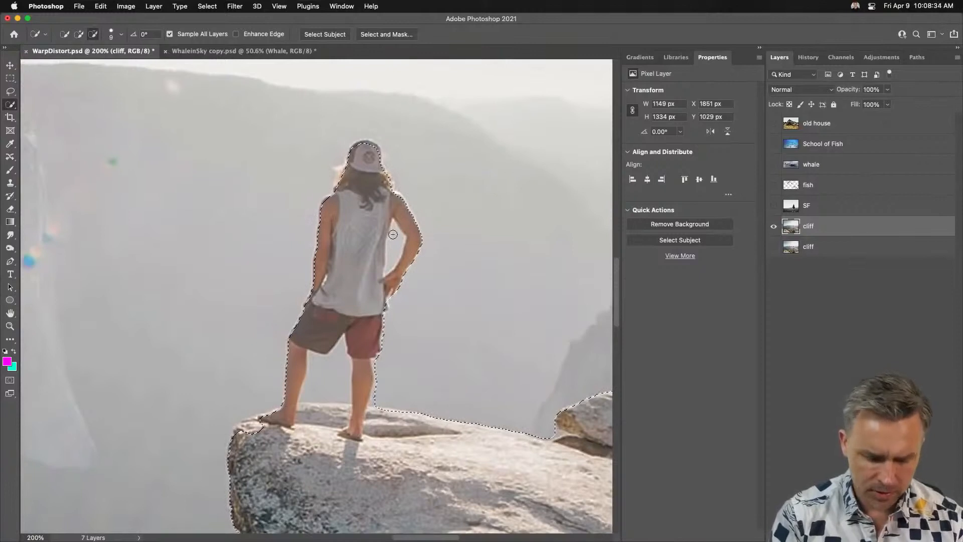
{"action": "key", "text": "bracketleft"}
{"action": "key", "text": "bracketleft"}
{"action": "key", "text": "bracketleft"}
{"action": "key", "text": "bracketleft"}
{"action": "key", "text": "bracketleft"}
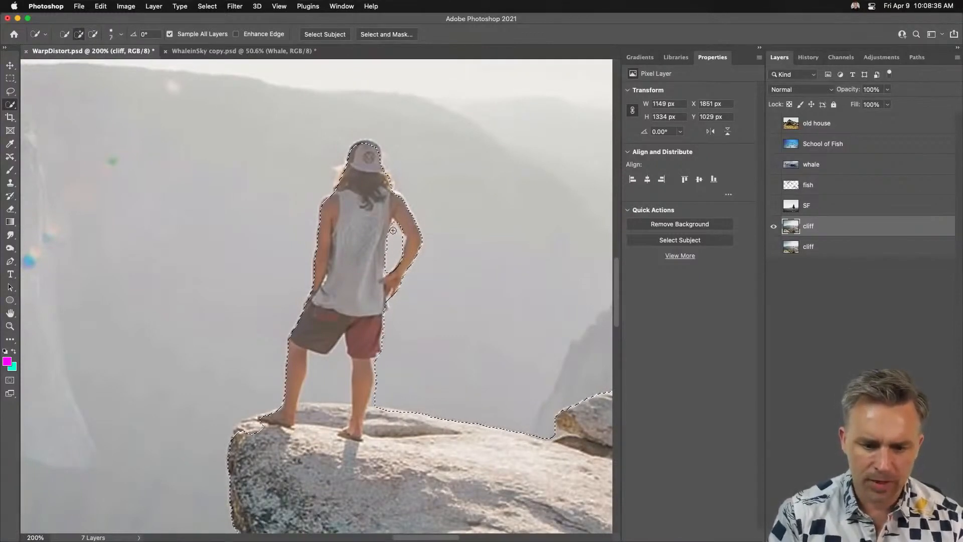
{"action": "key", "text": "alt"}
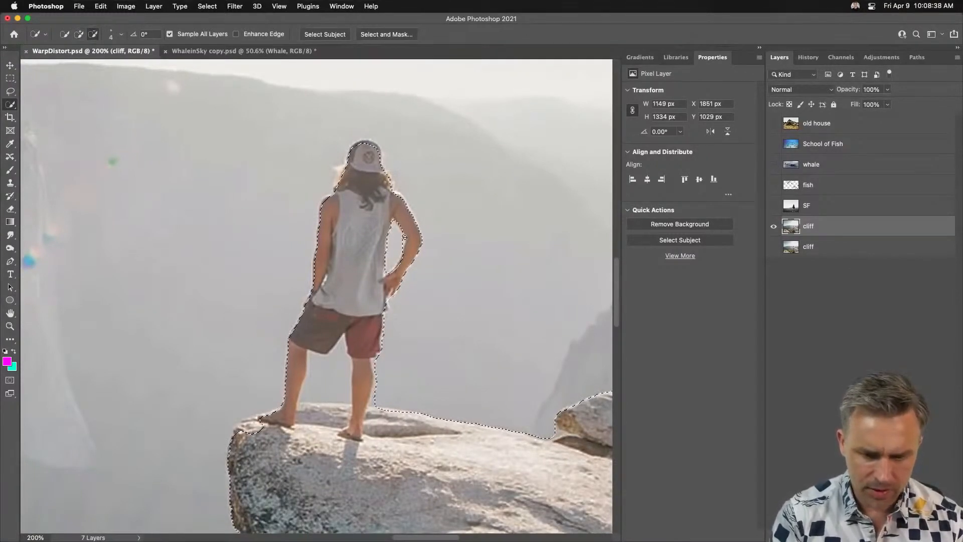
{"action": "mouse_move", "coordinate": [323, 368]}
{"action": "left_mouse_down"}
{"action": "mouse_move", "coordinate": [322, 385]}
{"action": "mouse_move", "coordinate": [332, 371]}
{"action": "left_mouse_up"}
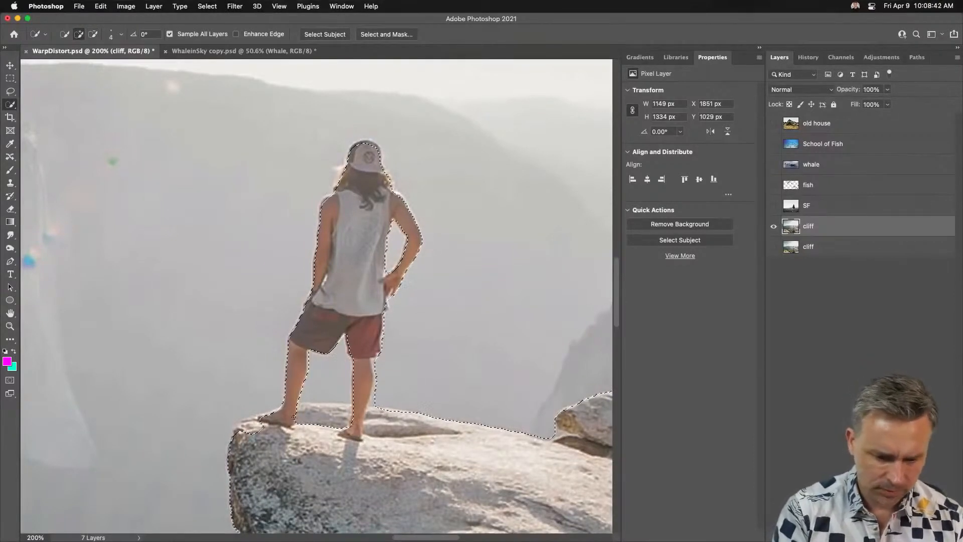
Add the missed rock edge around the person's feet to the selection with the Lasso tool.
{"action": "left_click_drag", "start_coordinate": [325, 415], "coordinate": [253, 427]}
{"action": "left_click", "coordinate": [10, 91]}
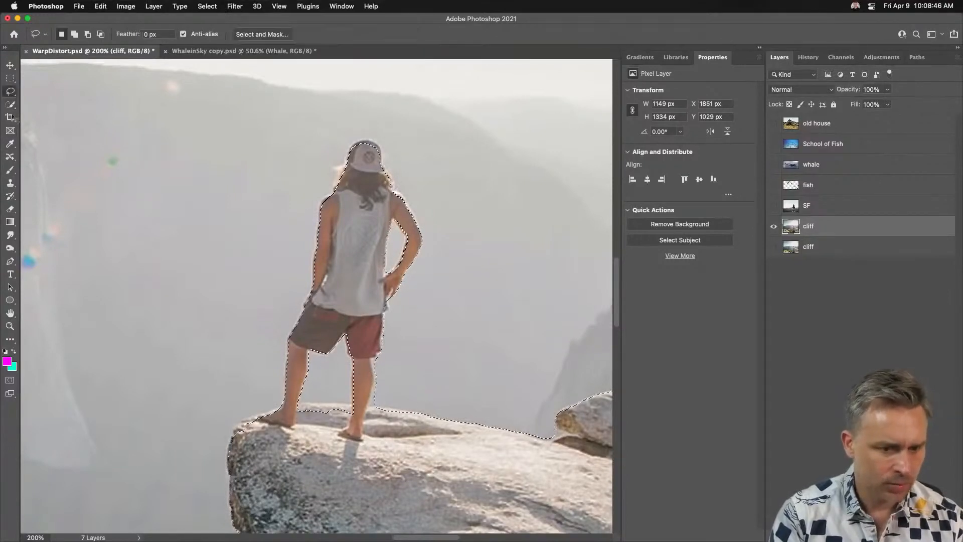
{"action": "key", "text": "shift"}
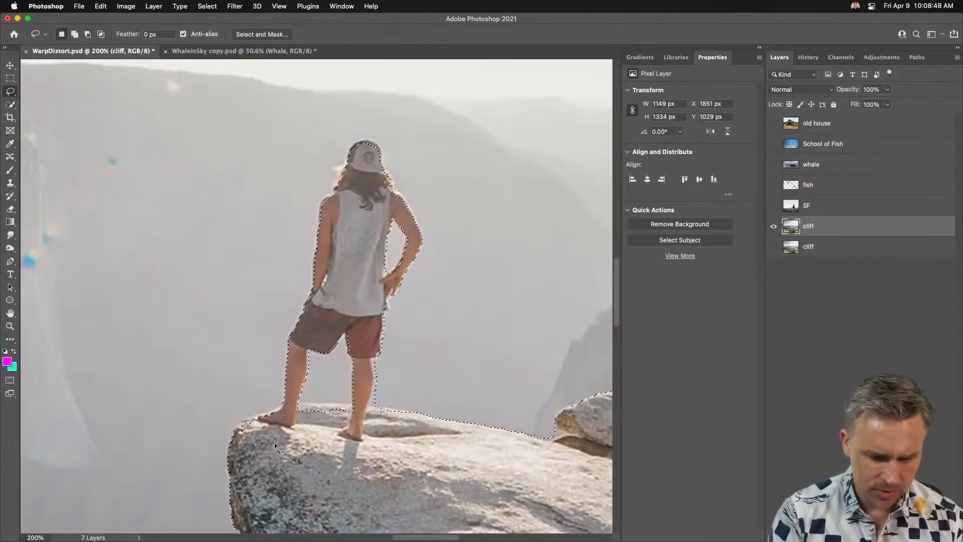
{"action": "mouse_move", "coordinate": [317, 445]}
{"action": "left_mouse_down"}
{"action": "mouse_move", "coordinate": [274, 481]}
{"action": "mouse_move", "coordinate": [257, 477]}
{"action": "left_mouse_up"}
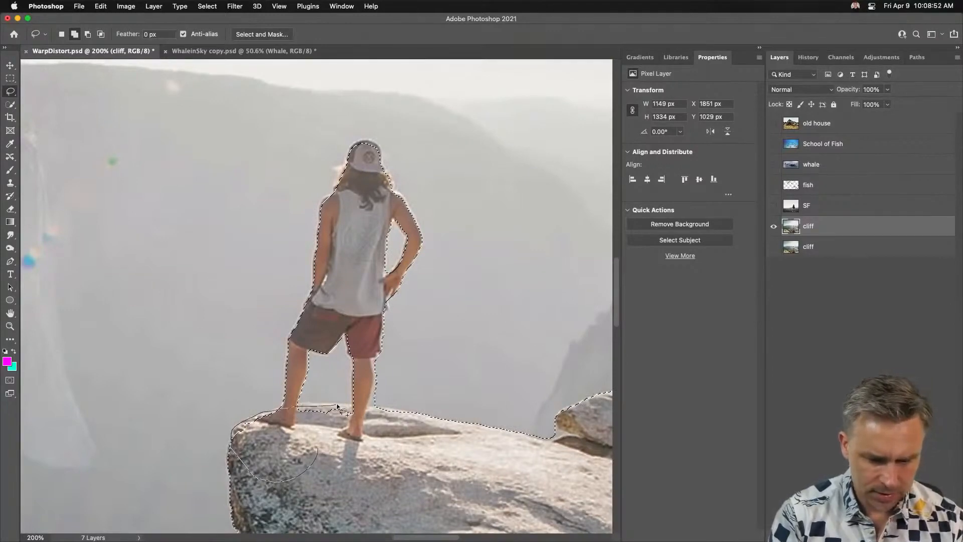
Extend the selection to the outer edges of the person's cap and shoulders with the Lasso tool.
{"action": "left_click_drag", "start_coordinate": [305, 477], "coordinate": [404, 151]}
{"action": "key", "text": "space"}
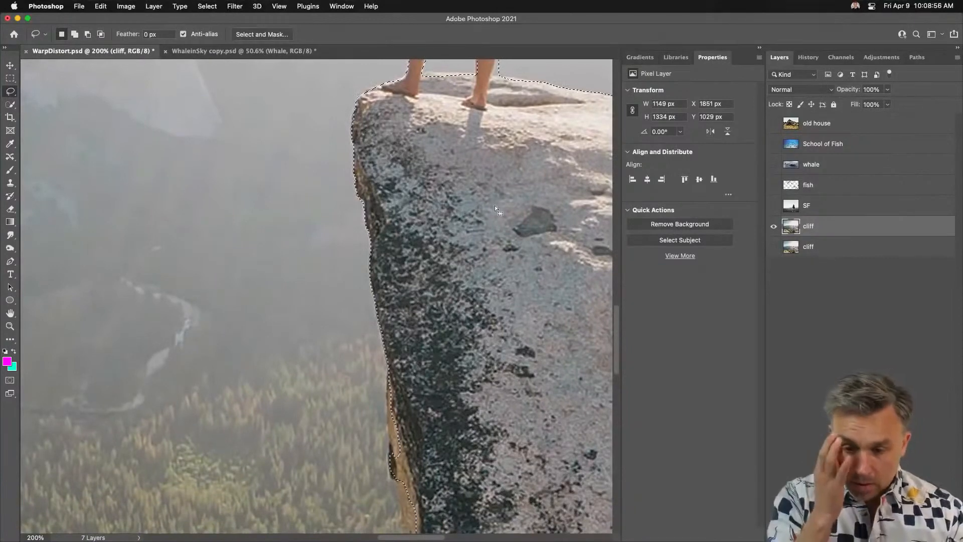
{"action": "key", "text": "super+0"}
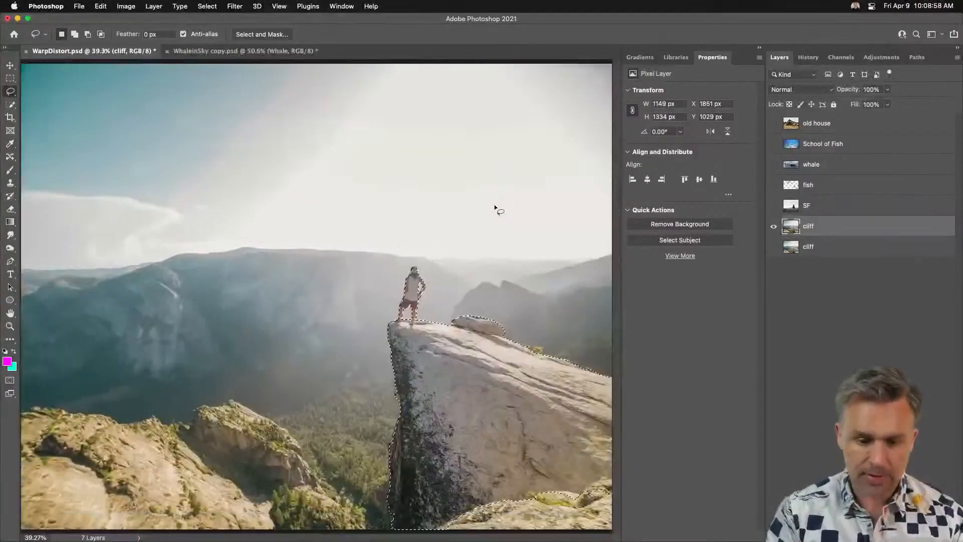
{"action": "key", "text": "super+1"}
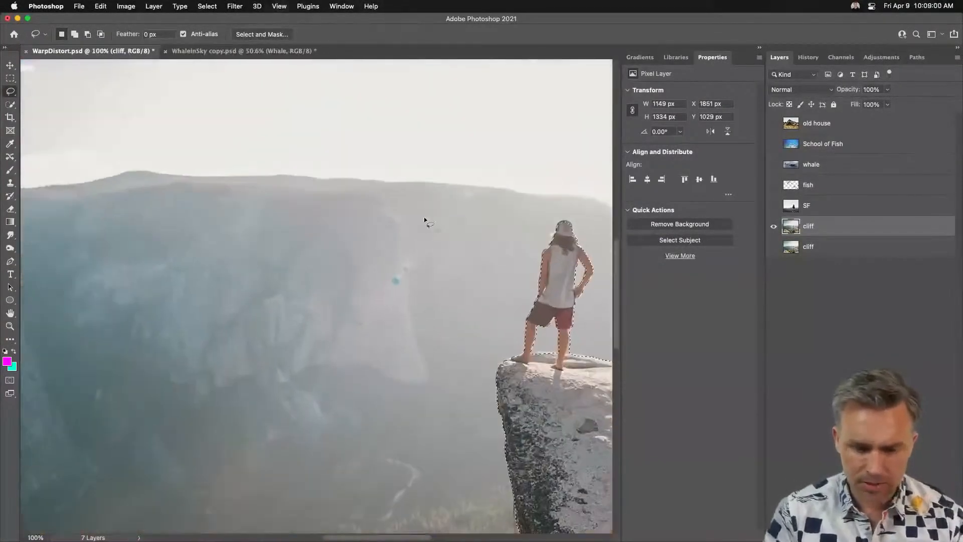
{"action": "key", "text": "space"}
{"action": "left_click_drag", "start_coordinate": [424, 217], "coordinate": [213, 302]}
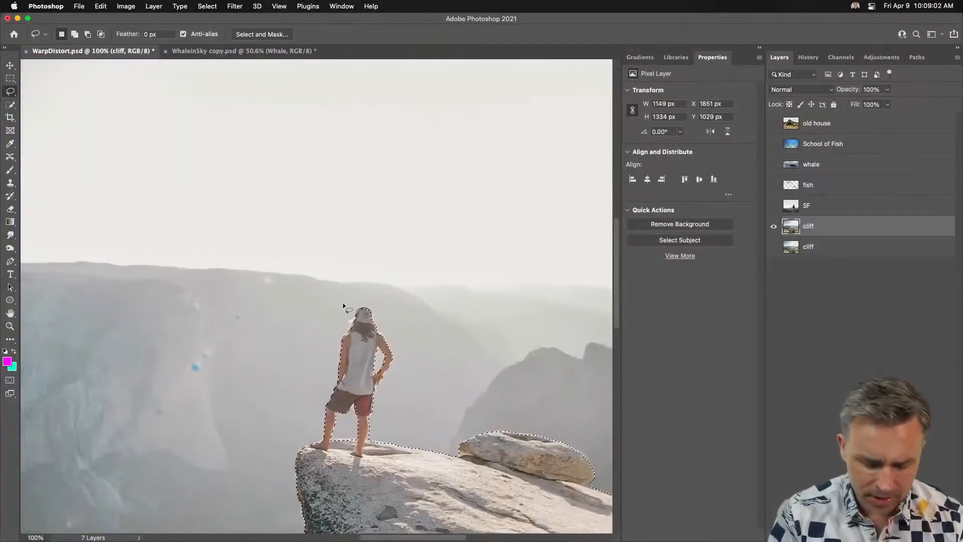
{"action": "key", "text": "super+equal"}
{"action": "key", "text": "super+equal"}
{"action": "key", "text": "space"}
{"action": "left_click_drag", "start_coordinate": [452, 296], "coordinate": [286, 254]}
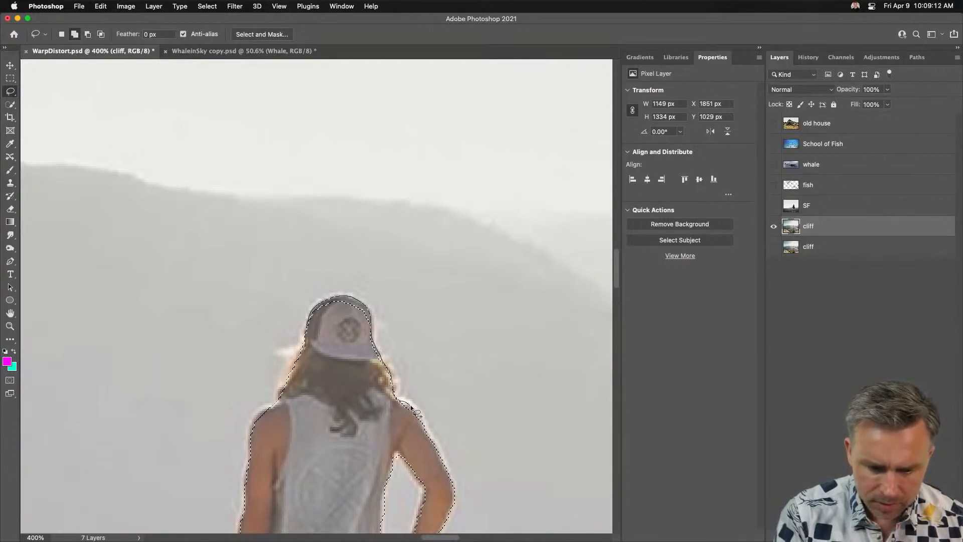
{"action": "left_click_drag", "start_coordinate": [423, 456], "coordinate": [351, 392]}
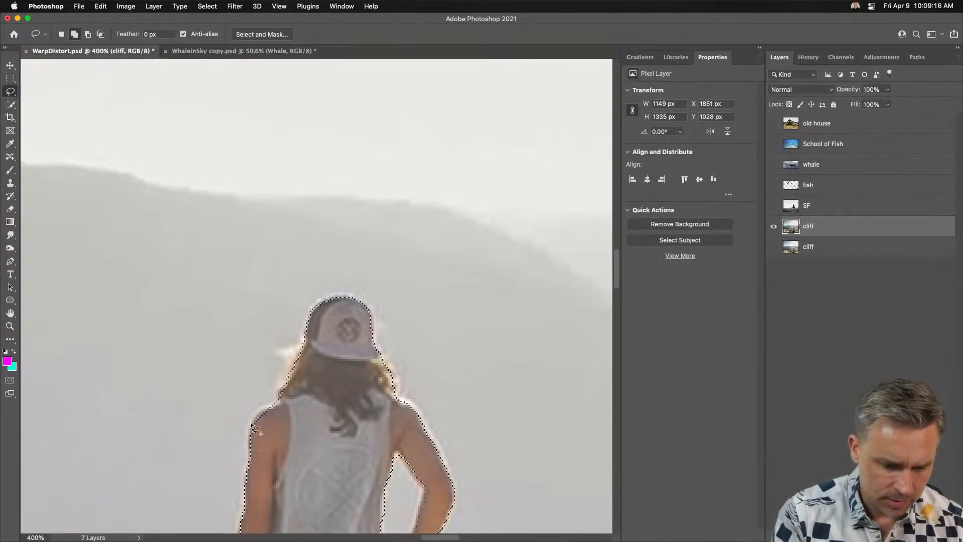
{"action": "left_click_drag", "start_coordinate": [297, 430], "coordinate": [287, 466]}
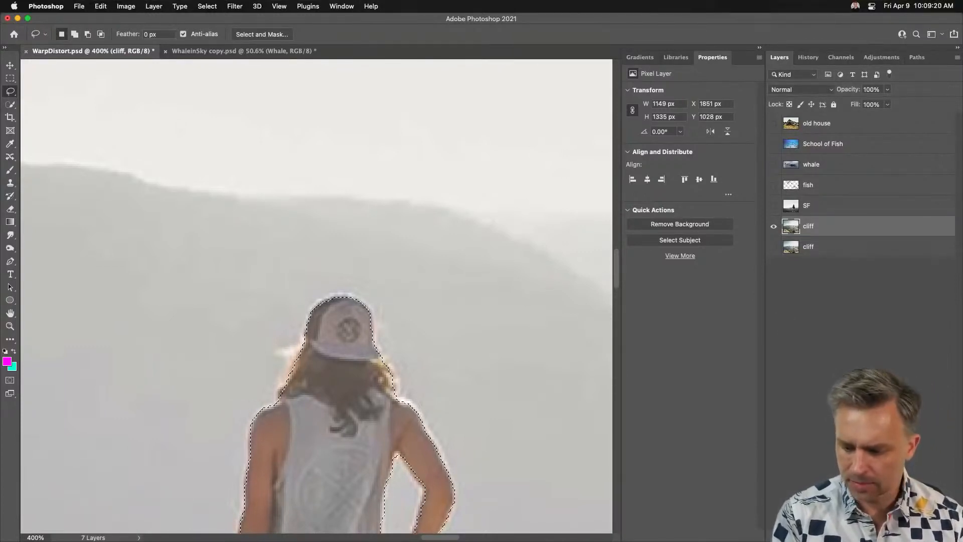
Mask the upper cliff layer with the selection and show the original cliff layer beneath it.
{"action": "left_click", "coordinate": [890, 535]}
{"action": "key", "text": "super+0"}
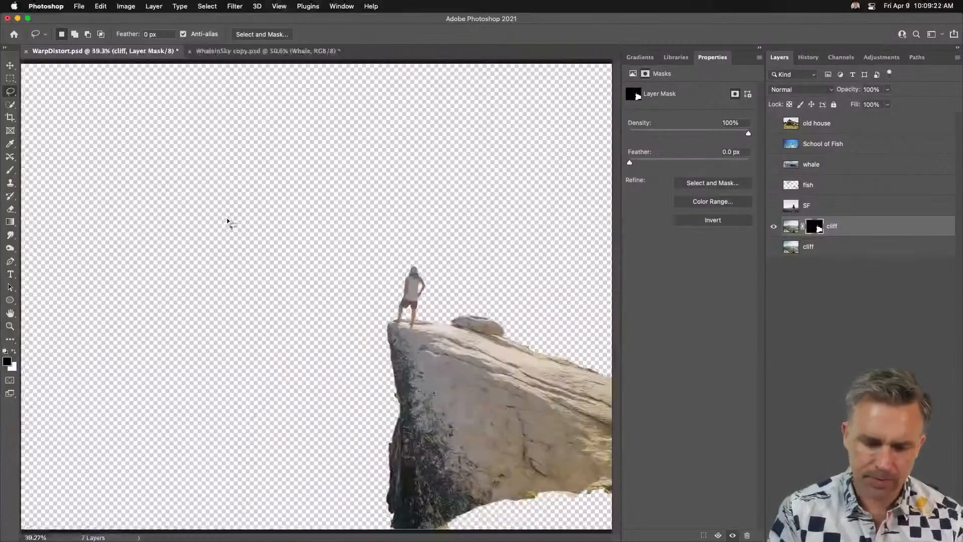
{"action": "left_click", "coordinate": [774, 247]}
Try moving the image of the masked cliff layer over the background and undo the move.
{"action": "left_click", "coordinate": [792, 226]}
{"action": "key", "text": "v"}
{"action": "left_click_drag", "start_coordinate": [283, 254], "coordinate": [182, 183]}
{"action": "key", "text": "super+z"}
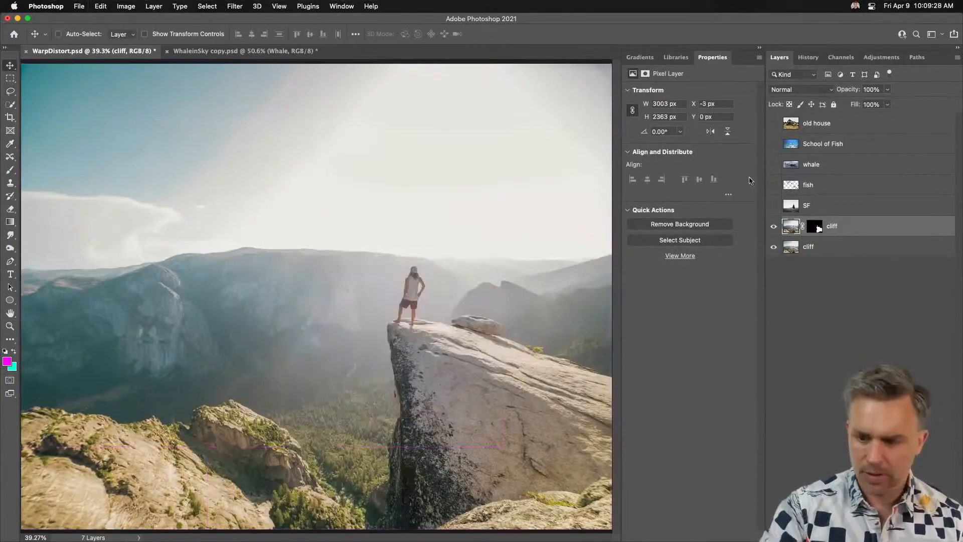
Show the whale layer, place it between the two cliff layers, and move the whale to about X 371 px, Y 404 px.
{"action": "left_click", "coordinate": [782, 167]}
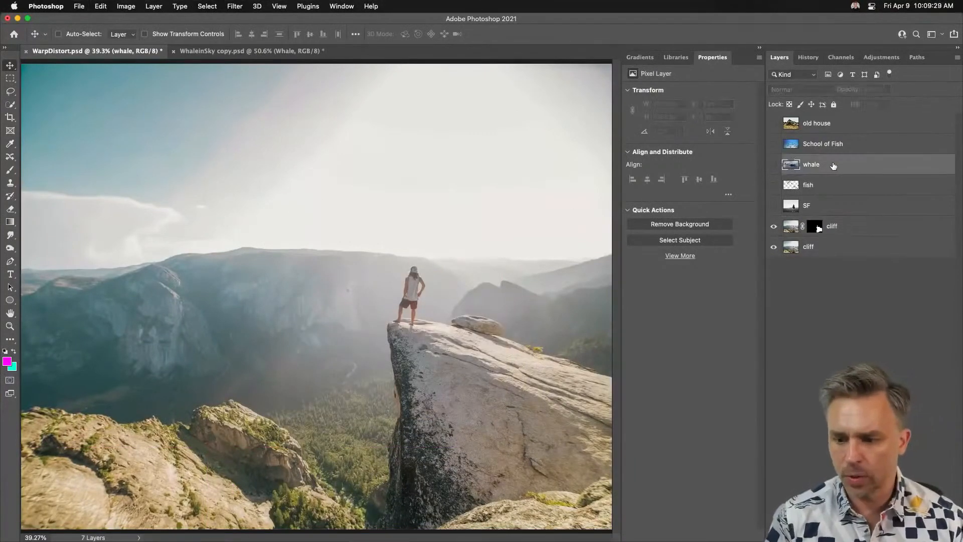
{"action": "left_click", "coordinate": [775, 165]}
{"action": "left_click_drag", "start_coordinate": [836, 169], "coordinate": [823, 235]}
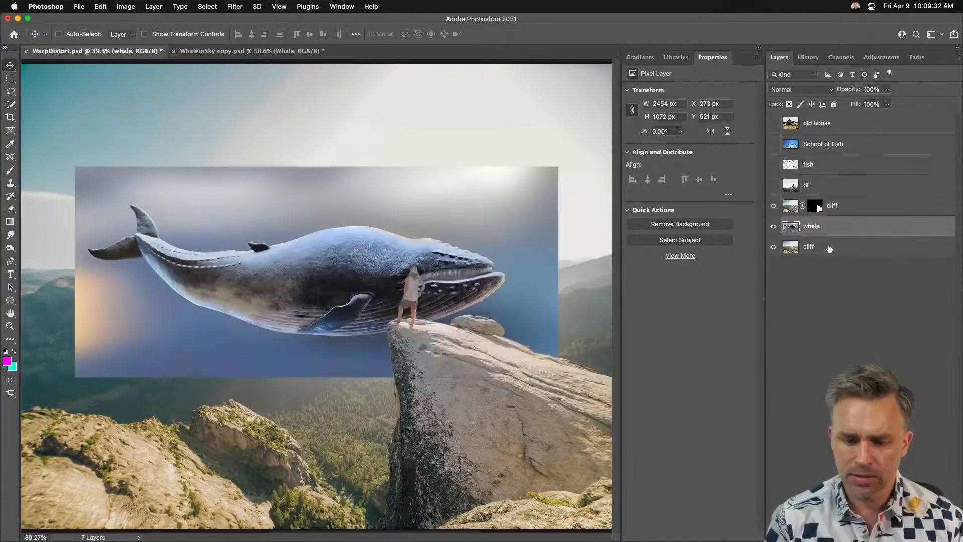
{"action": "mouse_move", "coordinate": [205, 254]}
{"action": "left_mouse_down"}
{"action": "mouse_move", "coordinate": [131, 191]}
{"action": "mouse_move", "coordinate": [222, 262]}
{"action": "mouse_move", "coordinate": [205, 234]}
{"action": "left_mouse_up"}
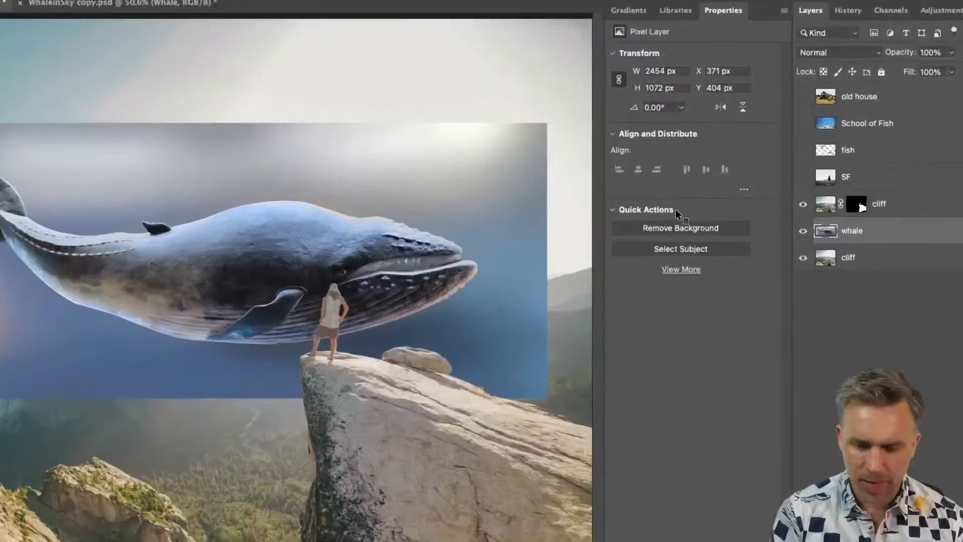
Remove the whale layer's background and convert the layer to a smart object.
{"action": "left_click", "coordinate": [679, 224]}
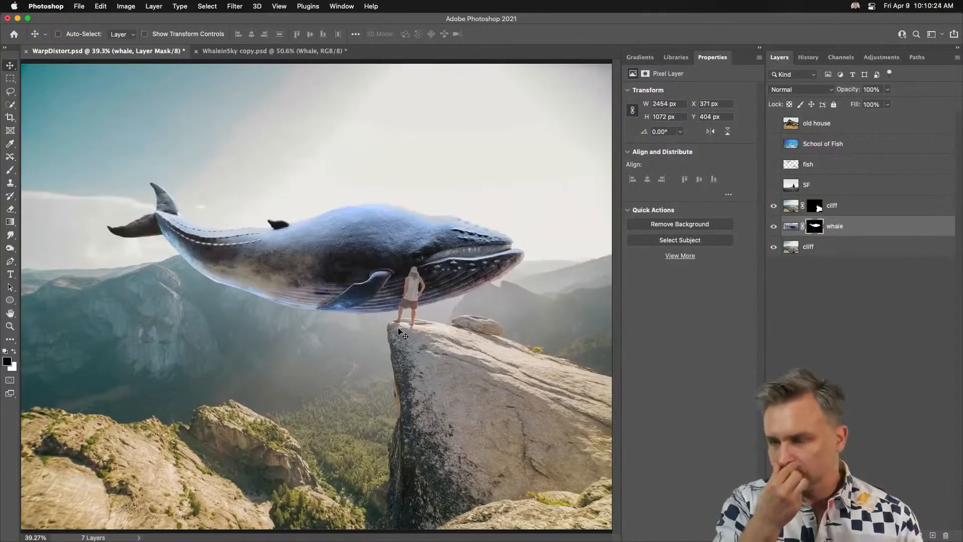
{"action": "left_click", "coordinate": [863, 211]}
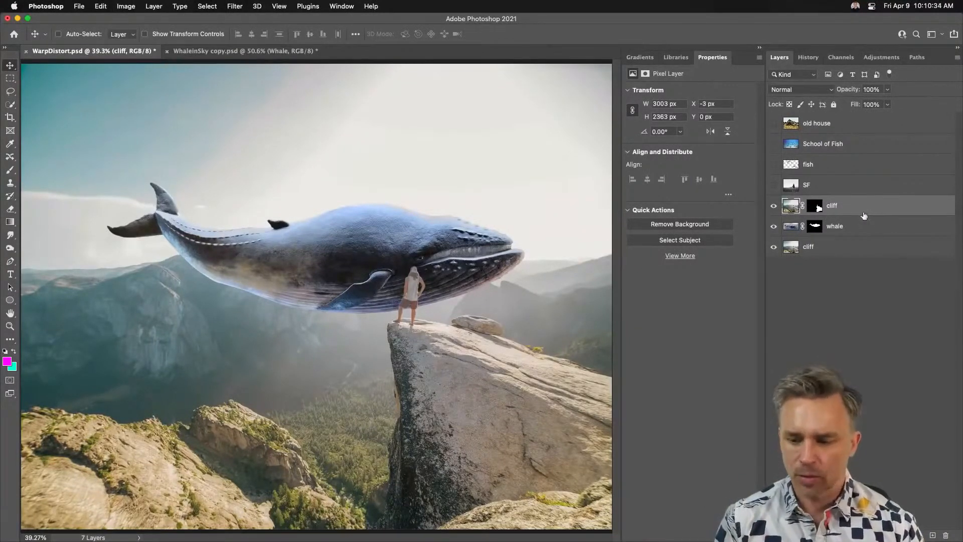
{"action": "left_click", "coordinate": [868, 229]}
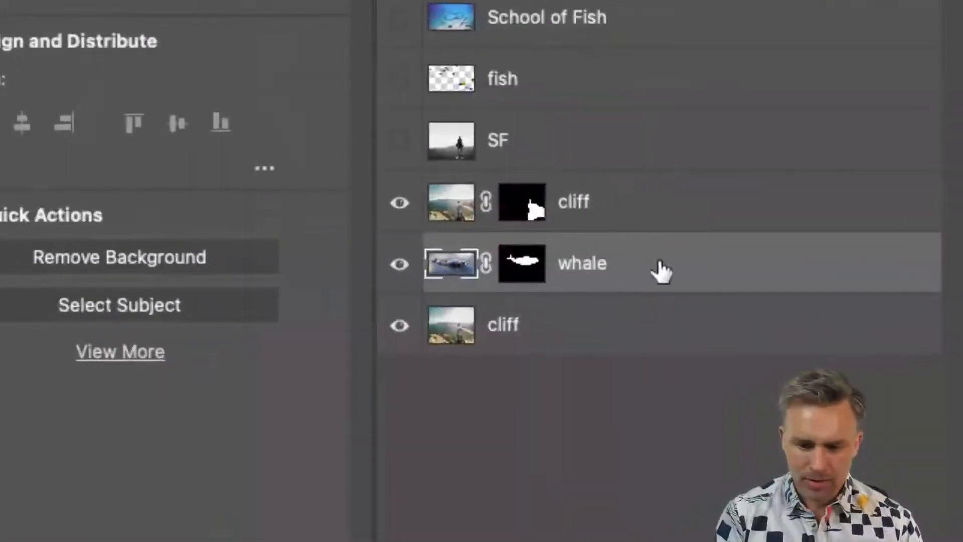
{"action": "right_click", "coordinate": [652, 267]}
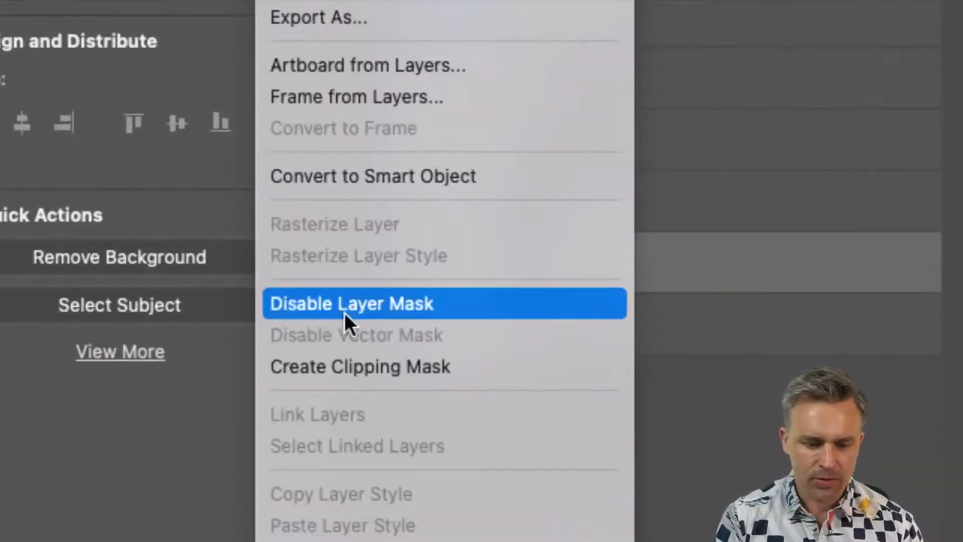
{"action": "left_click", "coordinate": [327, 186]}
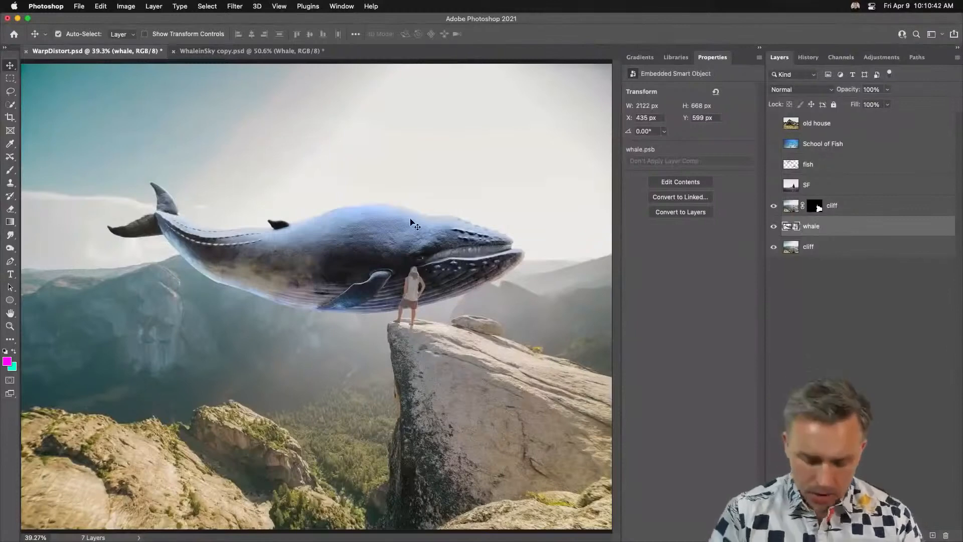
Add a Color Balance adjustment with midtones Yellow–Blue at -13 above the whale and clip it to the whale layer.
{"action": "key", "text": "super+equal"}
{"action": "key", "text": "super+equal"}
{"action": "left_click_drag", "start_coordinate": [410, 219], "coordinate": [266, 240]}
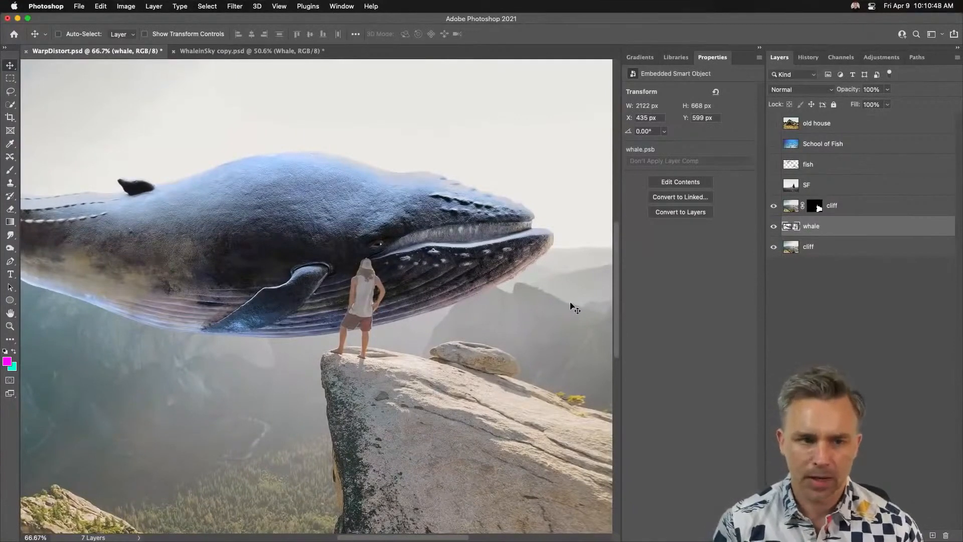
{"action": "left_click", "coordinate": [906, 535]}
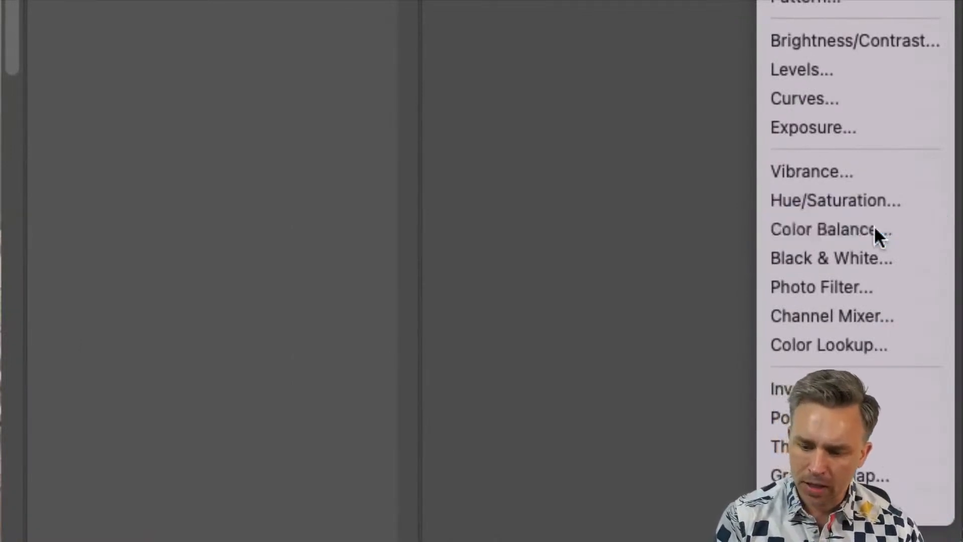
{"action": "left_click", "coordinate": [874, 228]}
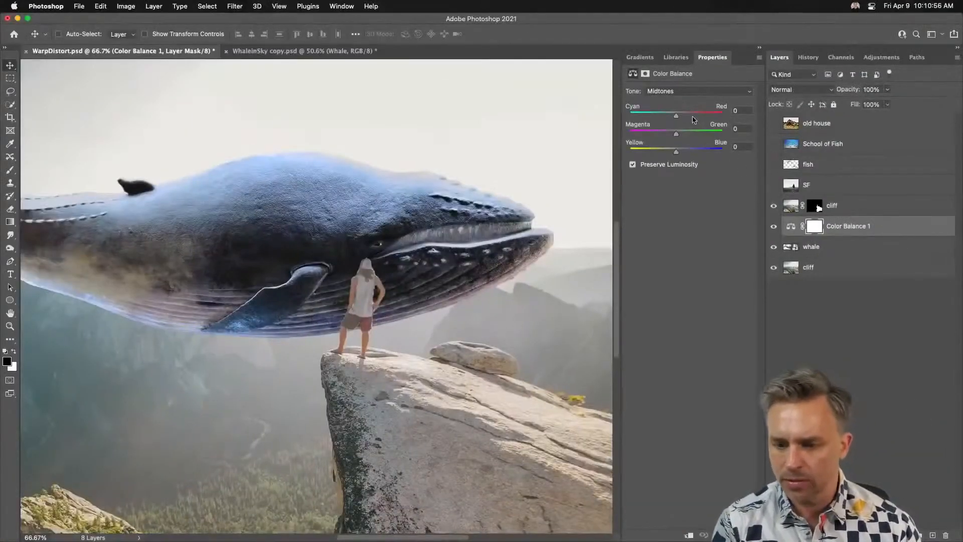
{"action": "left_click_drag", "start_coordinate": [674, 156], "coordinate": [670, 154]}
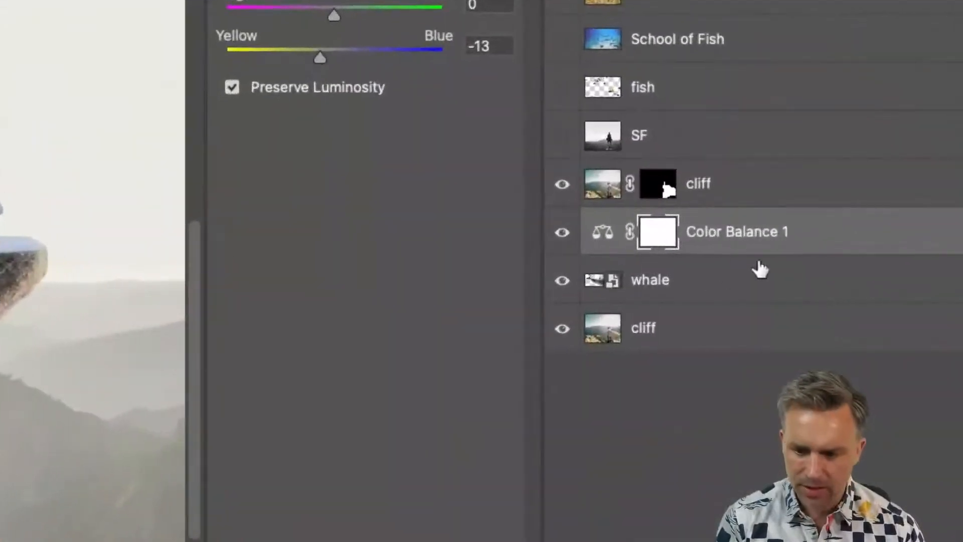
{"action": "left_click", "coordinate": [773, 245], "text": "alt"}
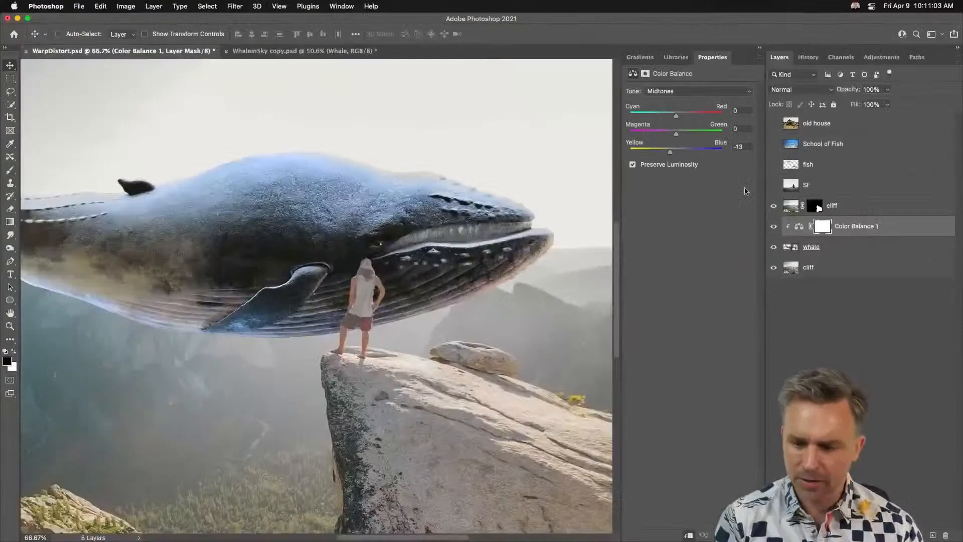
Fine-tune the whale's Color Balance by setting the midtones Yellow–Blue value to -12.
{"action": "mouse_move", "coordinate": [671, 152]}
{"action": "left_mouse_down"}
{"action": "mouse_move", "coordinate": [648, 153]}
{"action": "mouse_move", "coordinate": [668, 151]}
{"action": "left_mouse_up"}
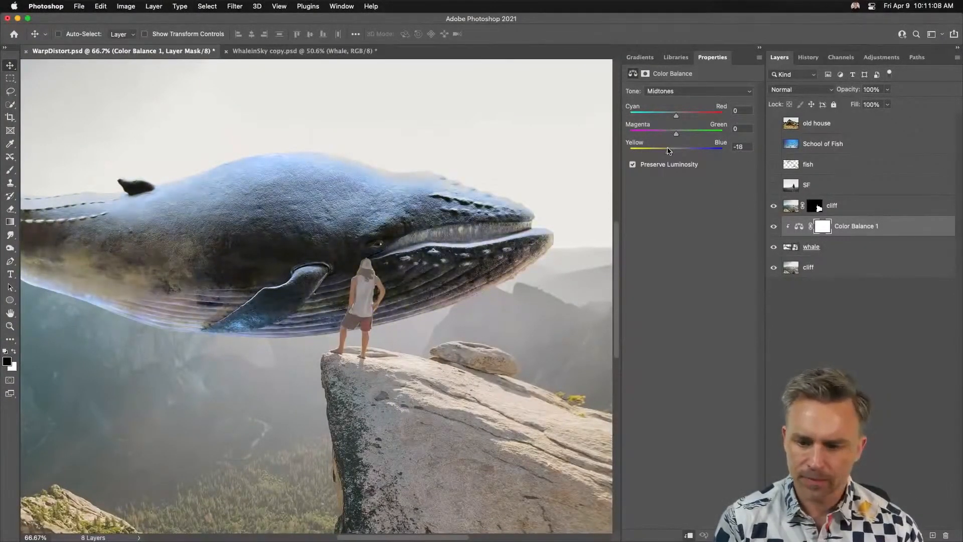
{"action": "key", "text": "super+minus"}
{"action": "key", "text": "super+minus"}
{"action": "key", "text": "super+minus"}
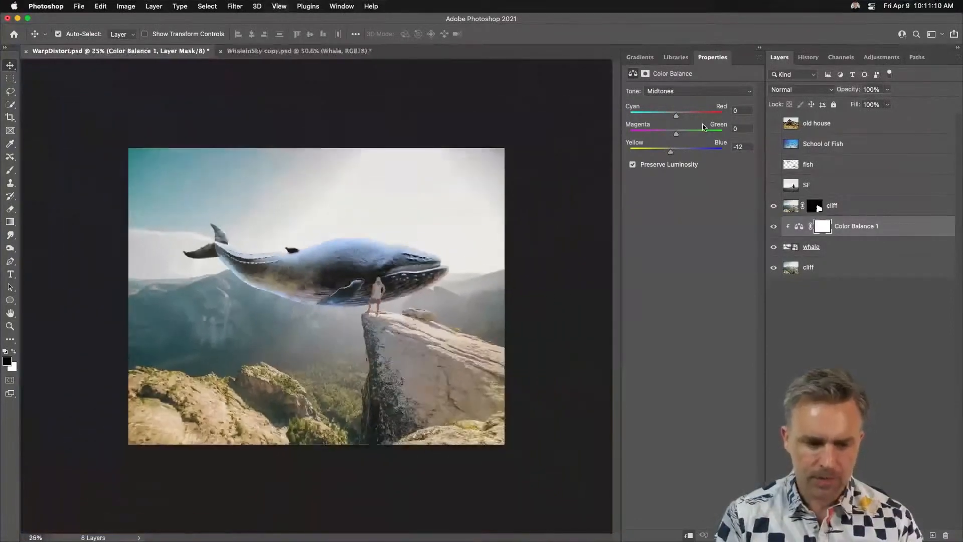
{"action": "key", "text": "super+plus"}
{"action": "key", "text": "super+plus"}
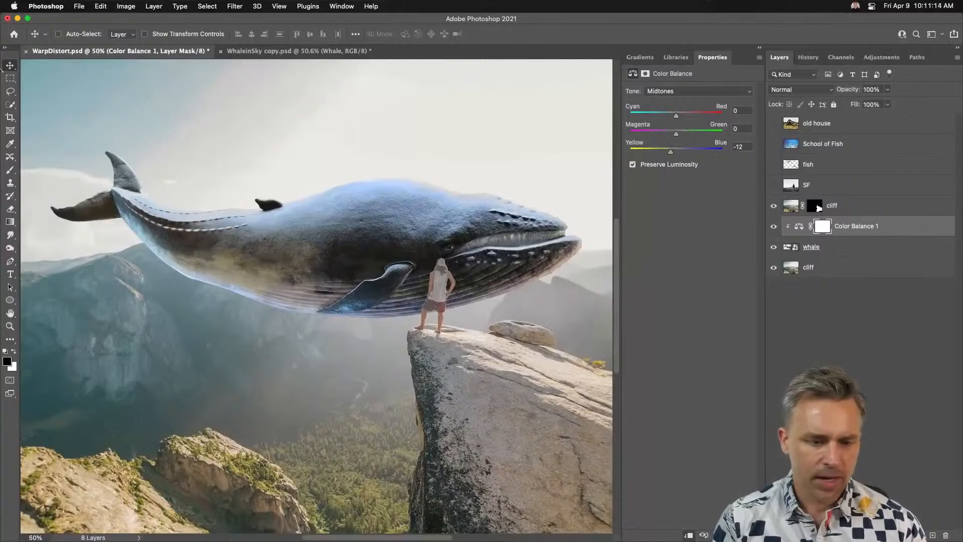
Add an Exposure adjustment clipped to the whale with Exposure +0.90 and Offset +0.0462.
{"action": "left_click", "coordinate": [866, 231]}
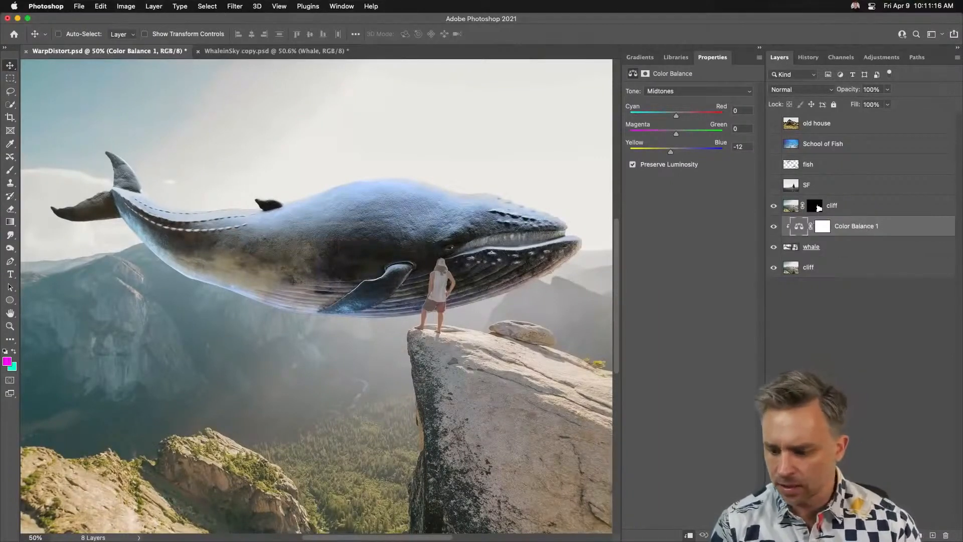
{"action": "left_click", "coordinate": [906, 535]}
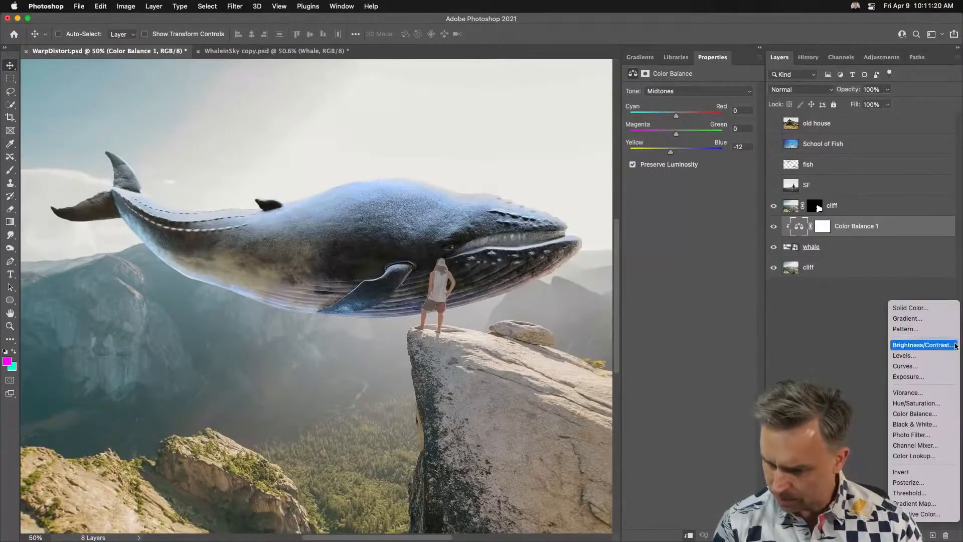
{"action": "left_click", "coordinate": [908, 376]}
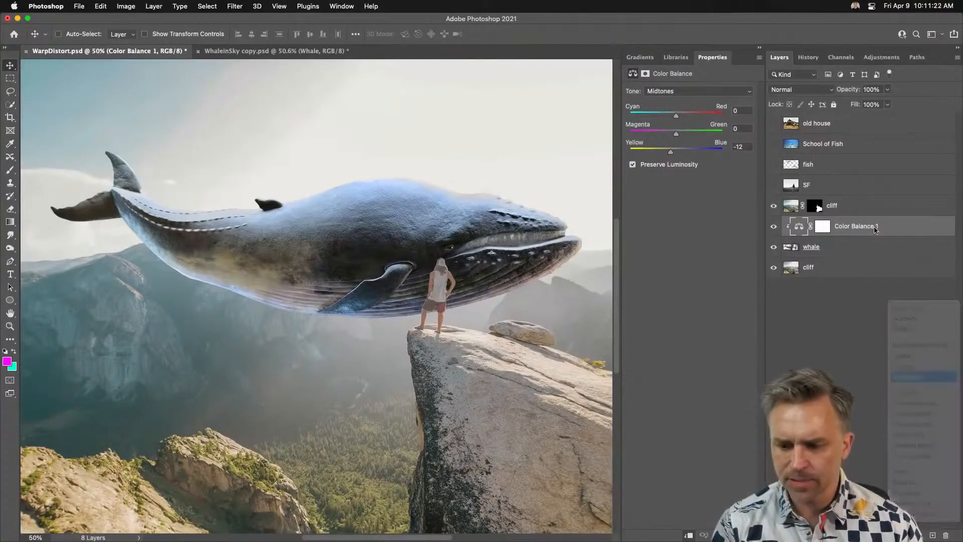
{"action": "left_click", "coordinate": [874, 232], "text": "alt"}
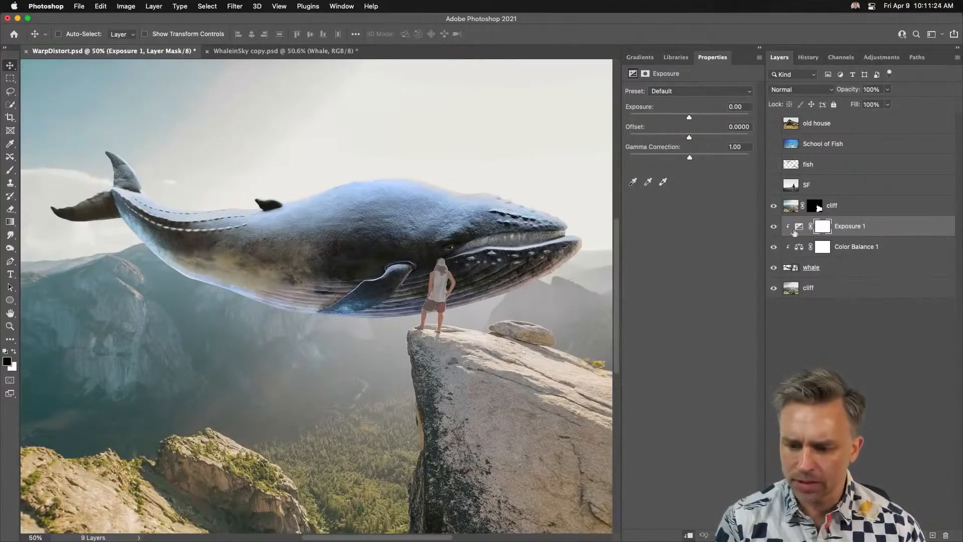
{"action": "mouse_move", "coordinate": [697, 117]}
{"action": "left_mouse_down"}
{"action": "mouse_move", "coordinate": [707, 118]}
{"action": "mouse_move", "coordinate": [668, 119]}
{"action": "mouse_move", "coordinate": [703, 119]}
{"action": "mouse_move", "coordinate": [695, 120]}
{"action": "mouse_move", "coordinate": [706, 140]}
{"action": "mouse_move", "coordinate": [690, 140]}
{"action": "mouse_move", "coordinate": [698, 120]}
{"action": "left_mouse_up"}
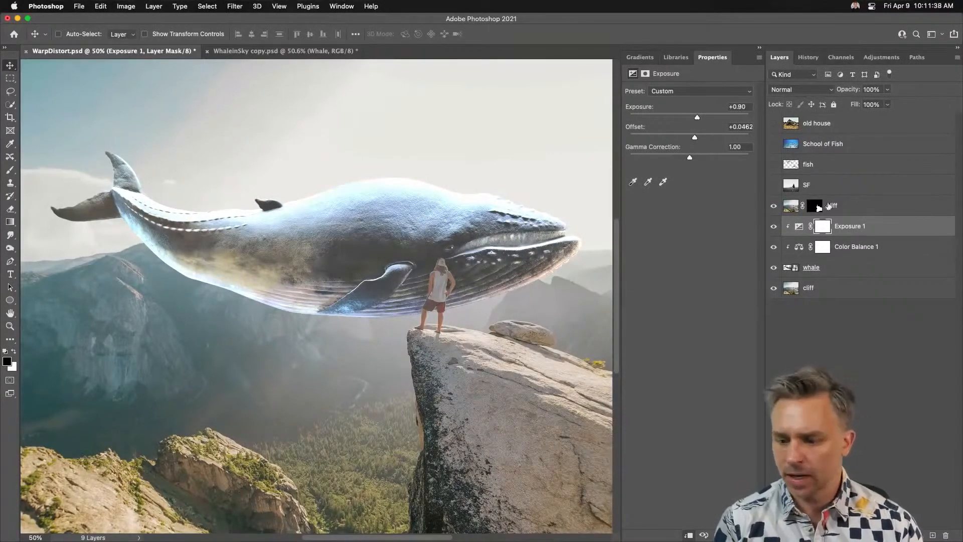
Add a Hue/Saturation adjustment clipped to the whale stack with Saturation at -16.
{"action": "left_click", "coordinate": [907, 535]}
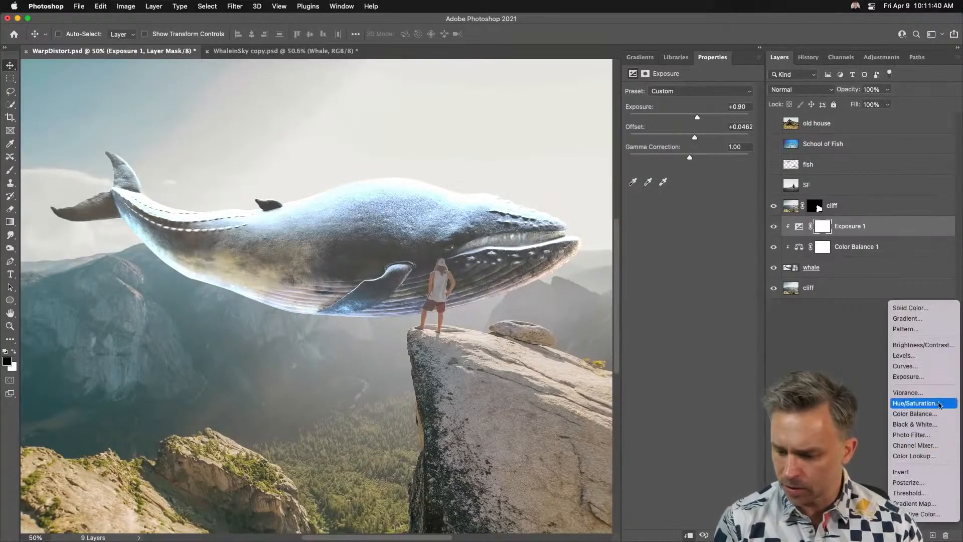
{"action": "left_click", "coordinate": [918, 402]}
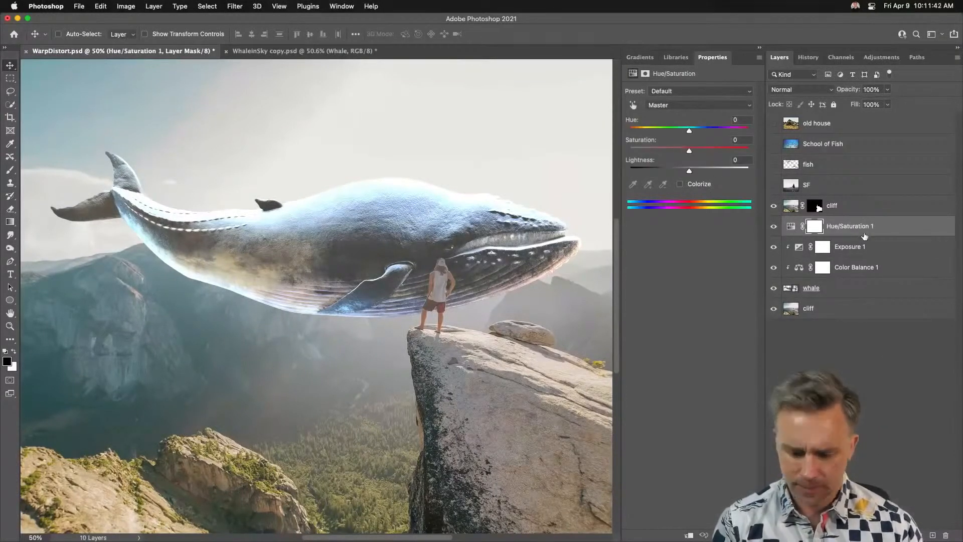
{"action": "key", "text": "super+alt+g"}
{"action": "left_click_drag", "start_coordinate": [678, 151], "coordinate": [681, 150]}
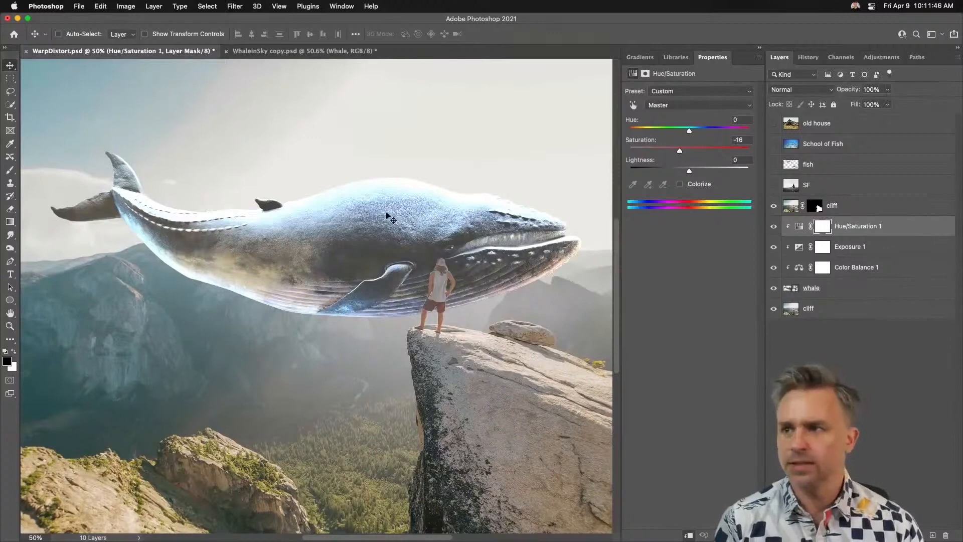
Move the whale layer up and to the left, above the person's head, to about X 192 px and Y 414 px.
{"action": "left_click", "coordinate": [831, 291]}
{"action": "left_click_drag", "start_coordinate": [406, 271], "coordinate": [364, 256]}
{"action": "key", "text": "super+minus"}
{"action": "key", "text": "super+minus"}
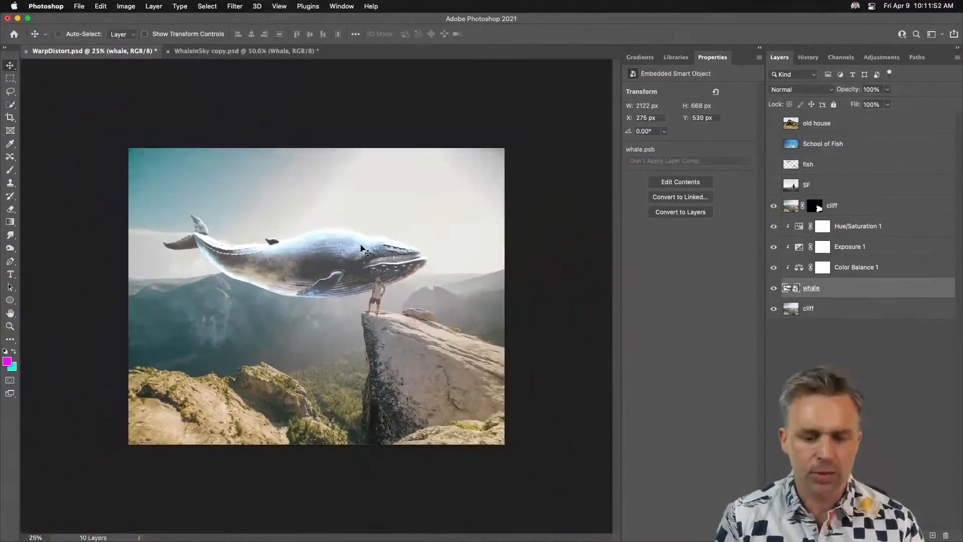
{"action": "key", "text": "super+plus"}
{"action": "left_click_drag", "start_coordinate": [349, 258], "coordinate": [328, 236]}
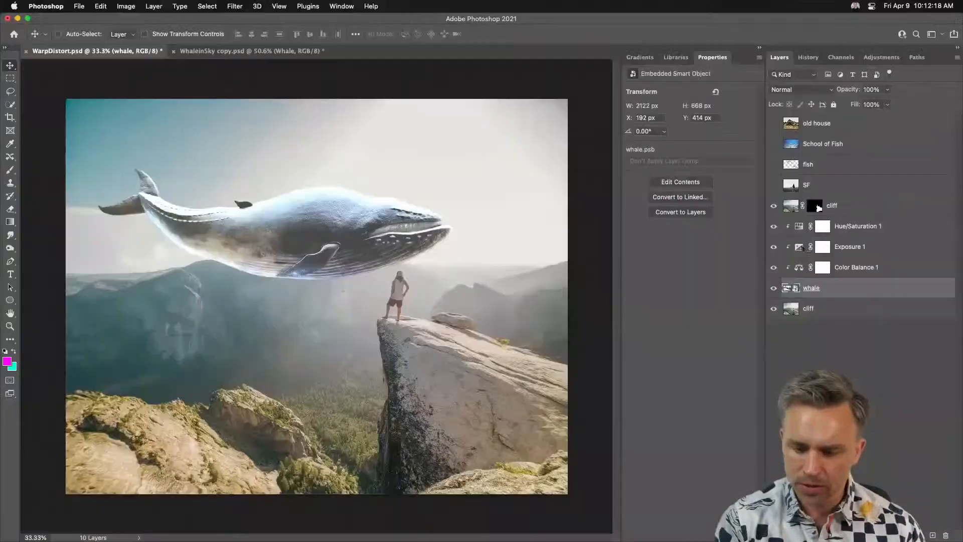
Hide the whale's Hue/Saturation, Exposure and Color Balance adjustments and add a Curves adjustment directly above the whale, clipped to it.
{"action": "left_click_drag", "start_coordinate": [774, 226], "coordinate": [774, 267]}
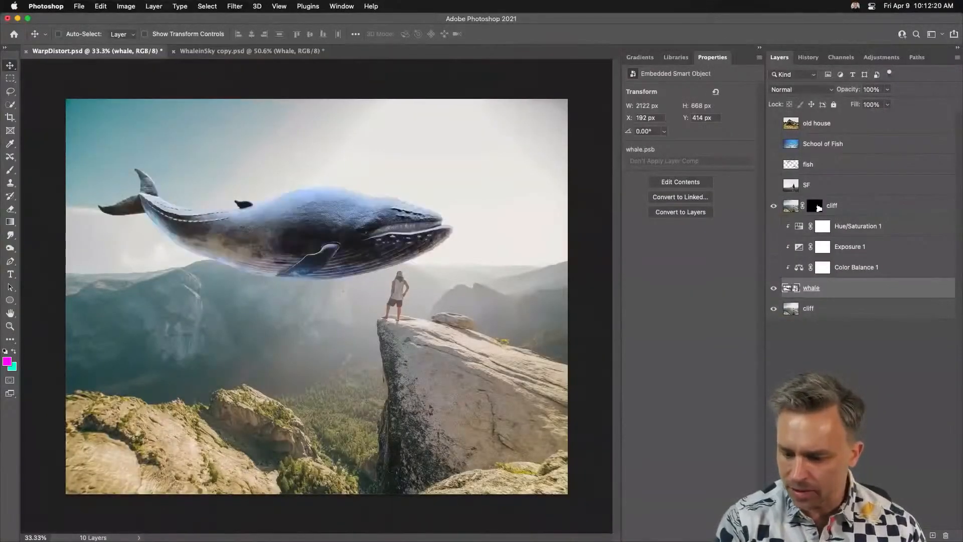
{"action": "left_click", "coordinate": [907, 535]}
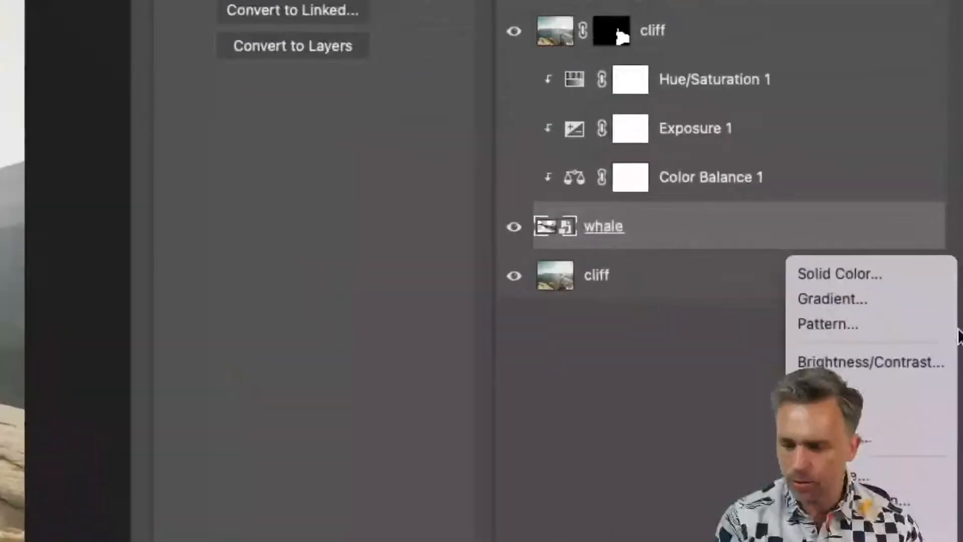
{"action": "left_click", "coordinate": [867, 409]}
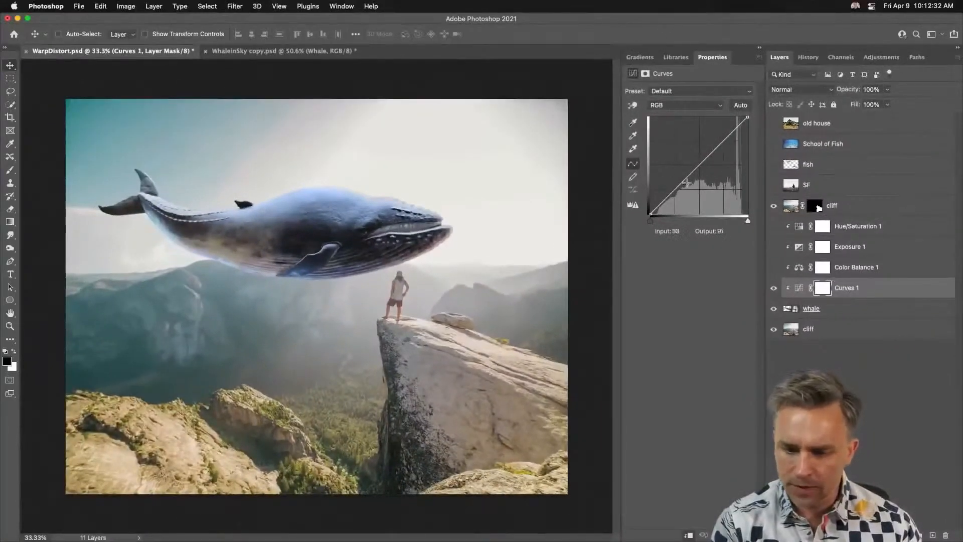
Shape the whale's RGB curve by lifting the darker tones to input 87, output 109 and slightly lowering the highlights.
{"action": "left_click_drag", "start_coordinate": [566, 185], "coordinate": [566, 179]}
{"action": "left_click_drag", "start_coordinate": [679, 176], "coordinate": [686, 176]}
{"action": "left_click", "coordinate": [719, 142]}
{"action": "left_click_drag", "start_coordinate": [719, 142], "coordinate": [722, 144]}
{"action": "left_click_drag", "start_coordinate": [686, 175], "coordinate": [684, 173]}
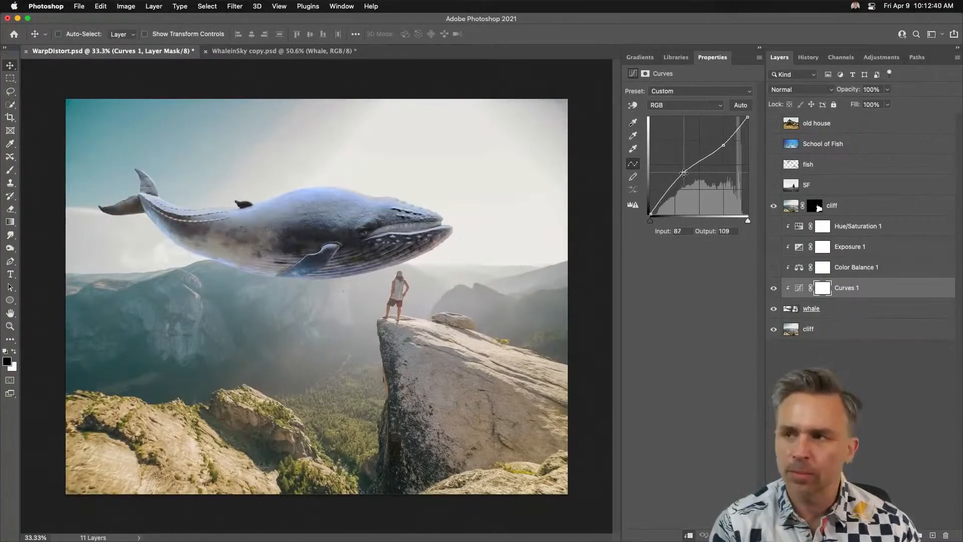
Delete the Exposure adjustment layer and duplicate the Curves adjustment above the whale.
{"action": "left_click_drag", "start_coordinate": [891, 249], "coordinate": [945, 535]}
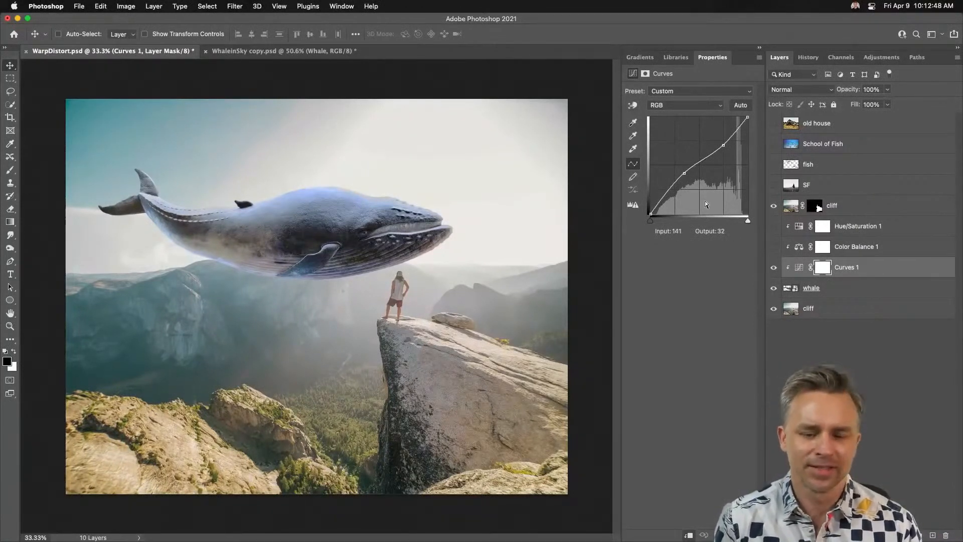
{"action": "left_click_drag", "start_coordinate": [872, 267], "coordinate": [933, 534]}
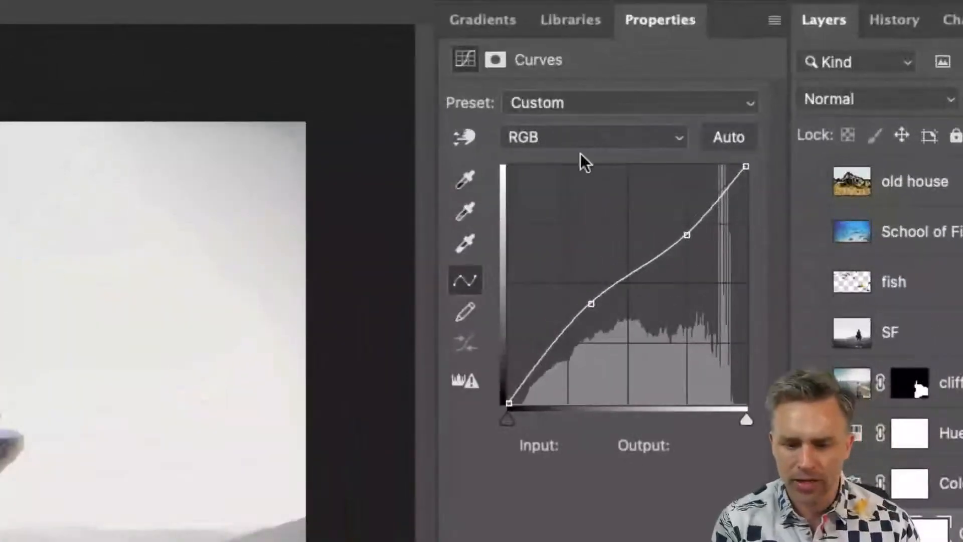
Adjust the Blue channel of the duplicated Curves adjustment with a midtone point at input 151, output 143.
{"action": "left_click", "coordinate": [678, 104]}
{"action": "left_click", "coordinate": [563, 214]}
{"action": "left_click_drag", "start_coordinate": [648, 265], "coordinate": [649, 293]}
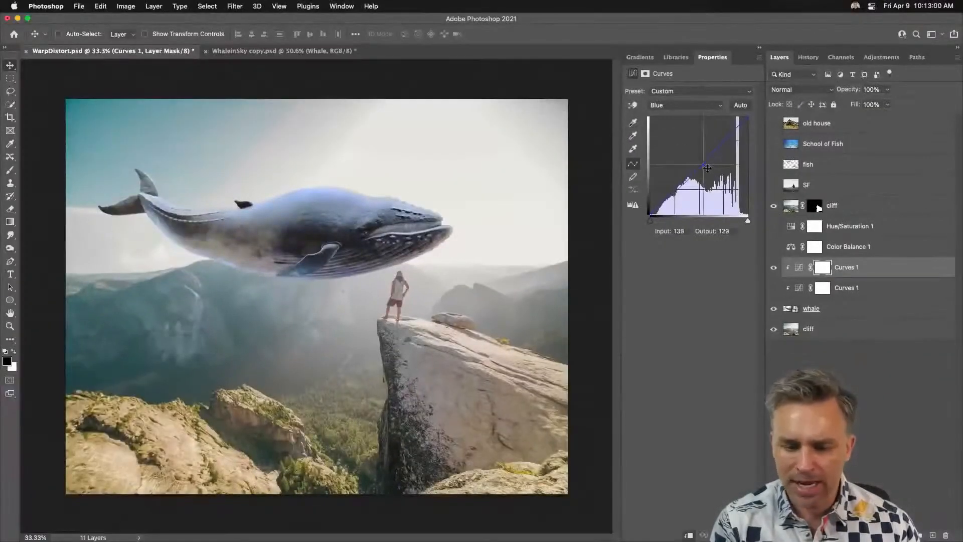
{"action": "left_click_drag", "start_coordinate": [708, 170], "coordinate": [708, 157]}
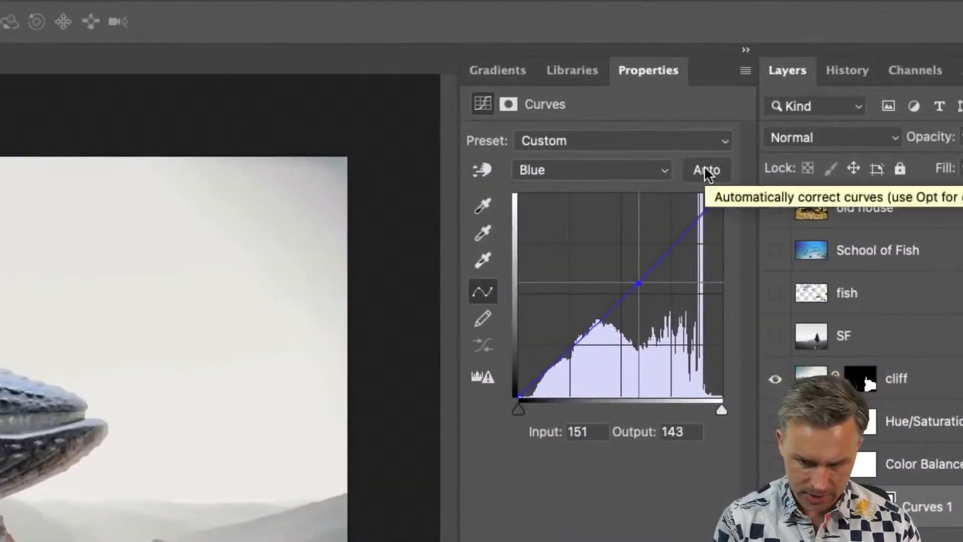
{"action": "left_click", "coordinate": [705, 171], "text": "alt"}
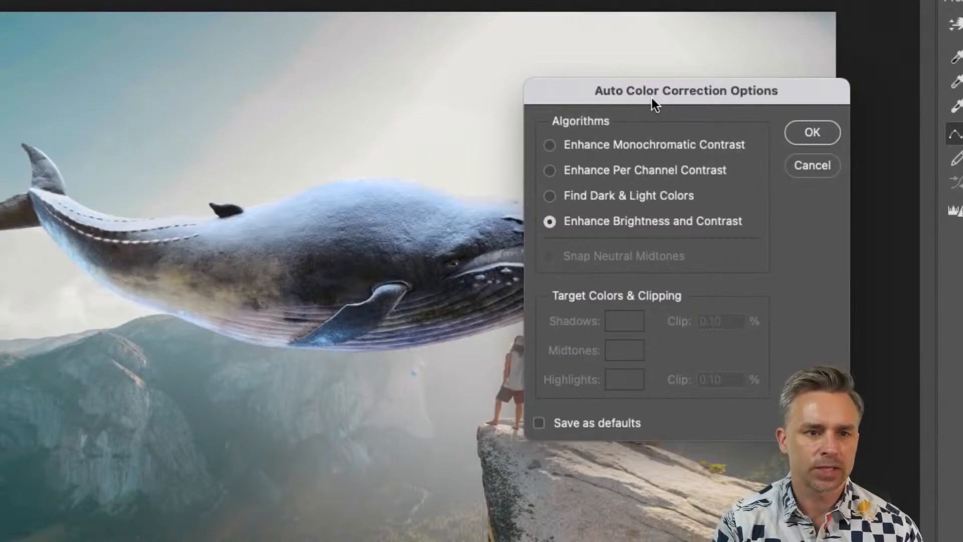
{"action": "left_click", "coordinate": [550, 196]}
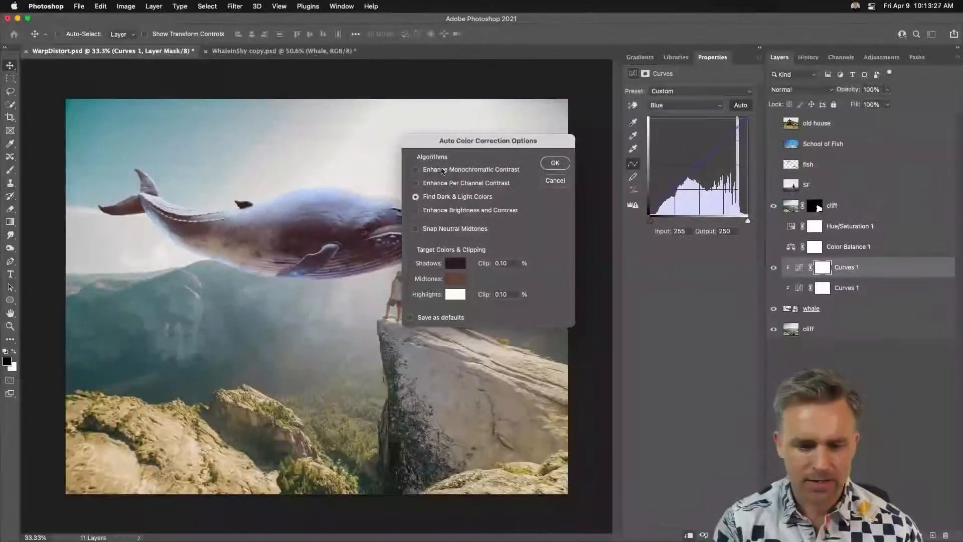
{"action": "left_click_drag", "start_coordinate": [598, 94], "coordinate": [647, 104]}
{"action": "left_click_drag", "start_coordinate": [467, 147], "coordinate": [592, 150]}
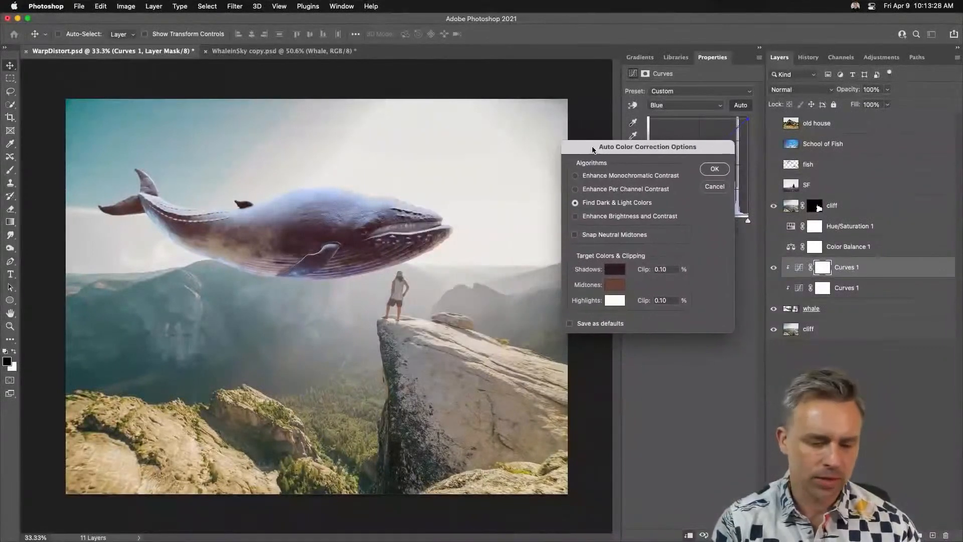
{"action": "left_click", "coordinate": [613, 271]}
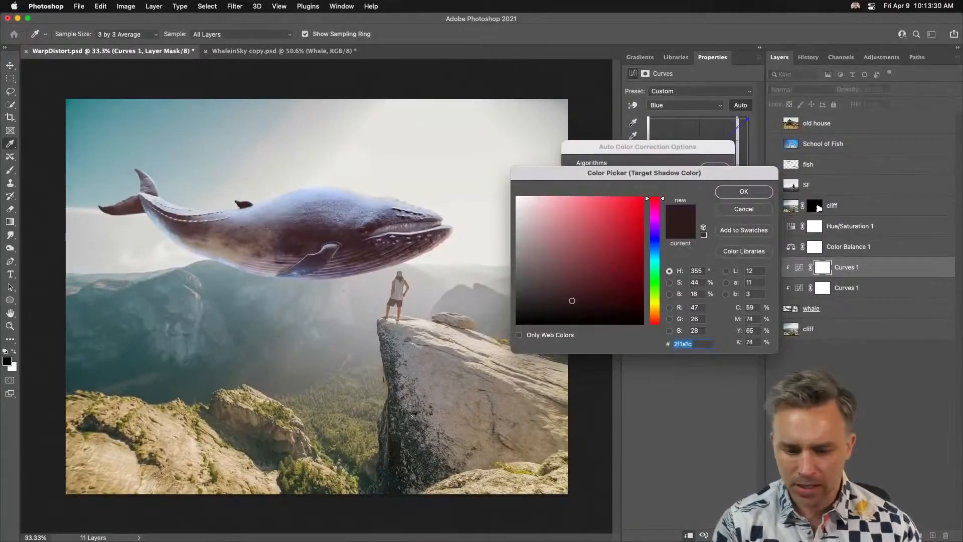
{"action": "left_click_drag", "start_coordinate": [568, 169], "coordinate": [484, 174]}
{"action": "left_click", "coordinate": [650, 215]}
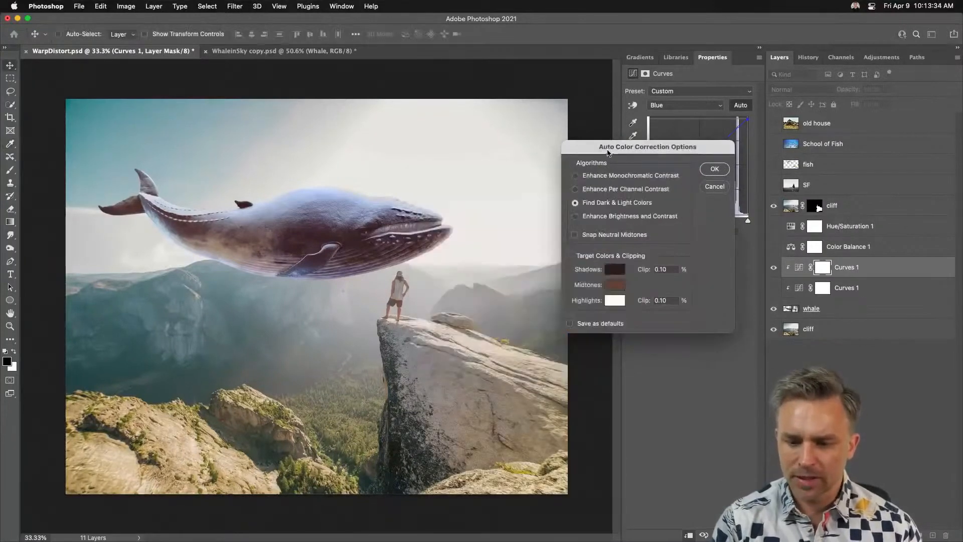
{"action": "left_click_drag", "start_coordinate": [617, 160], "coordinate": [486, 167]}
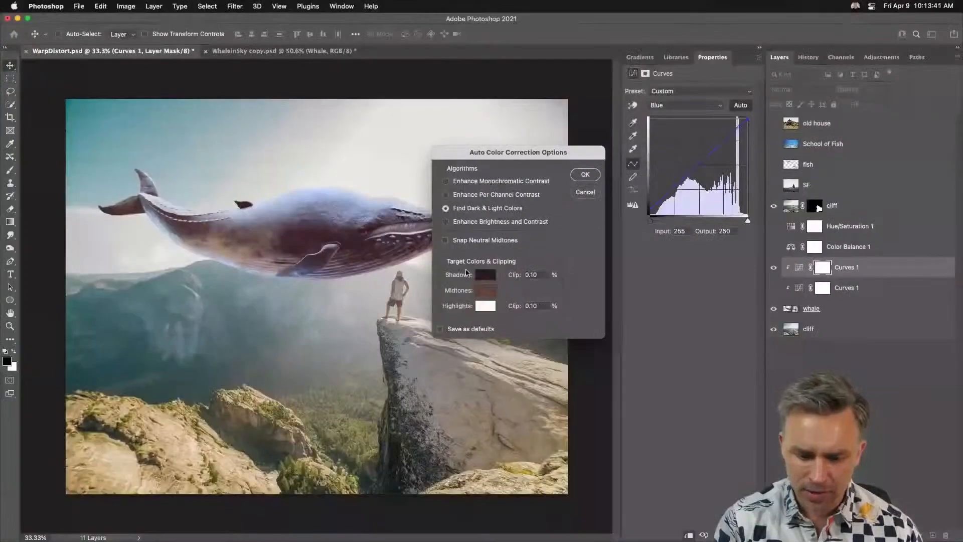
{"action": "left_click", "coordinate": [583, 360]}
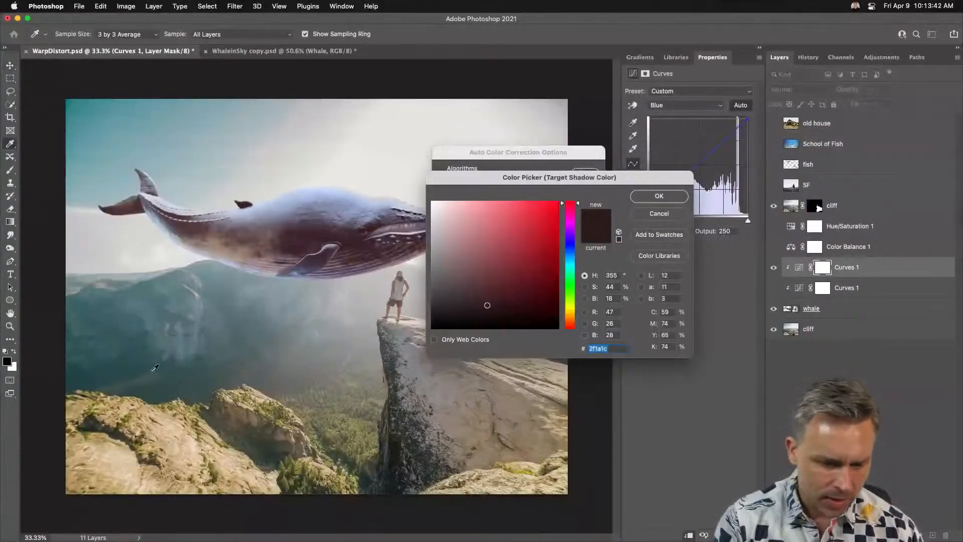
{"action": "type", "text": "ffffff"}
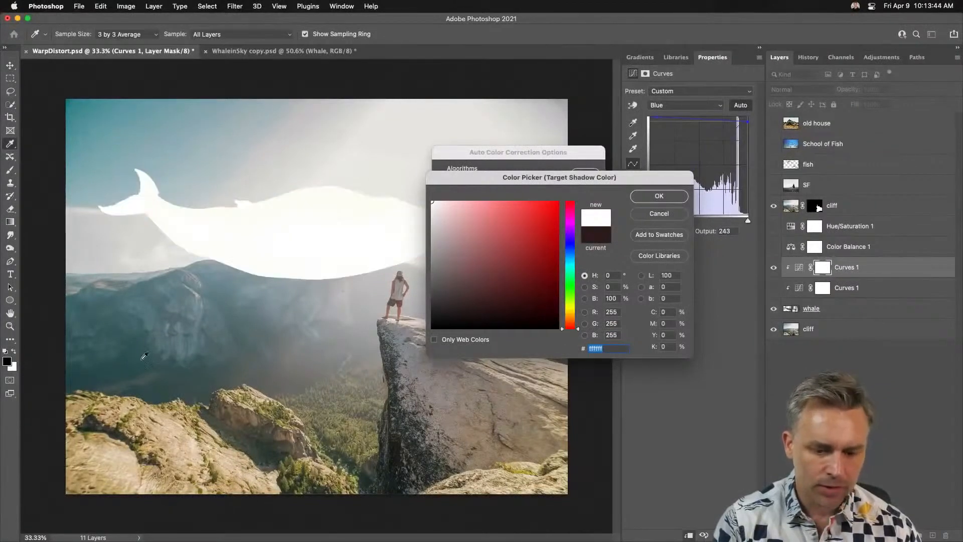
{"action": "left_click", "coordinate": [652, 218]}
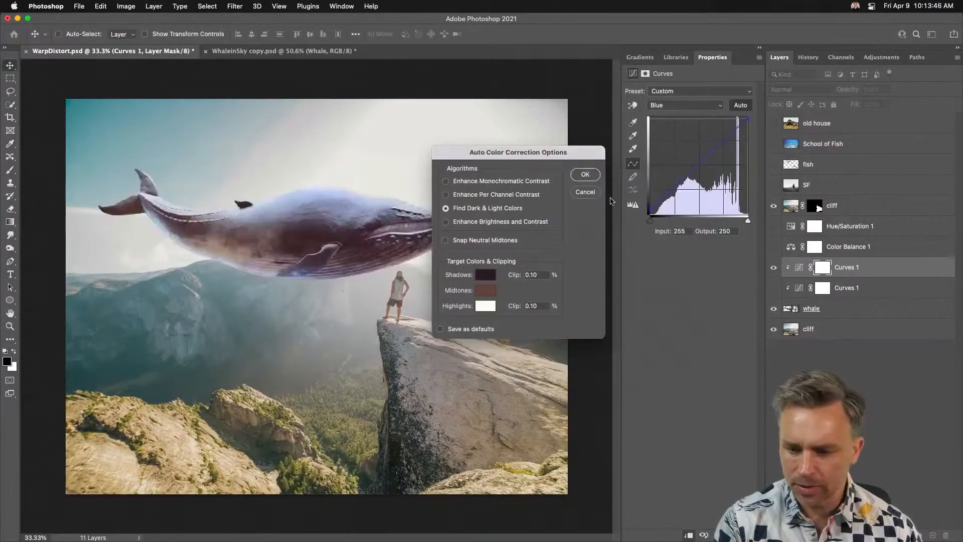
{"action": "left_click", "coordinate": [585, 192]}
Set the auto color correction of the upper Curves adjustment to Find Dark & Light Colors.
{"action": "left_click", "coordinate": [798, 268]}
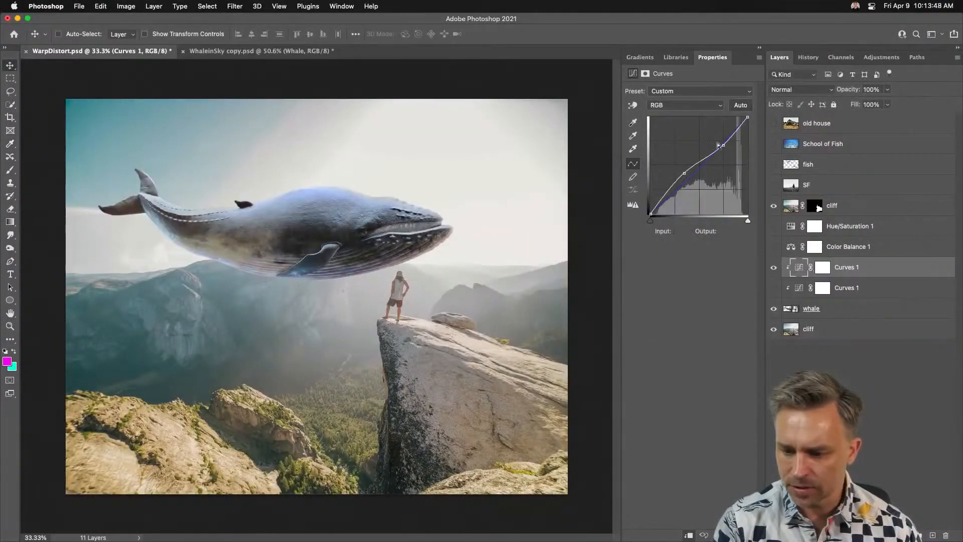
{"action": "left_click", "coordinate": [744, 106], "text": "alt"}
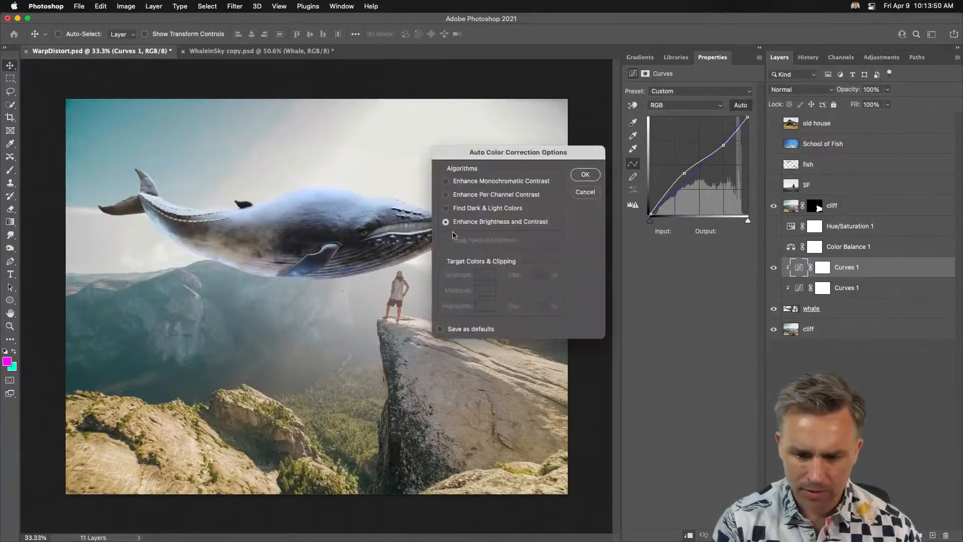
{"action": "left_click", "coordinate": [446, 208]}
Set the target shadow color to the dark teal #315054 by sampling the shaded mountains in the background.
{"action": "left_click", "coordinate": [485, 277]}
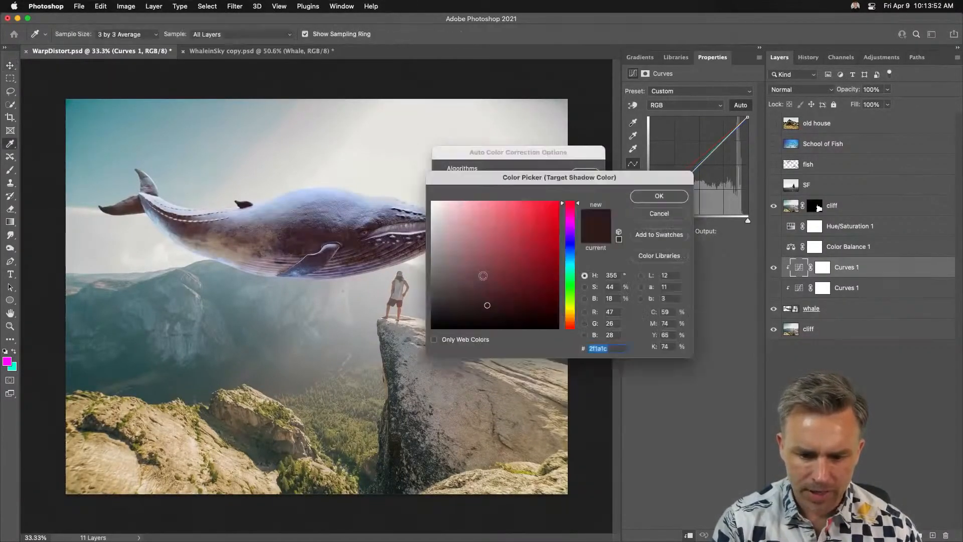
{"action": "left_click", "coordinate": [142, 362]}
{"action": "left_click", "coordinate": [134, 366]}
{"action": "left_click", "coordinate": [170, 383]}
{"action": "left_click", "coordinate": [130, 365]}
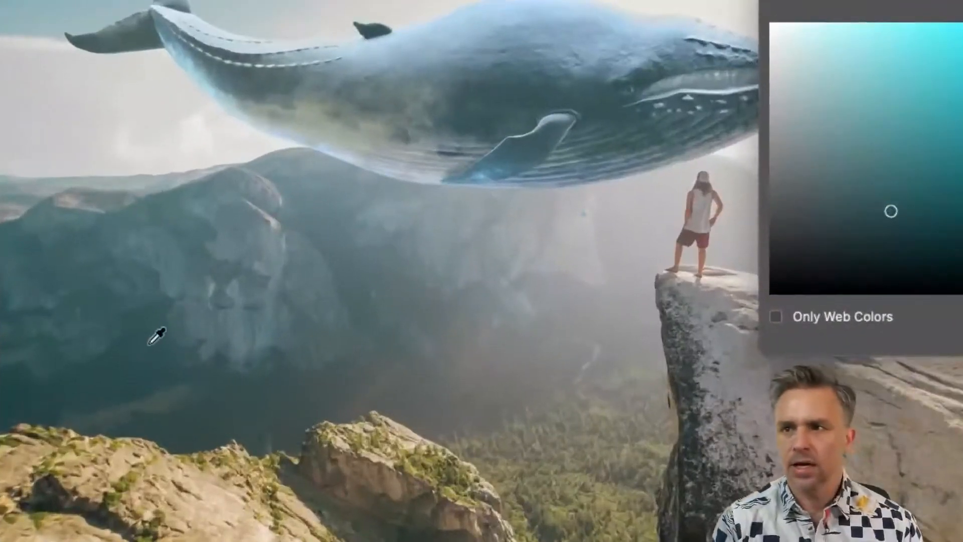
{"action": "left_click", "coordinate": [140, 355]}
{"action": "left_click", "coordinate": [208, 409]}
{"action": "left_click", "coordinate": [137, 353]}
{"action": "left_click", "coordinate": [157, 358]}
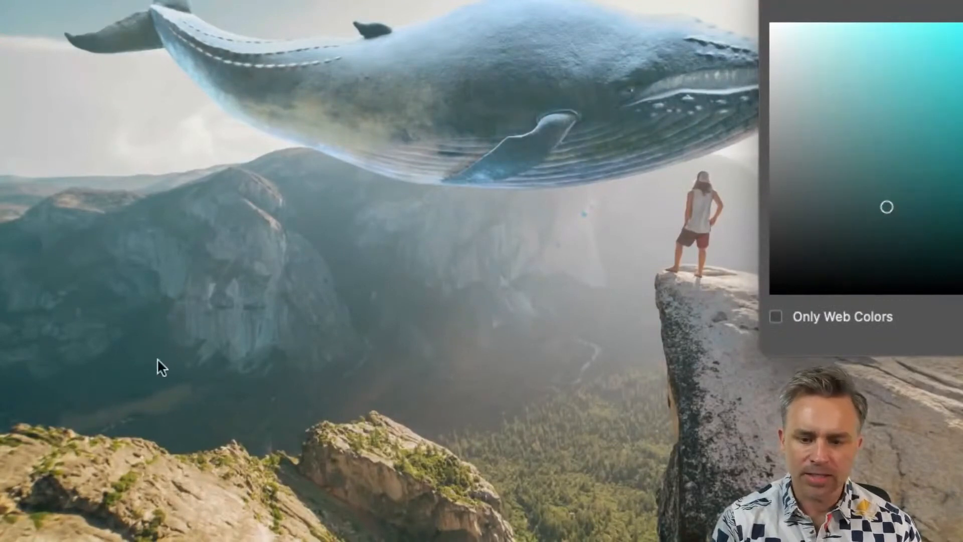
{"action": "left_click", "coordinate": [173, 331]}
{"action": "left_click", "coordinate": [156, 345]}
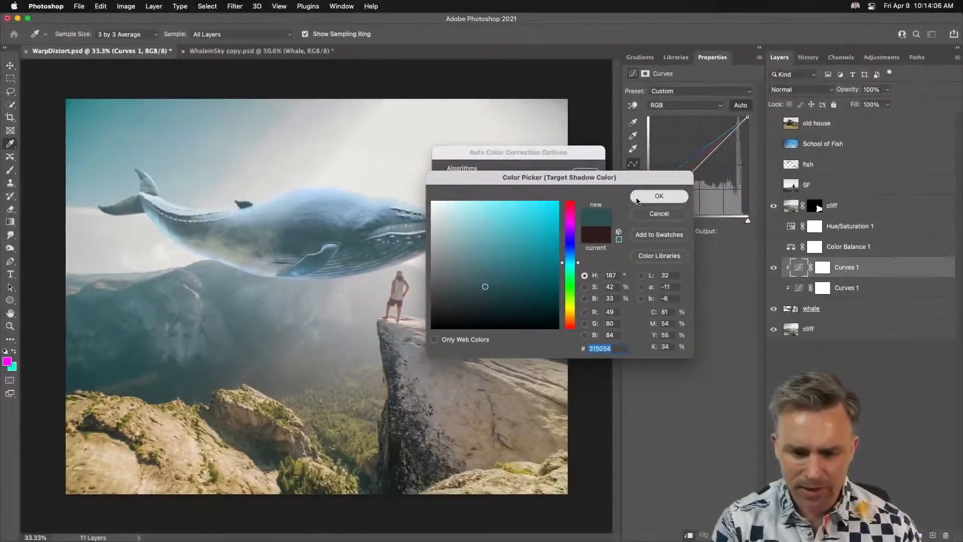
{"action": "left_click", "coordinate": [637, 197]}
Set the target midtone color to the dark gray #4e4d49 by sampling the cliff rock below the person.
{"action": "left_click_drag", "start_coordinate": [486, 153], "coordinate": [563, 143]}
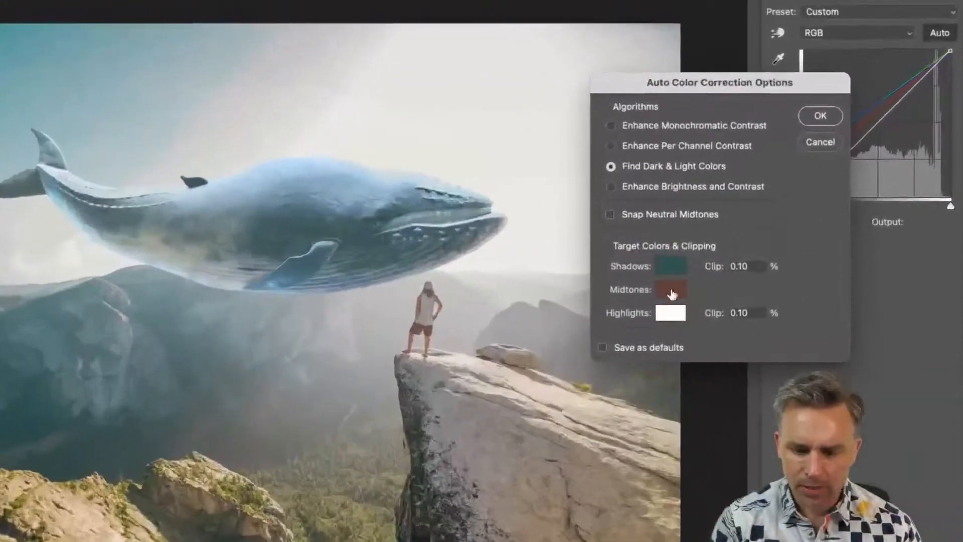
{"action": "left_click", "coordinate": [651, 288]}
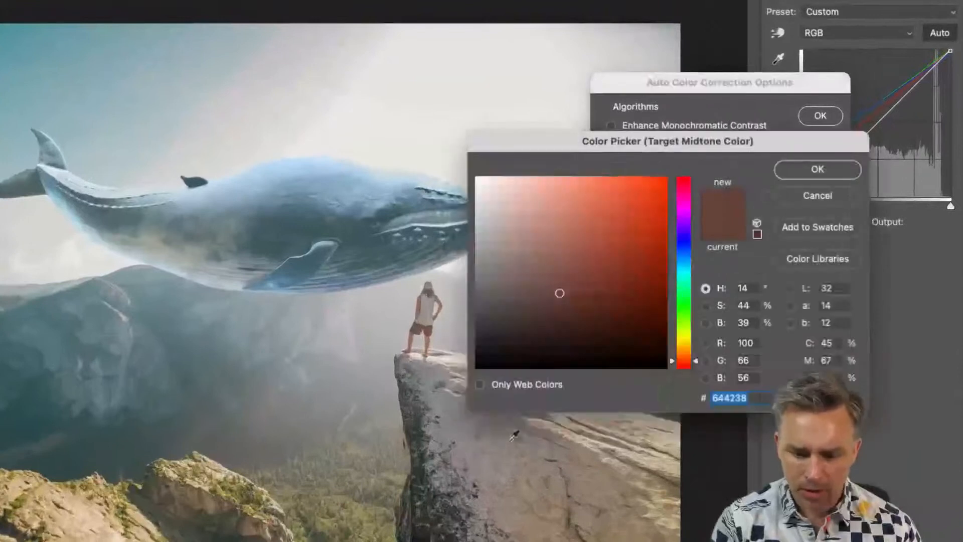
{"action": "left_click", "coordinate": [464, 504]}
{"action": "left_click", "coordinate": [462, 525]}
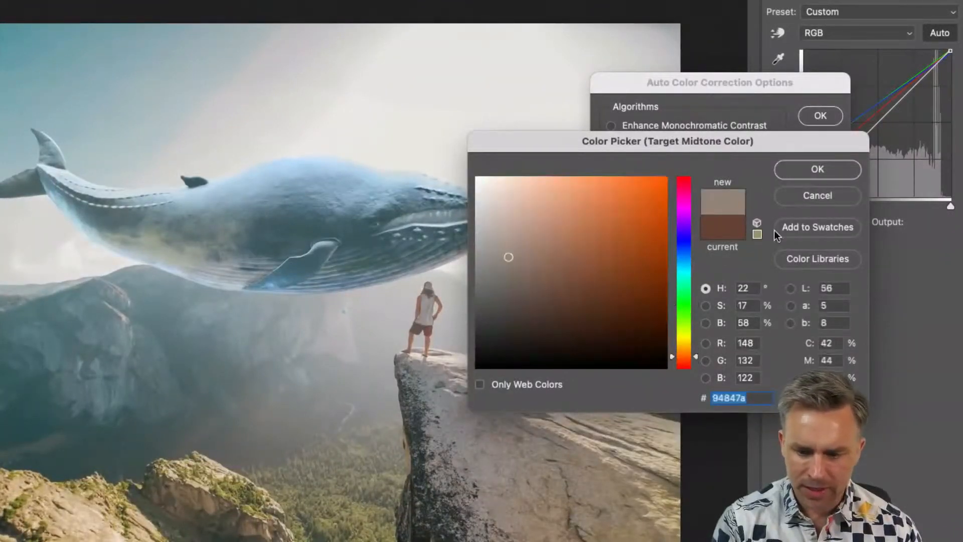
{"action": "left_click", "coordinate": [489, 499]}
{"action": "left_click", "coordinate": [526, 496]}
{"action": "left_click", "coordinate": [549, 512]}
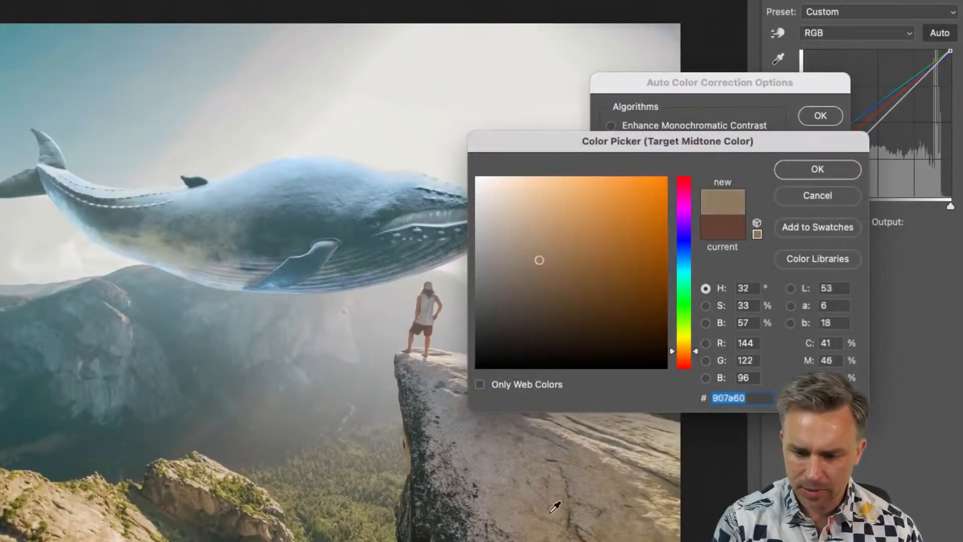
{"action": "left_click", "coordinate": [470, 519]}
{"action": "left_click", "coordinate": [434, 518]}
{"action": "left_click", "coordinate": [444, 522]}
{"action": "left_click", "coordinate": [441, 511]}
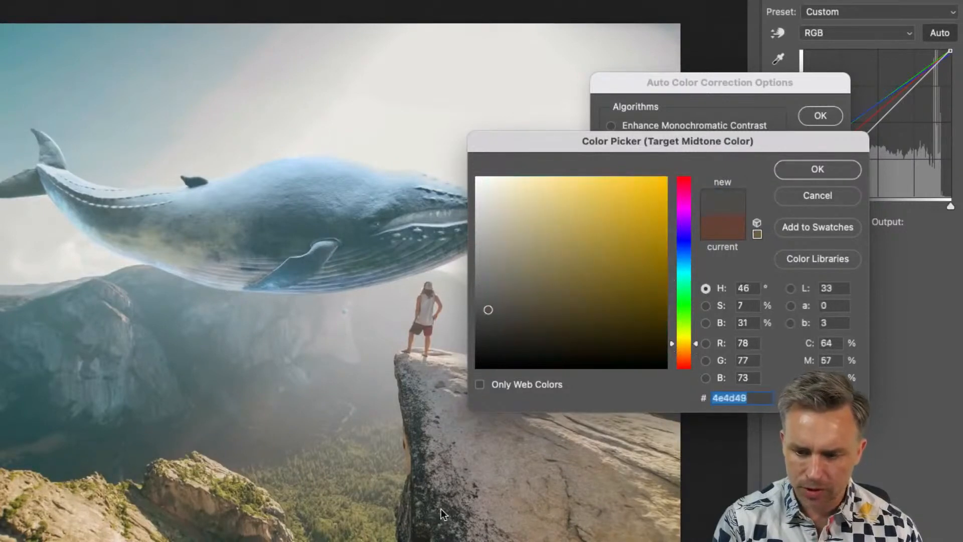
{"action": "left_click", "coordinate": [794, 174]}
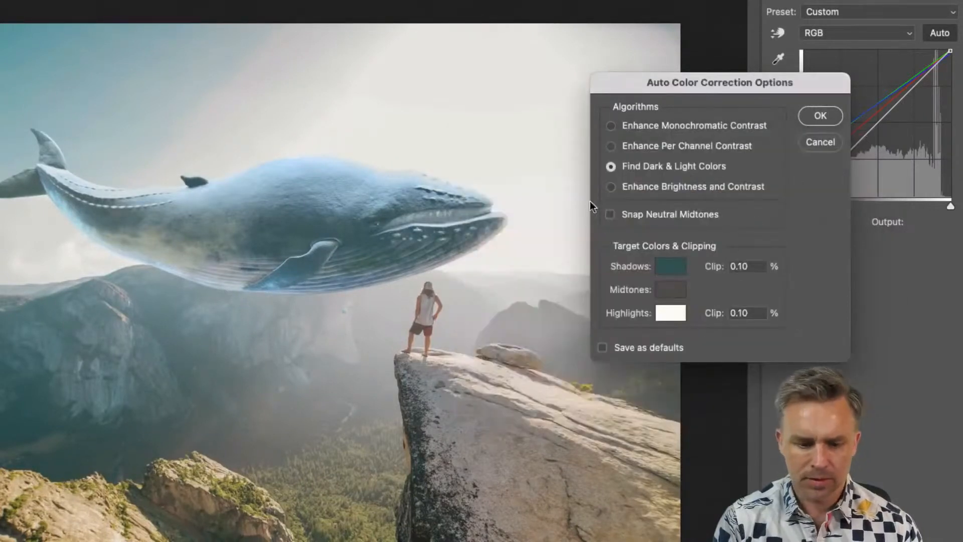
Set the auto correction's target highlight color to the warm off-white #f7ece2 and apply the options without saving the target colors as defaults.
{"action": "left_click", "coordinate": [671, 312]}
{"action": "left_click", "coordinate": [448, 357]}
{"action": "left_click", "coordinate": [493, 188]}
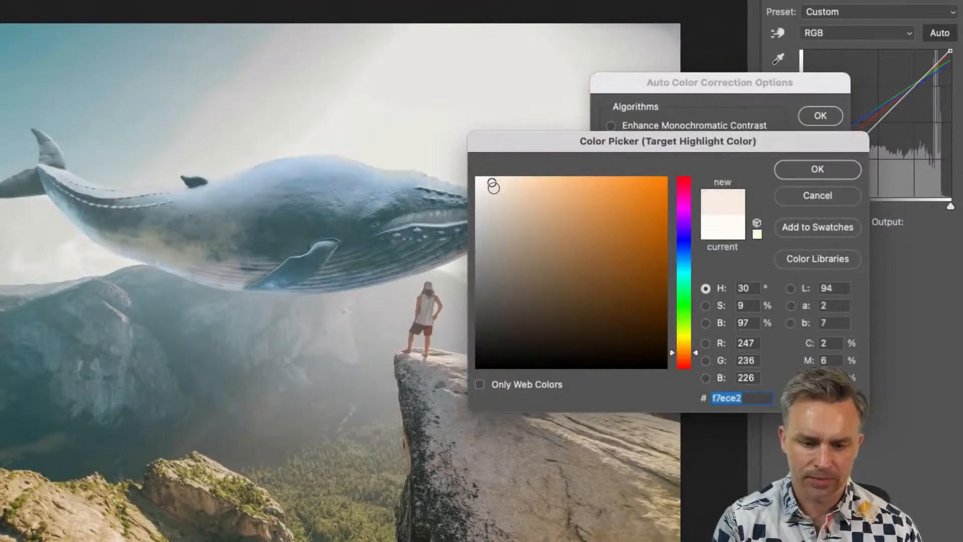
{"action": "left_click", "coordinate": [833, 168]}
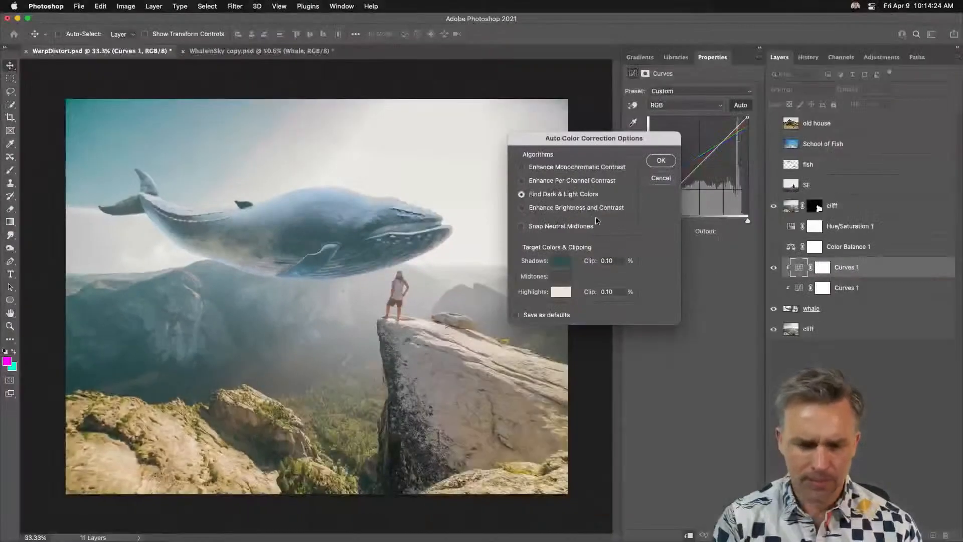
{"action": "left_click", "coordinate": [658, 162]}
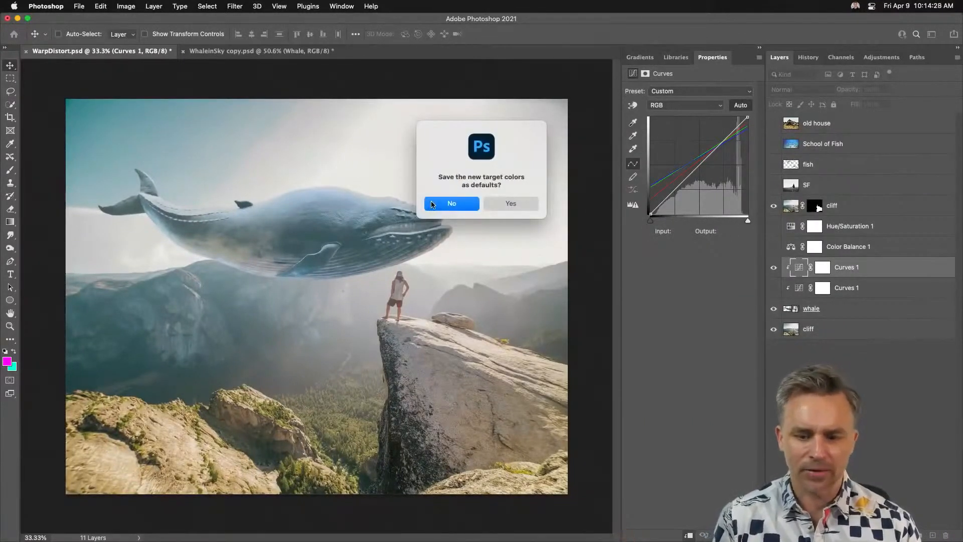
{"action": "left_click", "coordinate": [451, 203]}
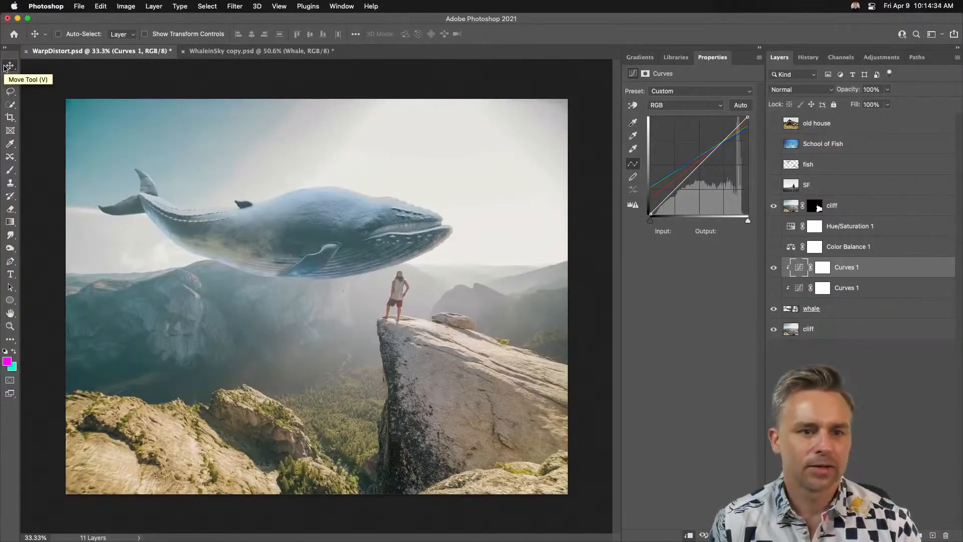
Collapse the adjustment properties and shift the whale slightly down and to the right, so its head overlaps the person.
{"action": "left_click", "coordinate": [760, 48]}
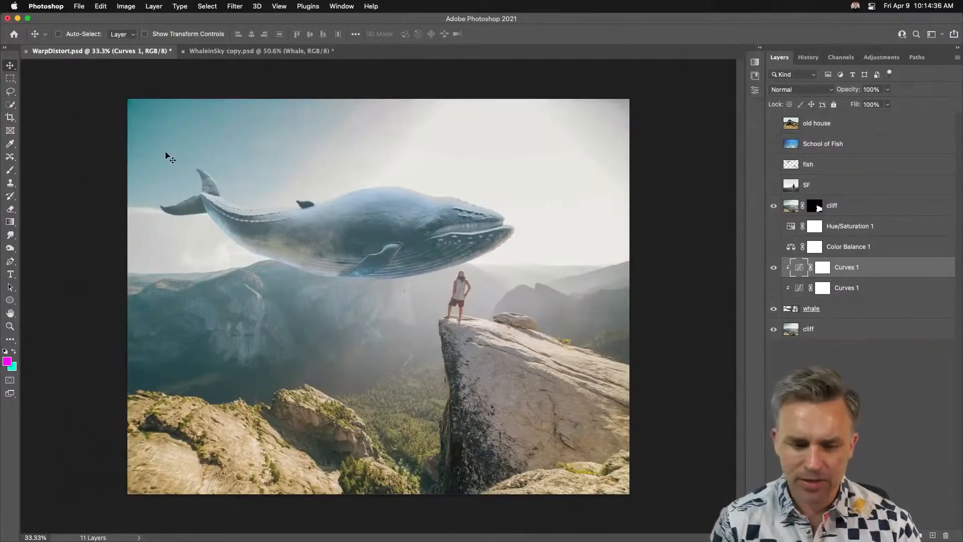
{"action": "left_click", "coordinate": [869, 314]}
{"action": "left_click_drag", "start_coordinate": [437, 221], "coordinate": [459, 241]}
Place the upper Curves adjustment above Hue/Saturation 1 and clip Color Balance, Hue/Saturation and Curves to the whale layer.
{"action": "left_click", "coordinate": [883, 268]}
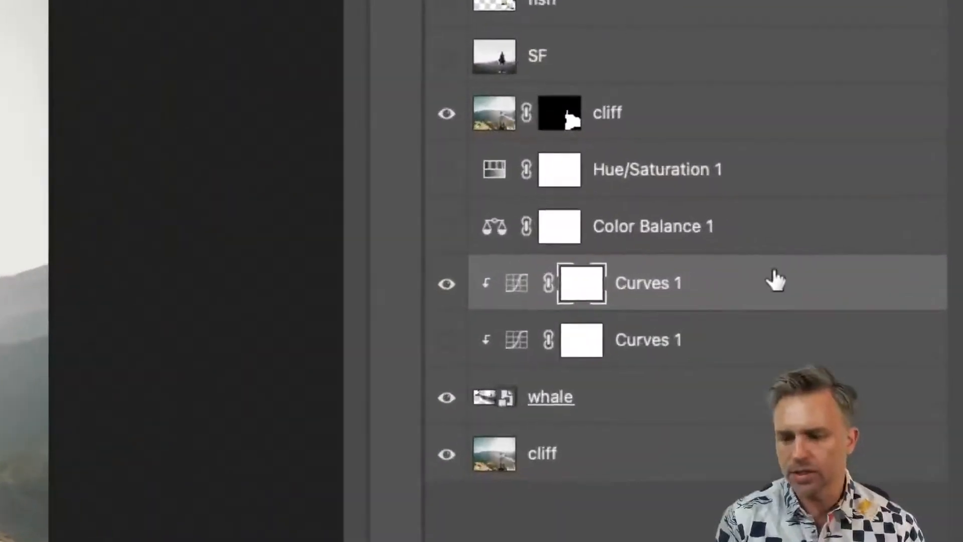
{"action": "left_click_drag", "start_coordinate": [775, 281], "coordinate": [795, 157]}
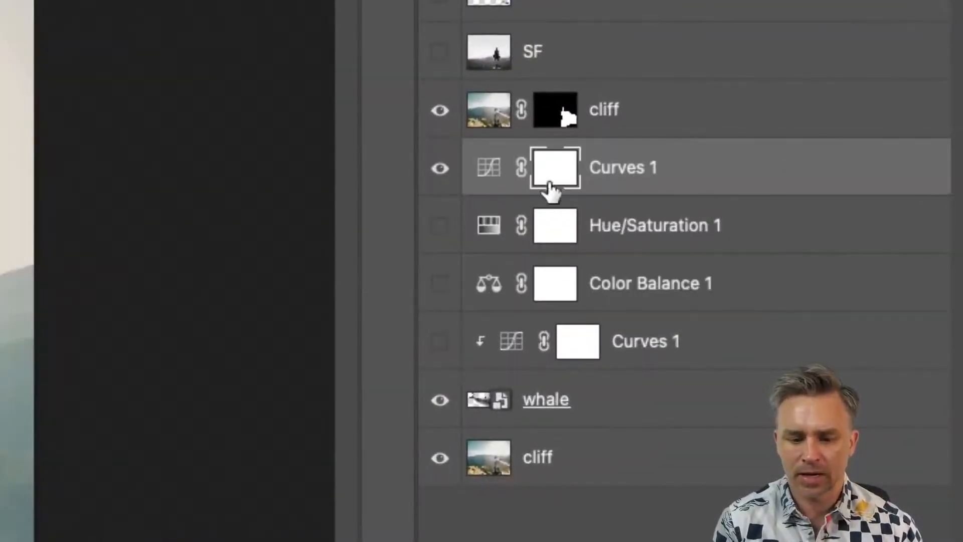
{"action": "left_click", "coordinate": [627, 308], "text": "alt"}
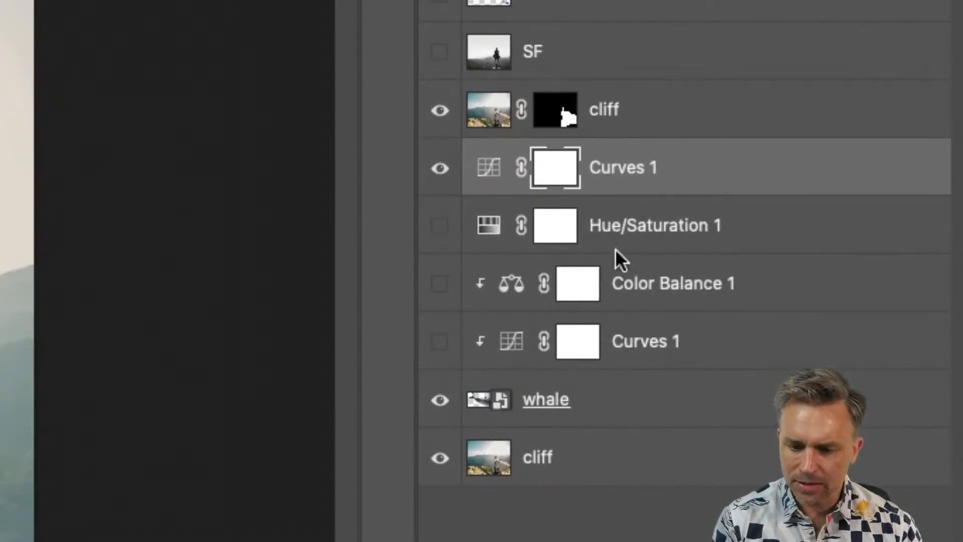
{"action": "left_click", "coordinate": [620, 251], "text": "alt"}
{"action": "left_click", "coordinate": [621, 194], "text": "alt"}
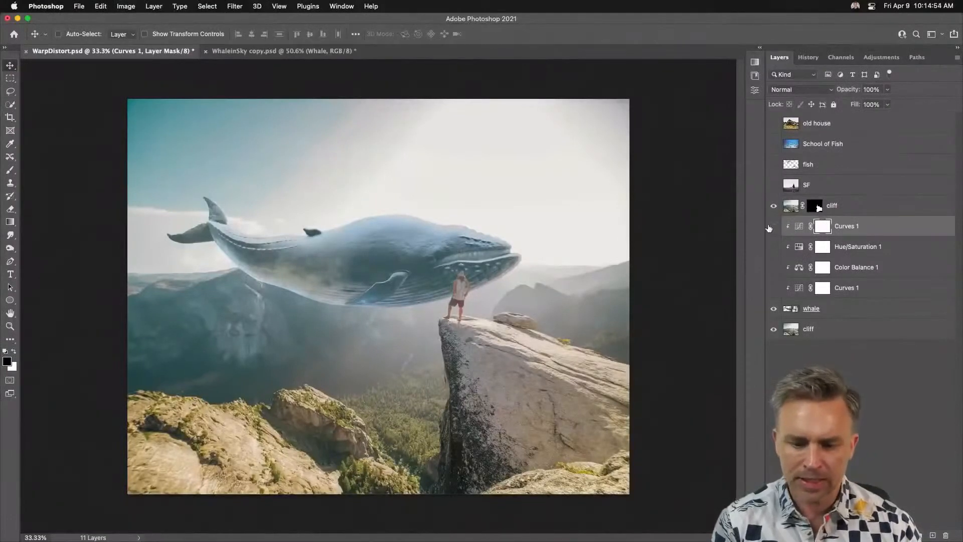
Compare the whale's color with and without the topmost clipped Curves adjustment.
{"action": "left_click", "coordinate": [770, 227]}
{"action": "left_click", "coordinate": [771, 227]}
{"action": "left_click", "coordinate": [771, 227]}
{"action": "left_click", "coordinate": [771, 227]}
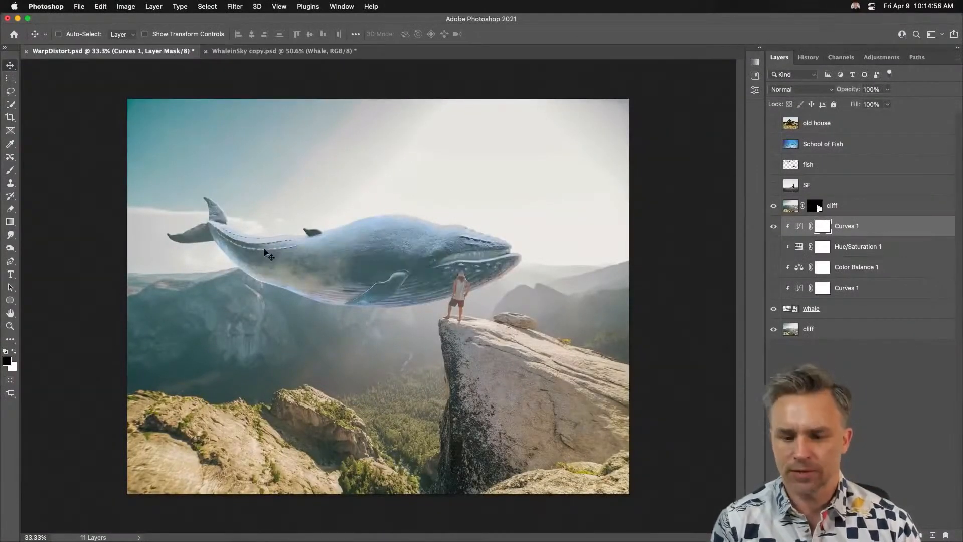
Reposition the whale further left and lower, with its mouth just behind the person's head.
{"action": "left_click", "coordinate": [892, 319]}
{"action": "left_click_drag", "start_coordinate": [312, 261], "coordinate": [268, 266]}
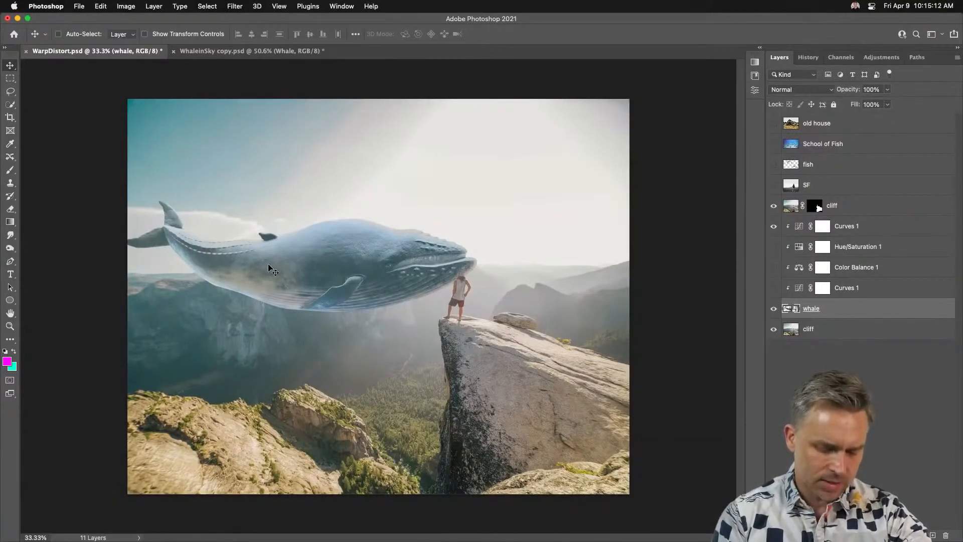
{"action": "left_click_drag", "start_coordinate": [321, 280], "coordinate": [352, 284]}
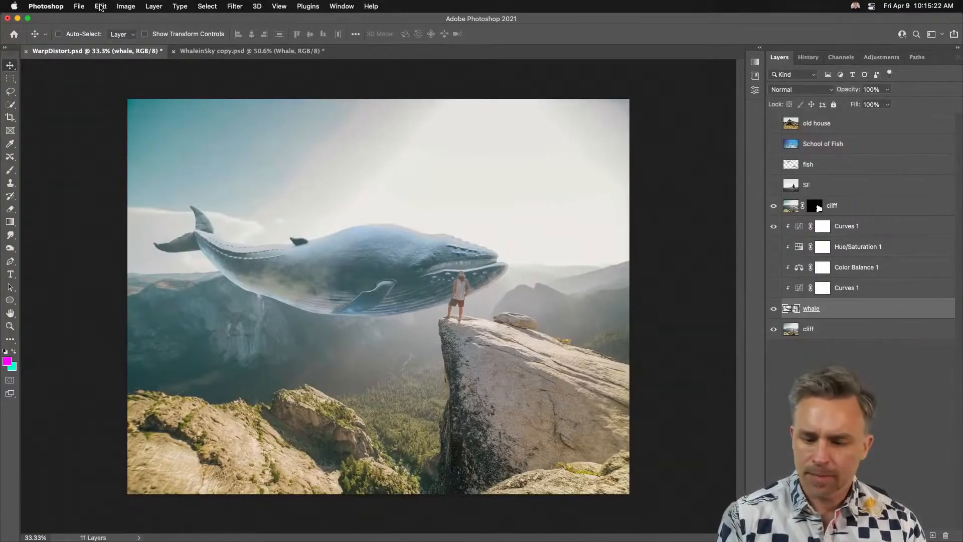
{"action": "left_click_drag", "start_coordinate": [329, 269], "coordinate": [321, 296]}
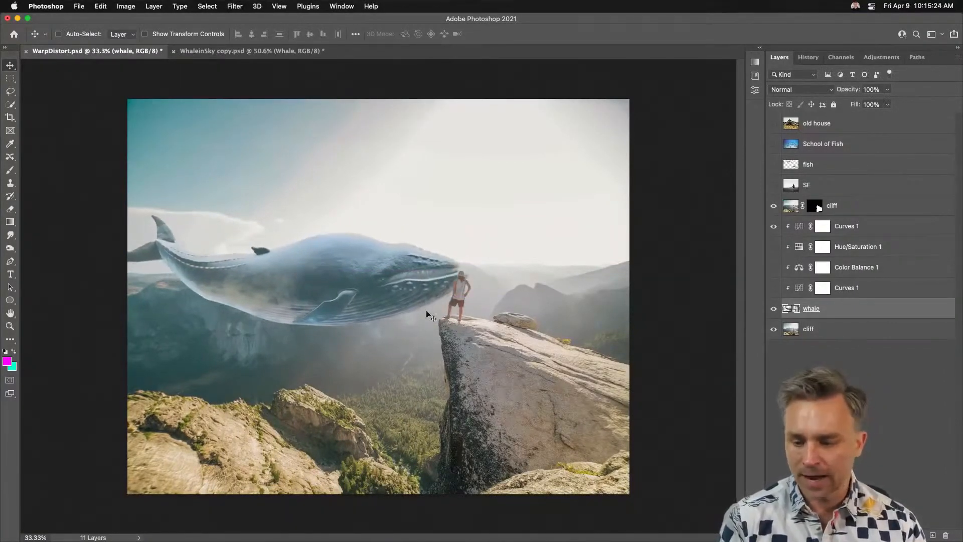
Duplicate the whale smart object layer beneath its clipped adjustments.
{"action": "left_click", "coordinate": [864, 227], "text": "shift"}
{"action": "left_click", "coordinate": [848, 314]}
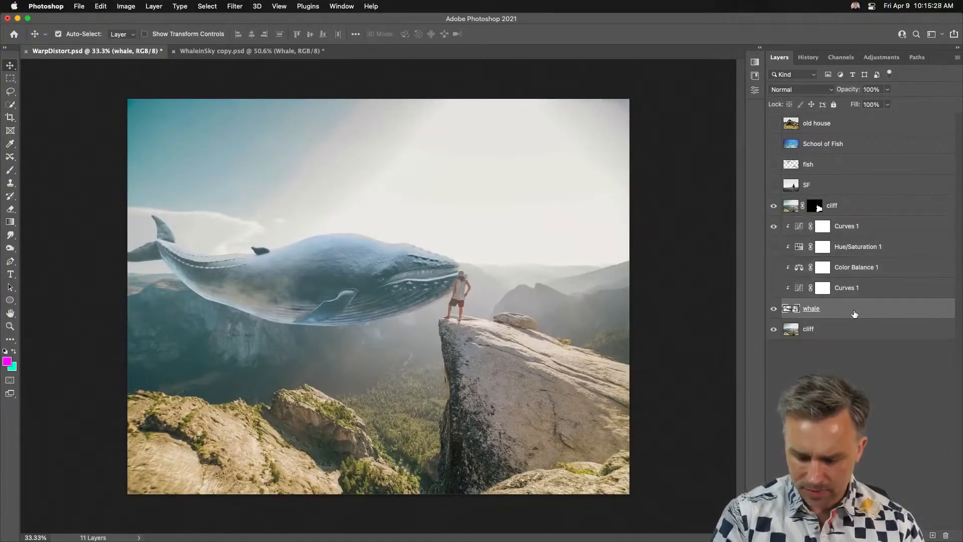
{"action": "key", "text": "super+j"}
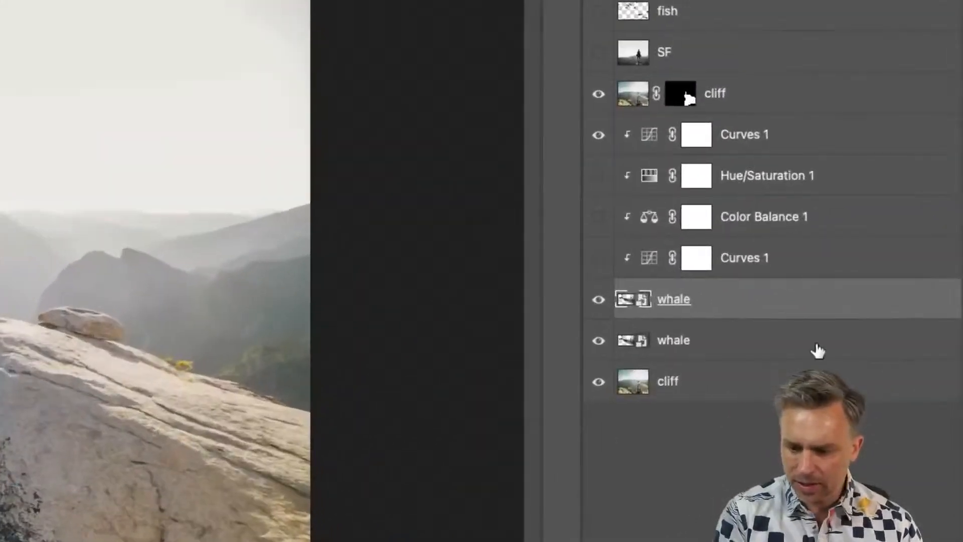
Group the two whale layers with their clipped adjustments into a group named "Whale of a time".
{"action": "left_click", "coordinate": [883, 331], "text": "shift"}
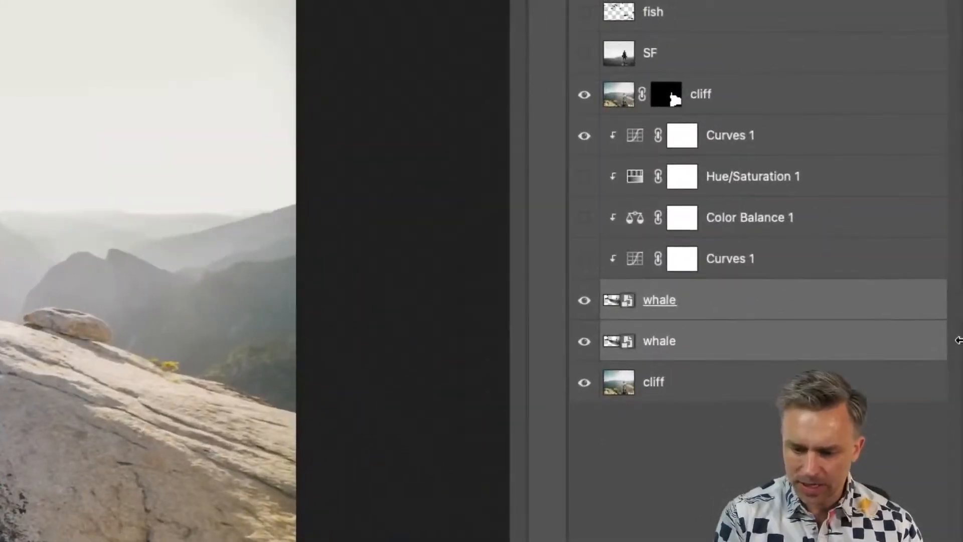
{"action": "right_click", "coordinate": [743, 292]}
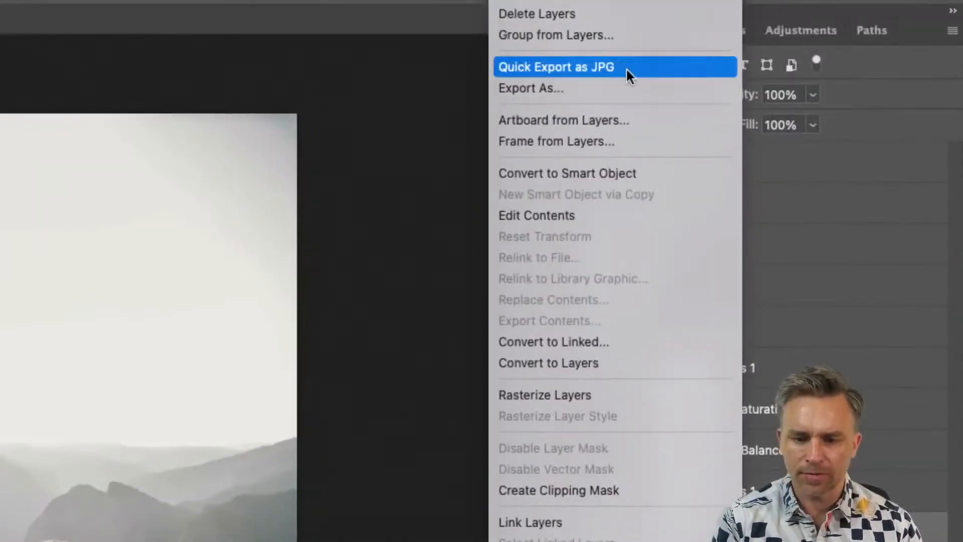
{"action": "left_click", "coordinate": [622, 35]}
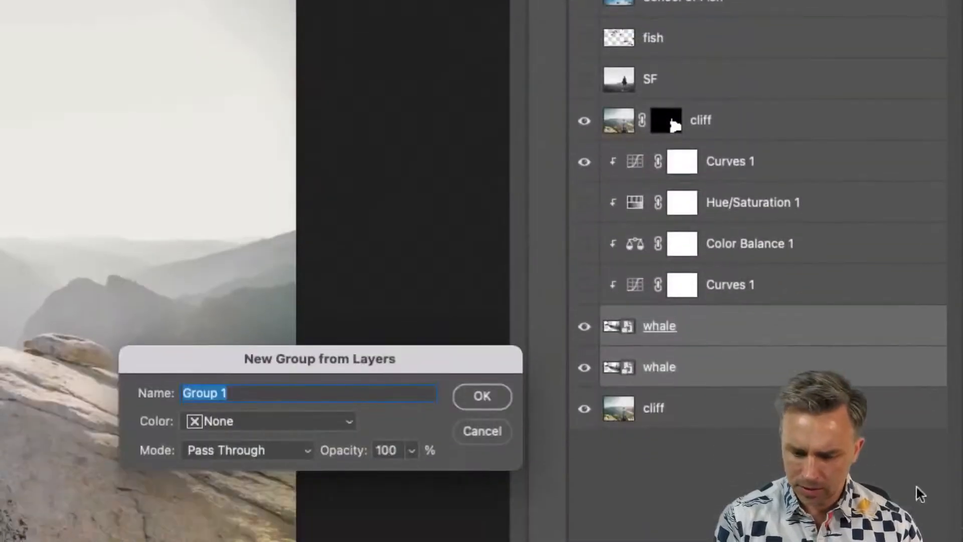
{"action": "type", "text": "W"}
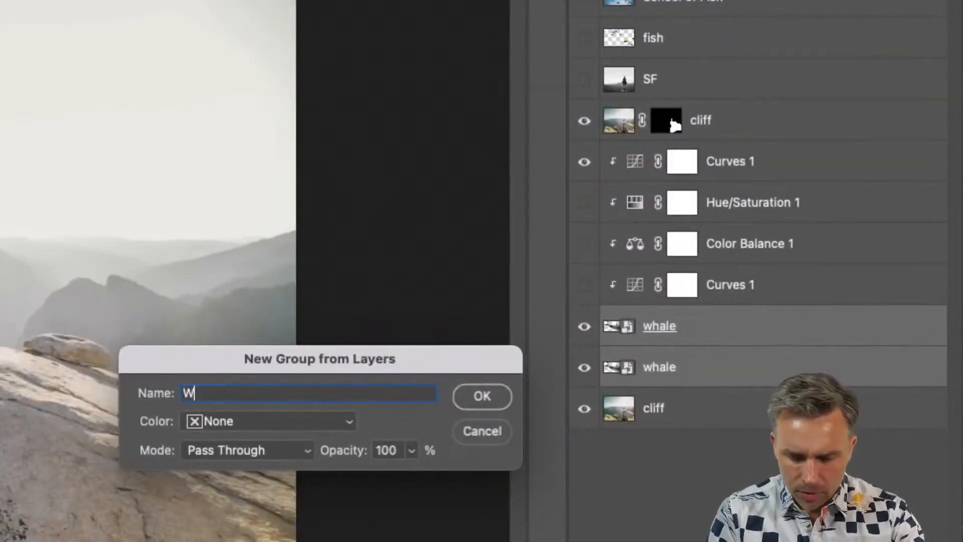
{"action": "type", "text": "hale of a time"}
{"action": "key", "text": "Return"}
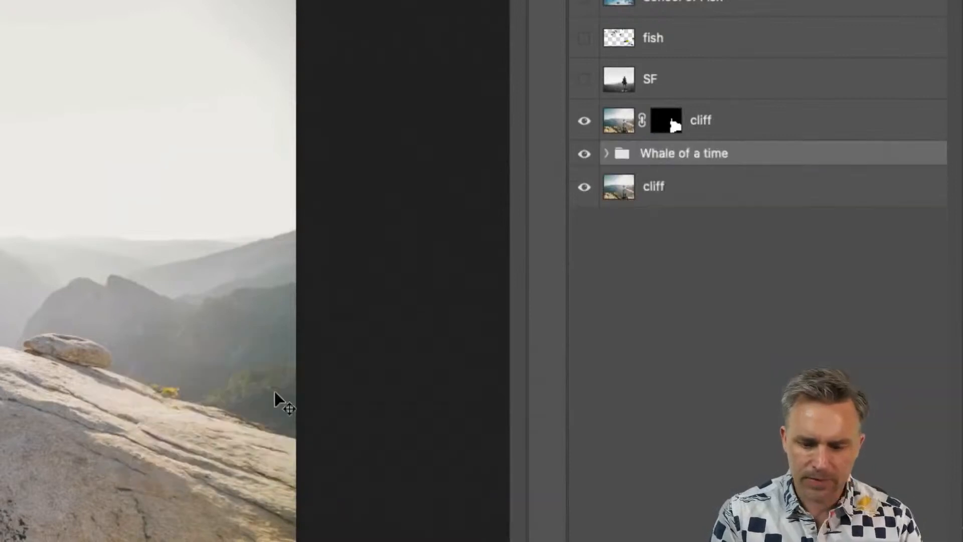
Expand the "Whale of a time" group and select its four clipped adjustment layers.
{"action": "left_click", "coordinate": [605, 154]}
{"action": "left_click", "coordinate": [700, 194]}
{"action": "left_click", "coordinate": [748, 311], "text": "shift"}
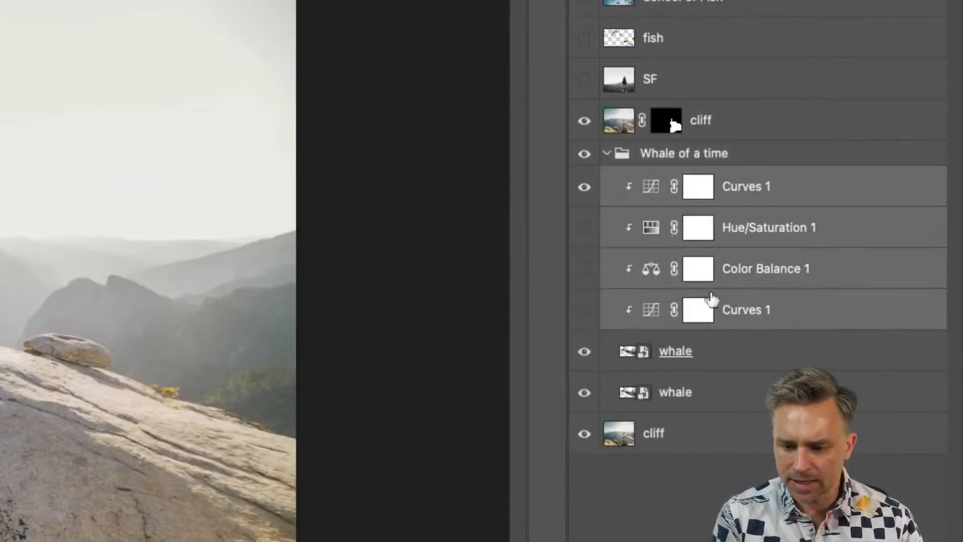
Try placing a copy of the topmost Curves adjustment between the two whale layers, and delete that copy.
{"action": "left_click", "coordinate": [711, 195]}
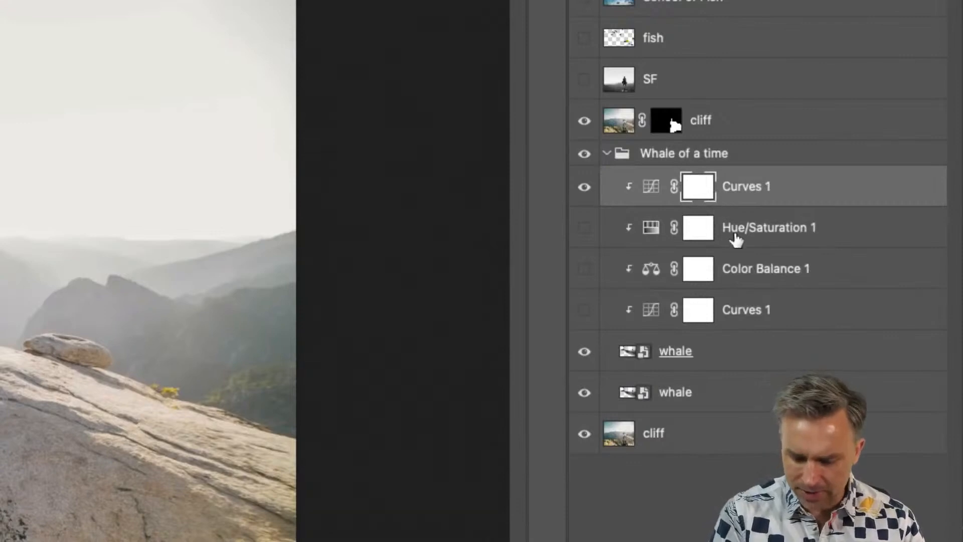
{"action": "key", "text": "super+j"}
{"action": "left_click_drag", "start_coordinate": [750, 194], "coordinate": [716, 413]}
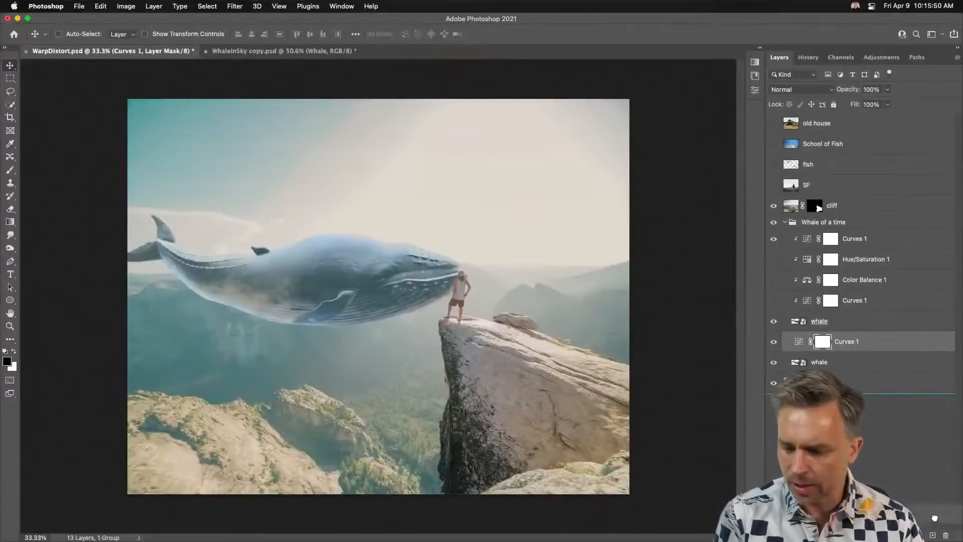
{"action": "left_click_drag", "start_coordinate": [935, 518], "coordinate": [946, 535]}
Move the topmost Curves adjustment above the group, clip it to the whole group, and rename the group "whale whale whale".
{"action": "left_click_drag", "start_coordinate": [853, 245], "coordinate": [863, 228]}
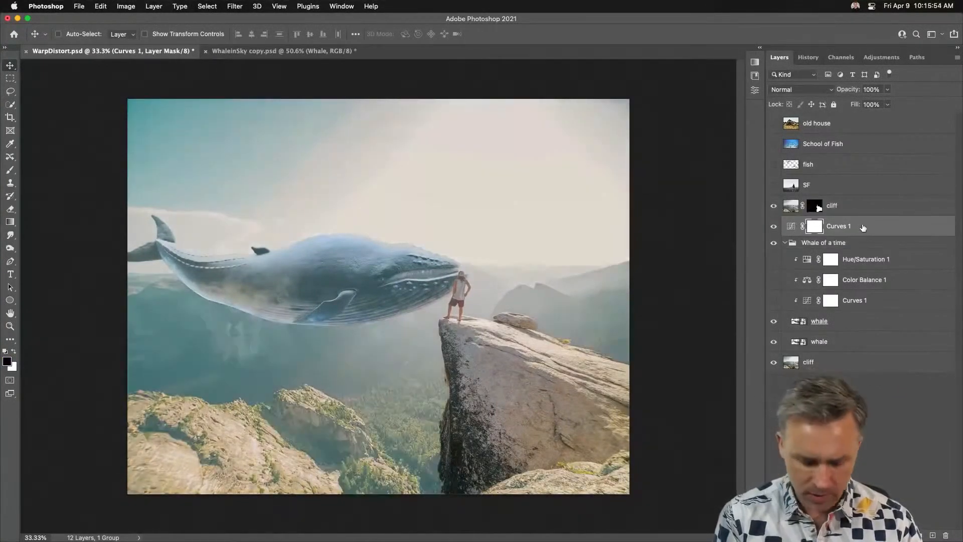
{"action": "left_click", "coordinate": [855, 234], "text": "alt"}
{"action": "double_click", "coordinate": [823, 243]}
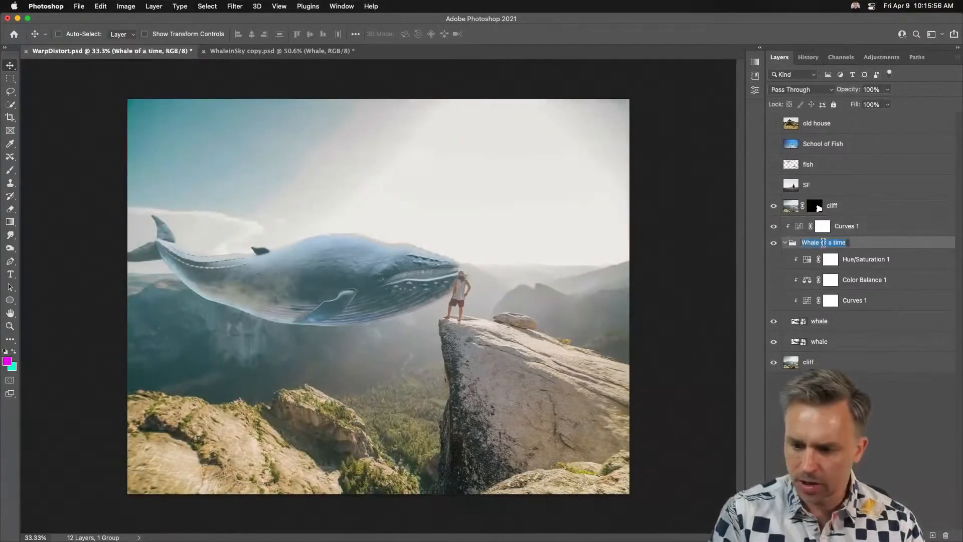
{"action": "type", "text": "whale whale whale"}
{"action": "key", "text": "Return"}
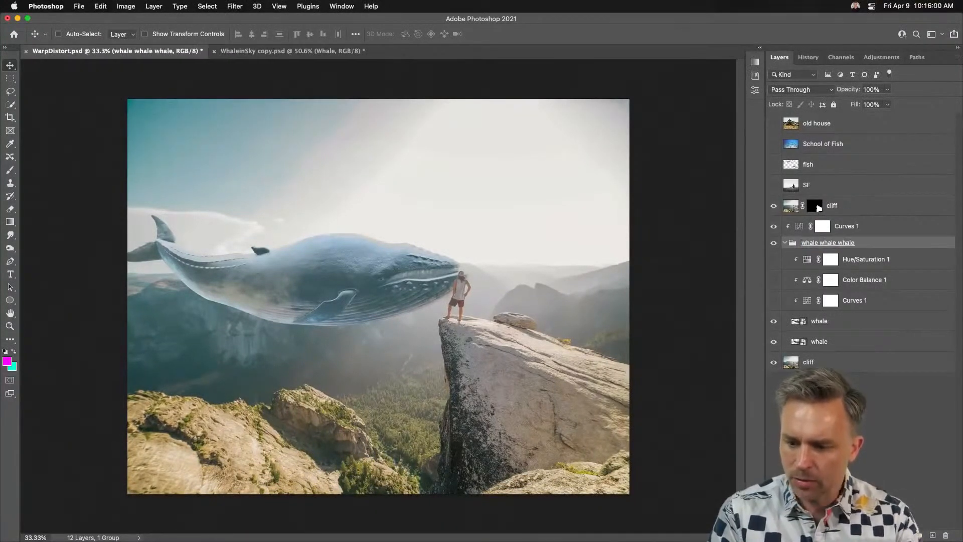
{"action": "left_click", "coordinate": [785, 243]}
{"action": "left_click", "coordinate": [785, 243]}
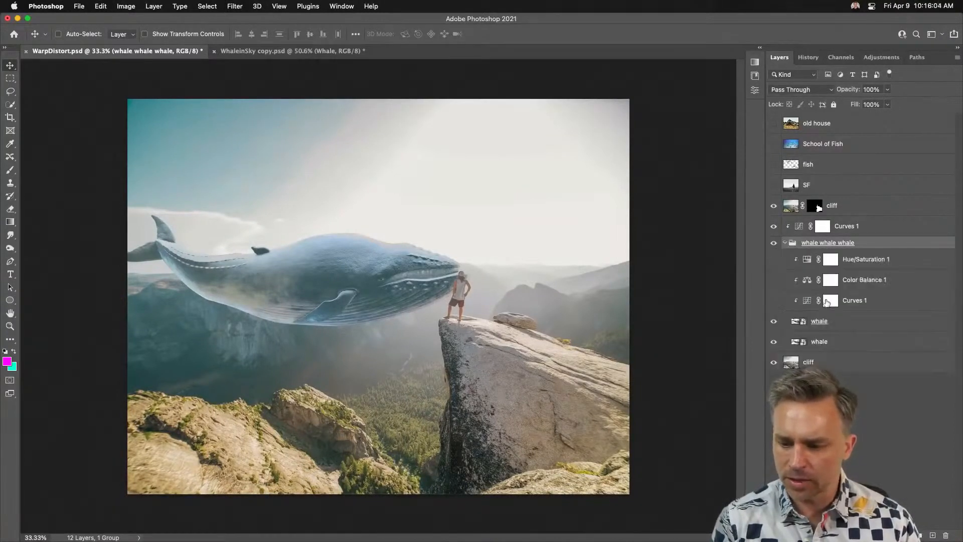
Move the lower whale layer's whale up and to the right, so it floats behind the first whale.
{"action": "left_click", "coordinate": [829, 326]}
{"action": "left_click", "coordinate": [802, 346]}
{"action": "left_click_drag", "start_coordinate": [228, 306], "coordinate": [337, 251]}
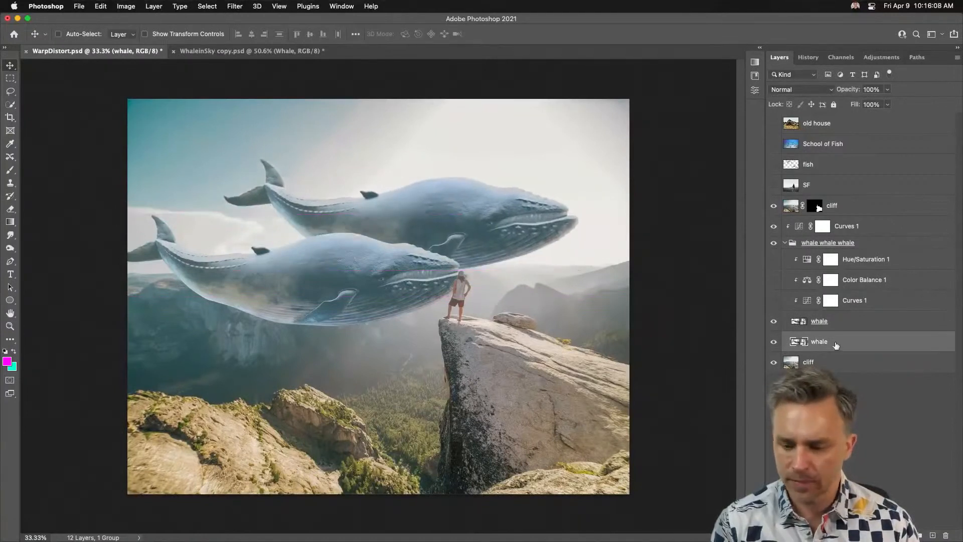
Try distorting the rear whale by pulling its lower-left corner inward, and undo that distortion.
{"action": "left_click", "coordinate": [101, 5]}
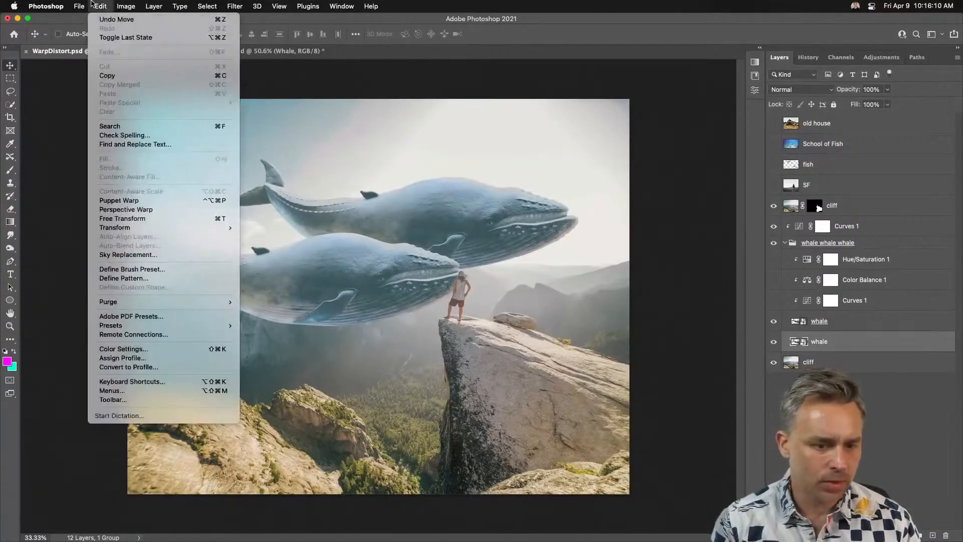
{"action": "mouse_move", "coordinate": [132, 227]}
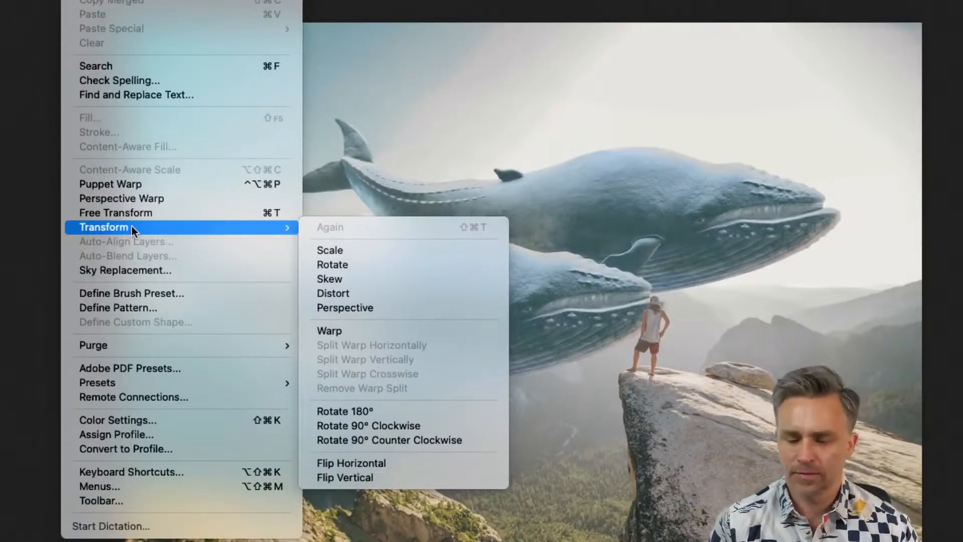
{"action": "left_click", "coordinate": [381, 291]}
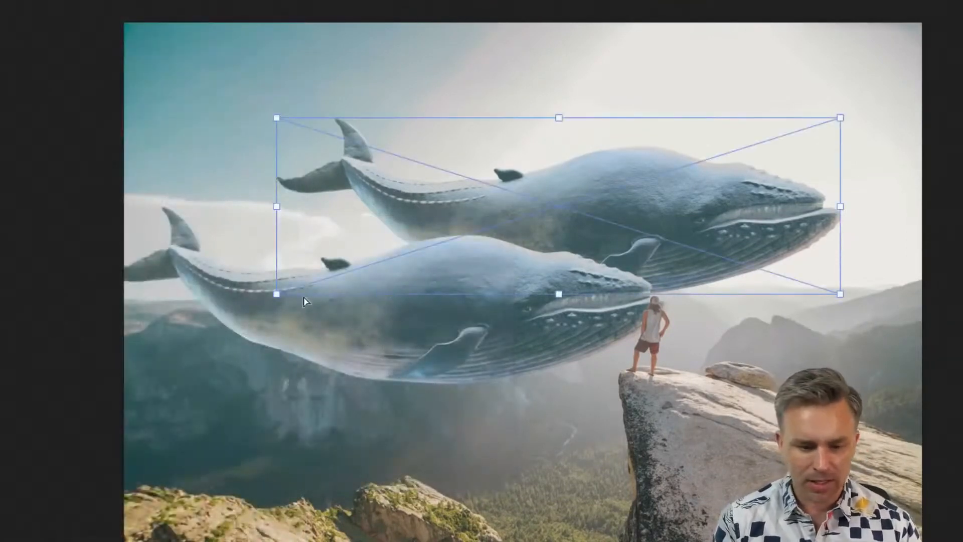
{"action": "left_click_drag", "start_coordinate": [277, 296], "coordinate": [377, 228]}
{"action": "key", "text": "super+z"}
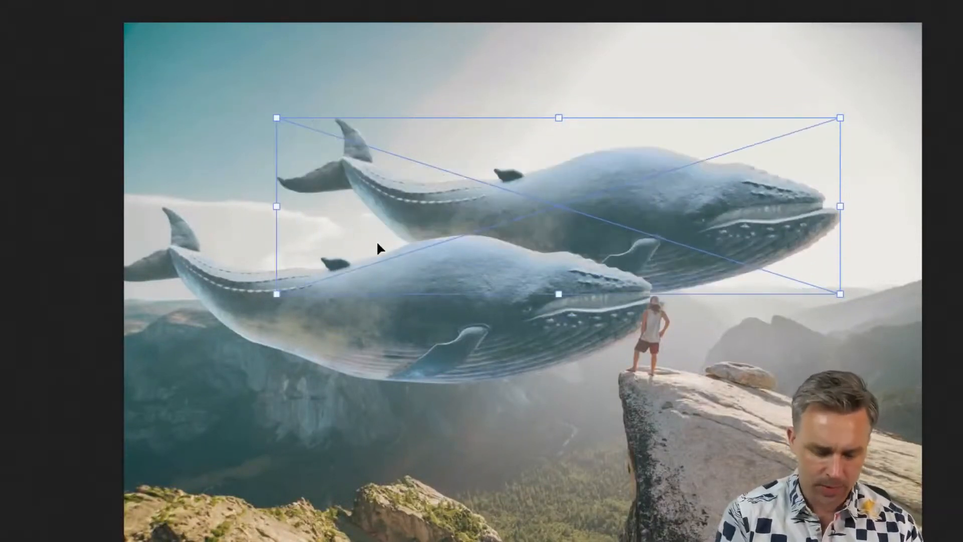
Try warping the rear whale by bulging its back and belly upward, and undo that warp.
{"action": "right_click", "coordinate": [444, 206]}
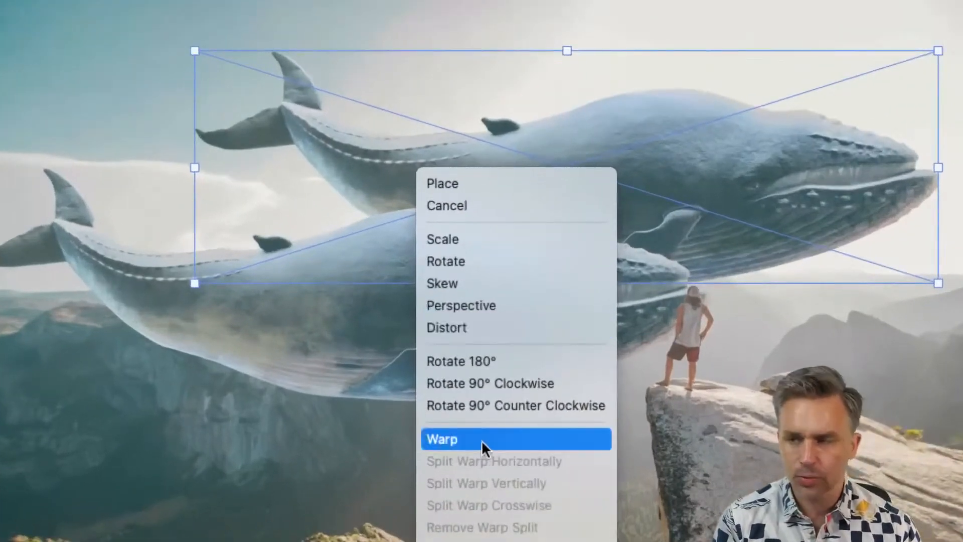
{"action": "left_click", "coordinate": [482, 440]}
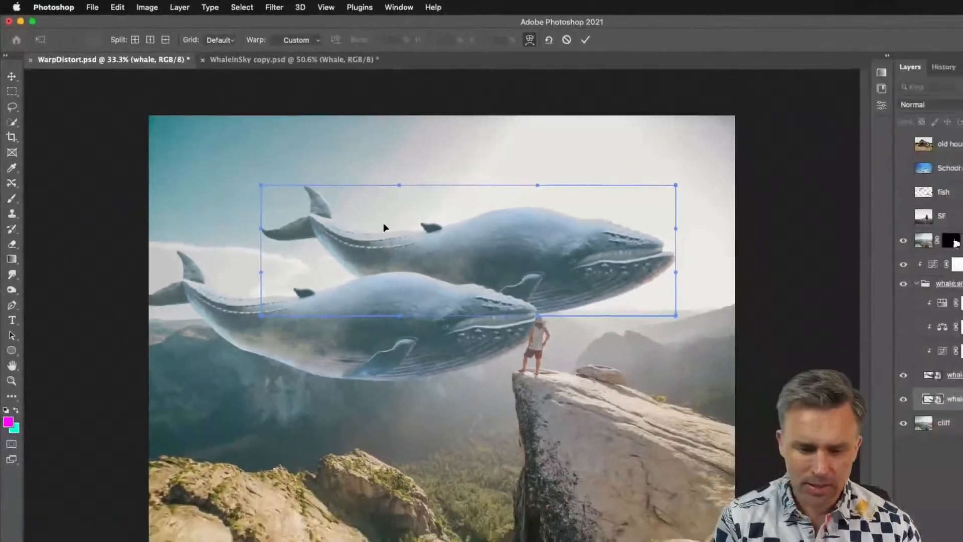
{"action": "left_click_drag", "start_coordinate": [394, 186], "coordinate": [394, 110]}
{"action": "left_click_drag", "start_coordinate": [396, 314], "coordinate": [404, 218]}
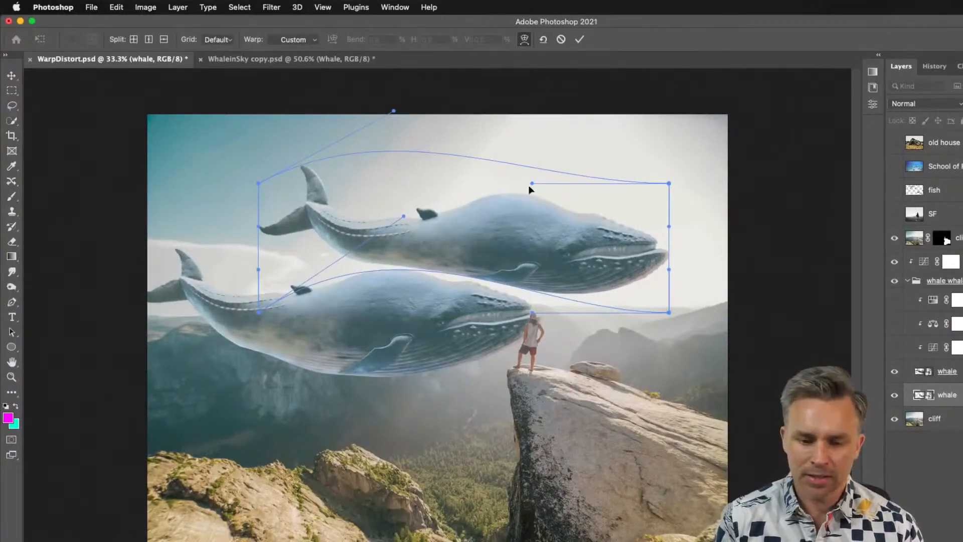
{"action": "left_click_drag", "start_coordinate": [532, 183], "coordinate": [534, 94]}
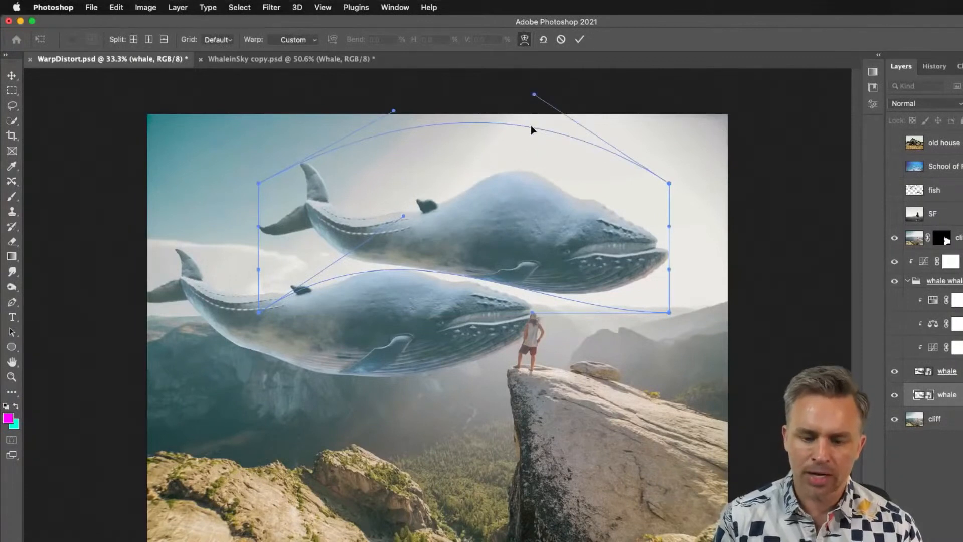
{"action": "key", "text": "Return"}
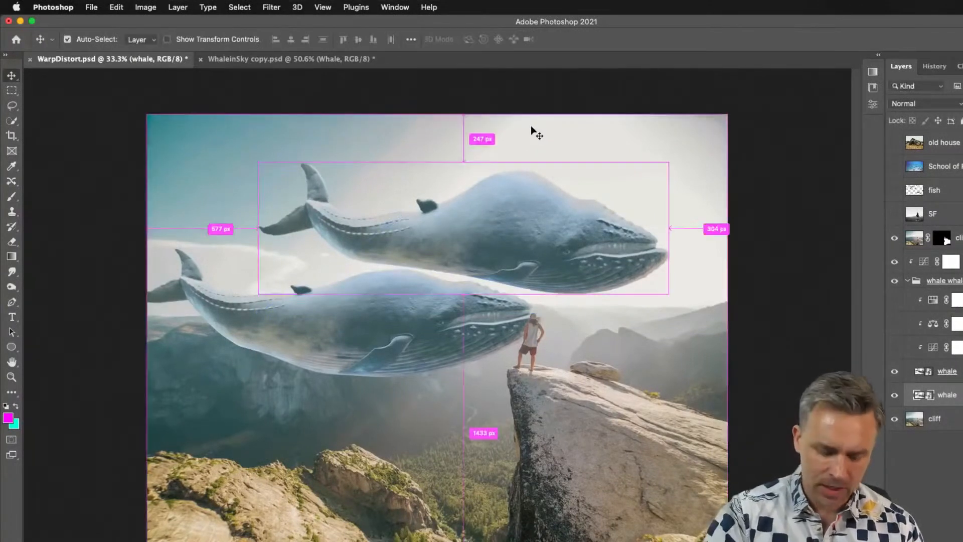
{"action": "key", "text": "super+z"}
Start a Puppet Warp on the rear whale with the mesh shown, and pin its mouth, mid-body, tail base and rear body.
{"action": "left_click", "coordinate": [116, 6]}
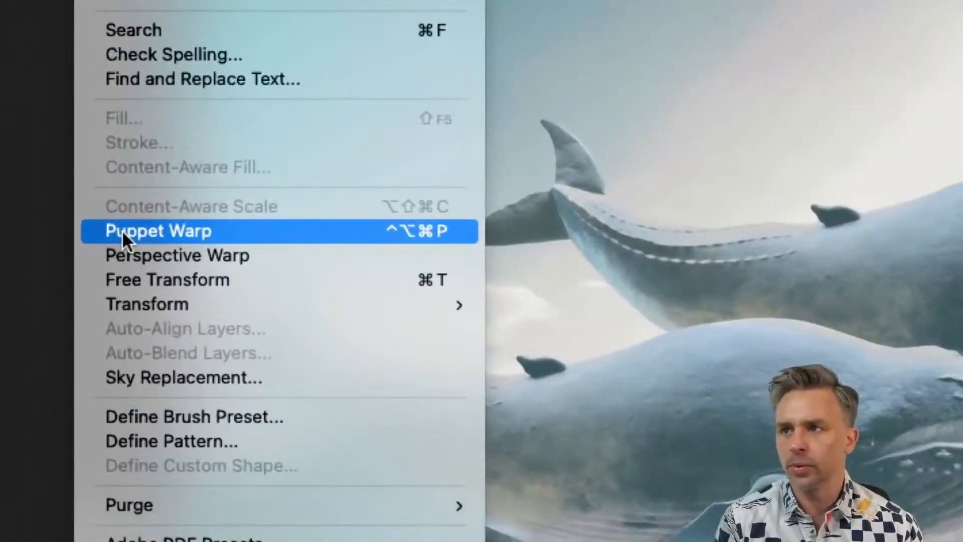
{"action": "left_click", "coordinate": [122, 229]}
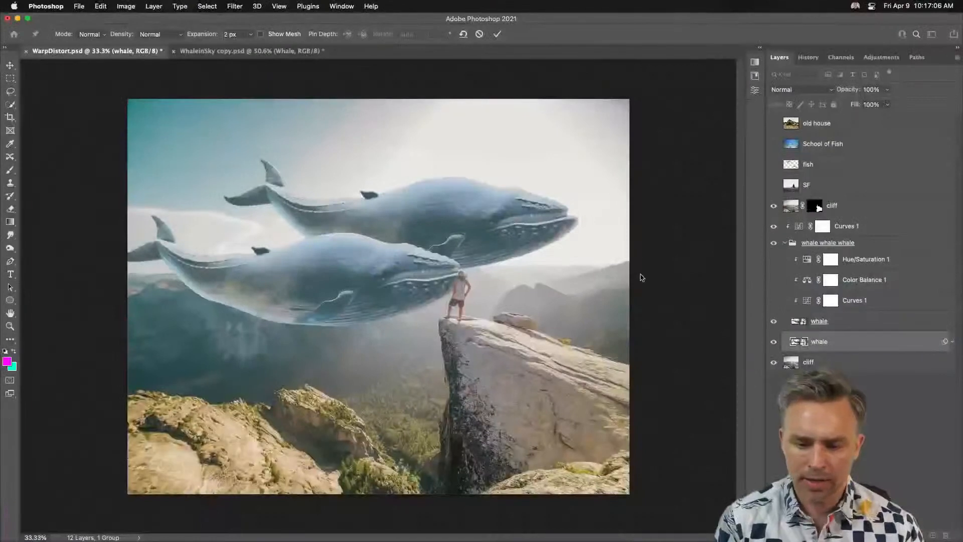
{"action": "left_click", "coordinate": [261, 35]}
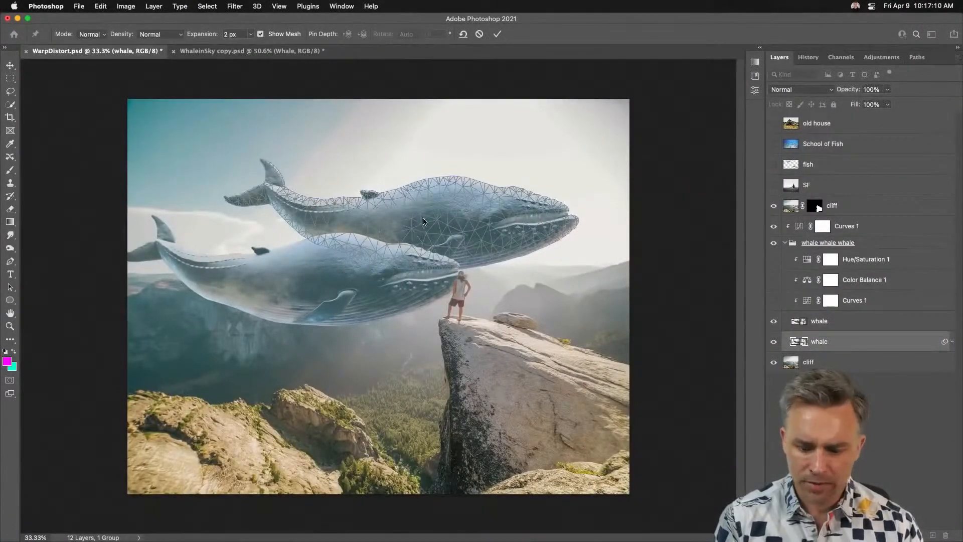
{"action": "key", "text": "super+plus"}
{"action": "left_click_drag", "start_coordinate": [394, 240], "coordinate": [374, 346]}
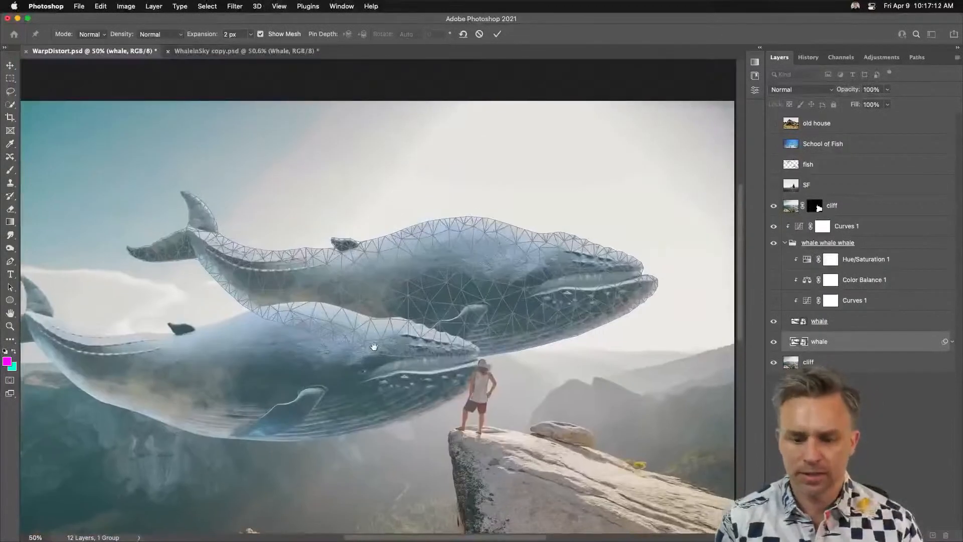
{"action": "left_click", "coordinate": [546, 288]}
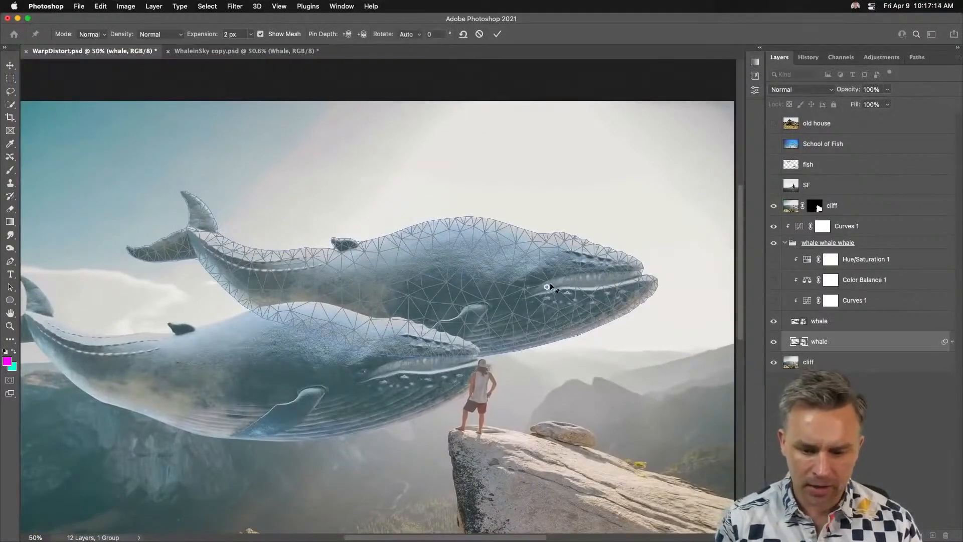
{"action": "left_click", "coordinate": [411, 293]}
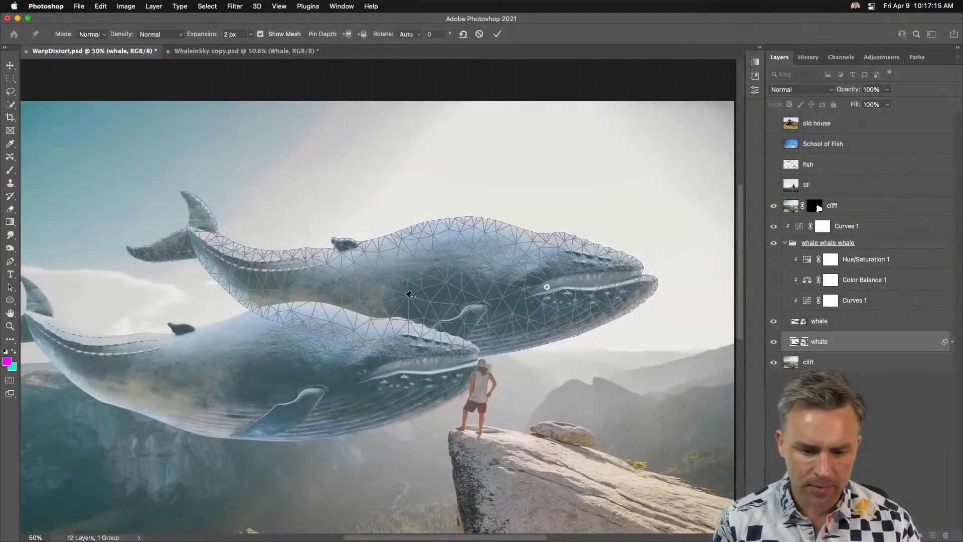
{"action": "left_click", "coordinate": [201, 245]}
{"action": "left_click", "coordinate": [316, 290]}
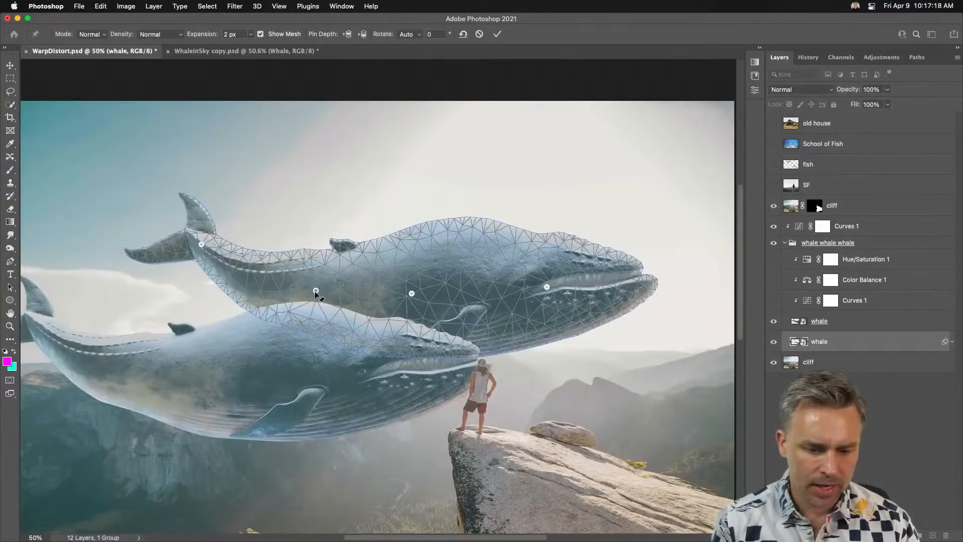
Arch the rear whale's body upward with the pins, lower its tail and head, pin the dorsal fin, and apply with the mesh hidden.
{"action": "left_click_drag", "start_coordinate": [411, 294], "coordinate": [419, 248]}
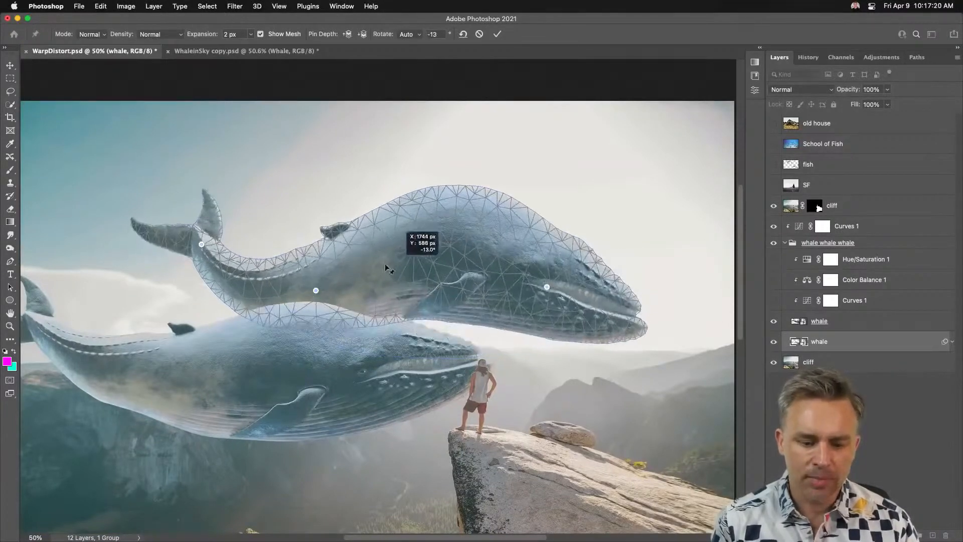
{"action": "left_click_drag", "start_coordinate": [316, 290], "coordinate": [332, 235]}
{"action": "left_click_drag", "start_coordinate": [201, 244], "coordinate": [208, 271]}
{"action": "left_click_drag", "start_coordinate": [547, 286], "coordinate": [536, 299]}
{"action": "left_click_drag", "start_coordinate": [350, 188], "coordinate": [352, 184]}
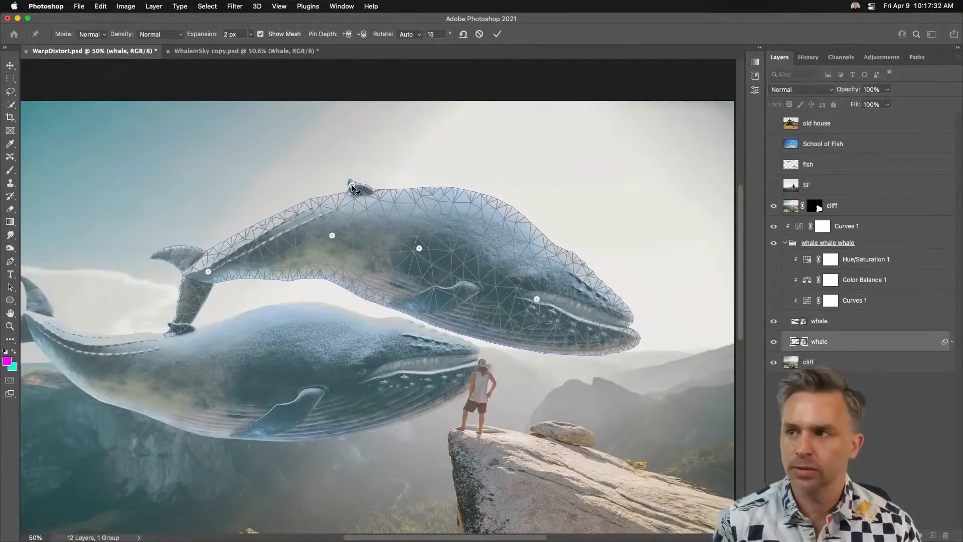
{"action": "left_click", "coordinate": [259, 34]}
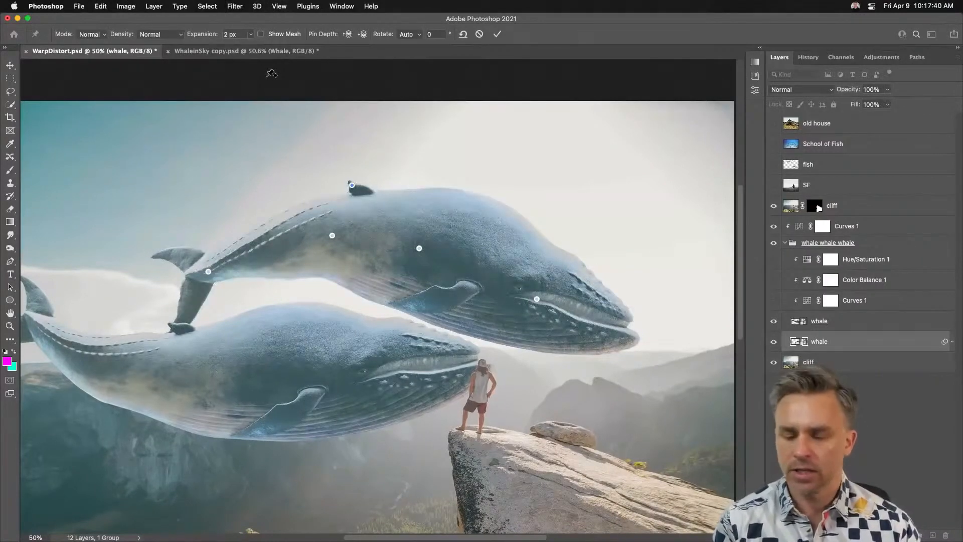
{"action": "key", "text": "Return"}
Move the rear whale down and to the right, and raise the front whale so it overlaps it.
{"action": "left_click_drag", "start_coordinate": [291, 120], "coordinate": [342, 233]}
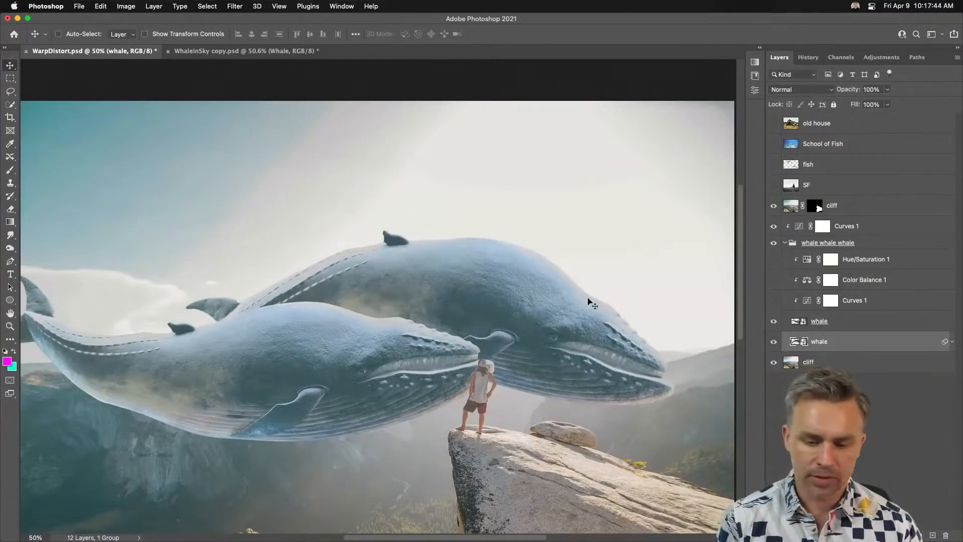
{"action": "left_click", "coordinate": [826, 323]}
{"action": "left_click_drag", "start_coordinate": [230, 341], "coordinate": [222, 291]}
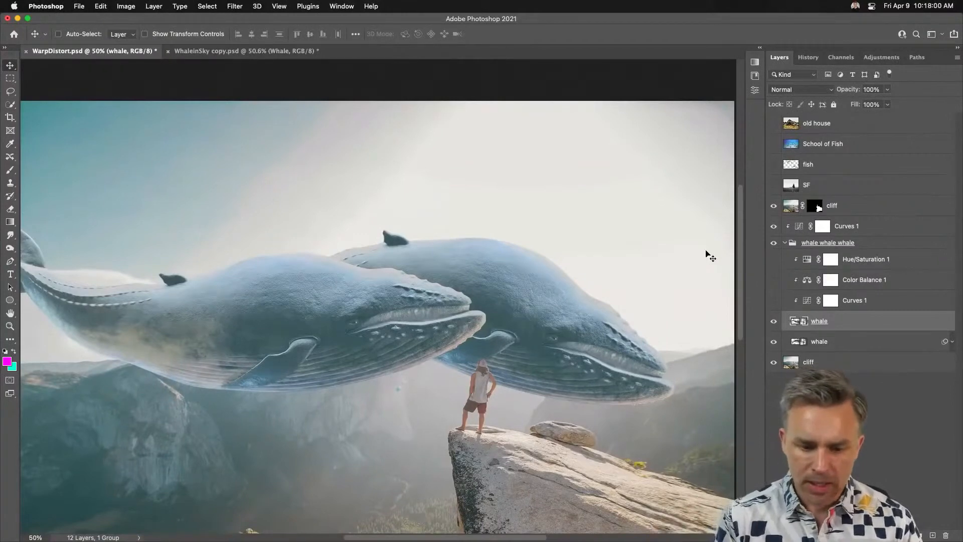
{"action": "left_click", "coordinate": [101, 6]}
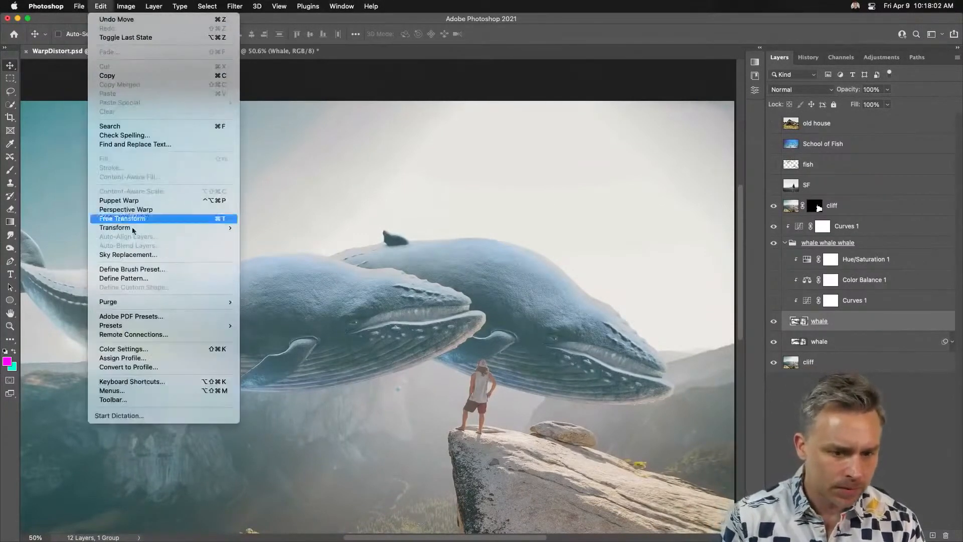
{"action": "mouse_move", "coordinate": [130, 229]}
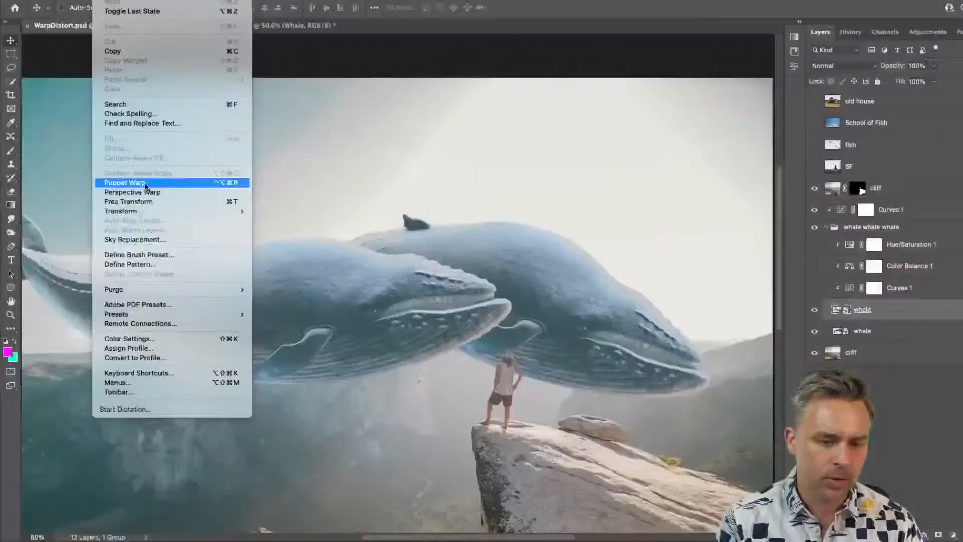
{"action": "left_click", "coordinate": [956, 253]}
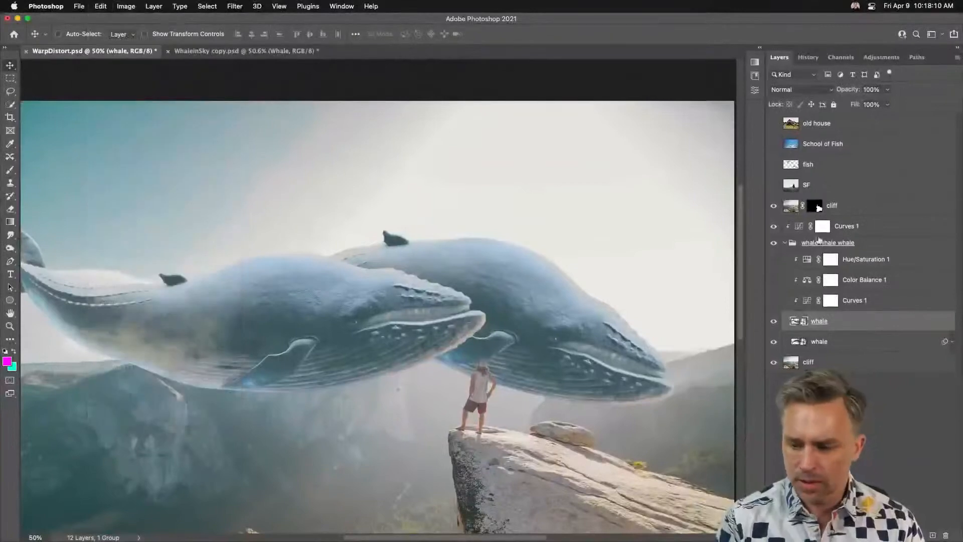
Show the old house layer, move its image up over the whales, and remove its background.
{"action": "left_click", "coordinate": [774, 124]}
{"action": "left_click", "coordinate": [816, 124]}
{"action": "left_click_drag", "start_coordinate": [384, 368], "coordinate": [394, 275]}
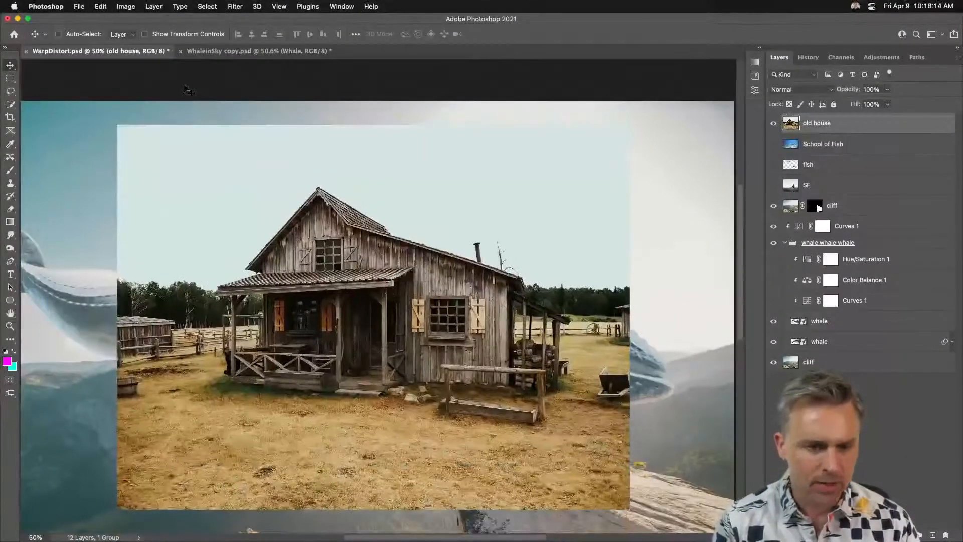
{"action": "left_click", "coordinate": [759, 52]}
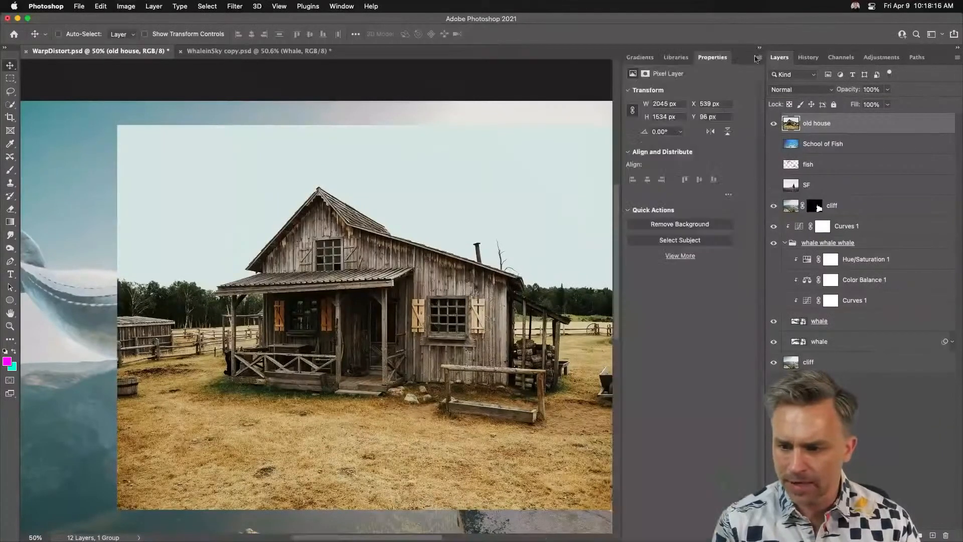
{"action": "left_click", "coordinate": [669, 224]}
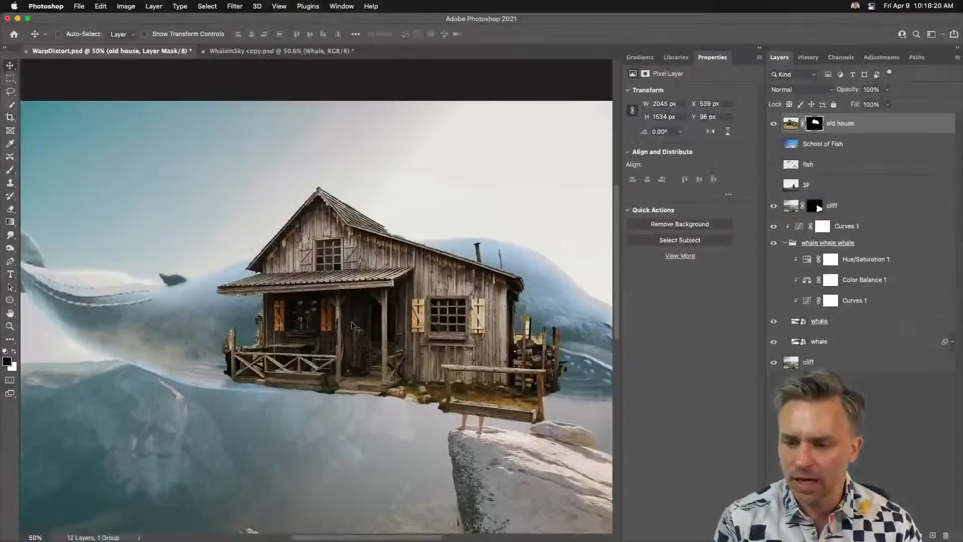
Move the old house layer to the top of the "whale whale whale" group and convert it to a smart object.
{"action": "left_click_drag", "start_coordinate": [848, 124], "coordinate": [857, 254]}
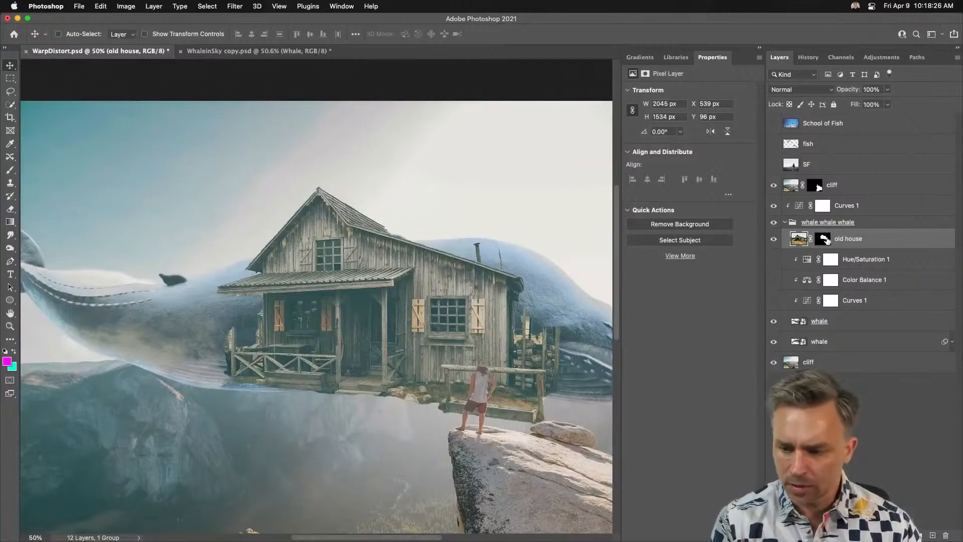
{"action": "key", "text": "super+shift+o"}
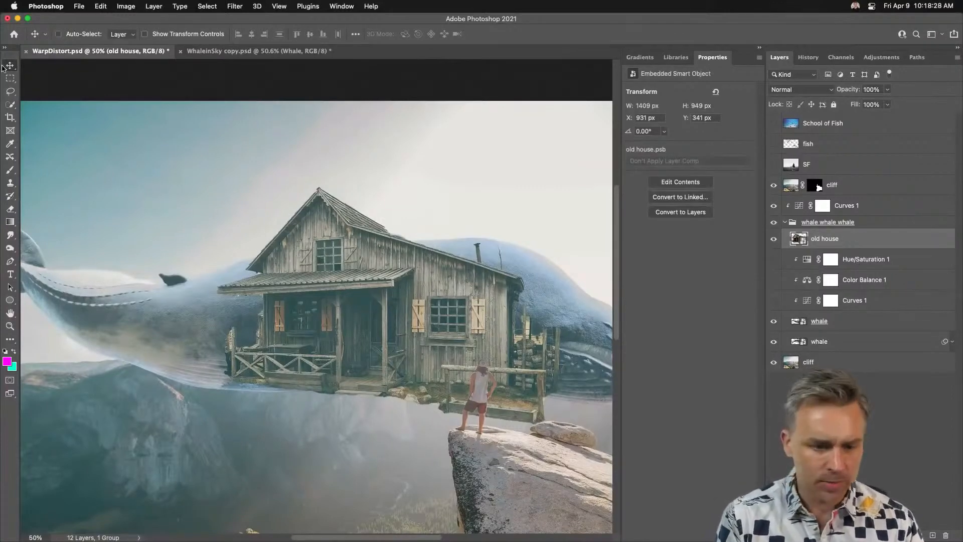
Scale the old house down to about 27% and place it on top of the front whale's back.
{"action": "left_click_drag", "start_coordinate": [342, 324], "coordinate": [280, 345]}
{"action": "key", "text": "super+plus"}
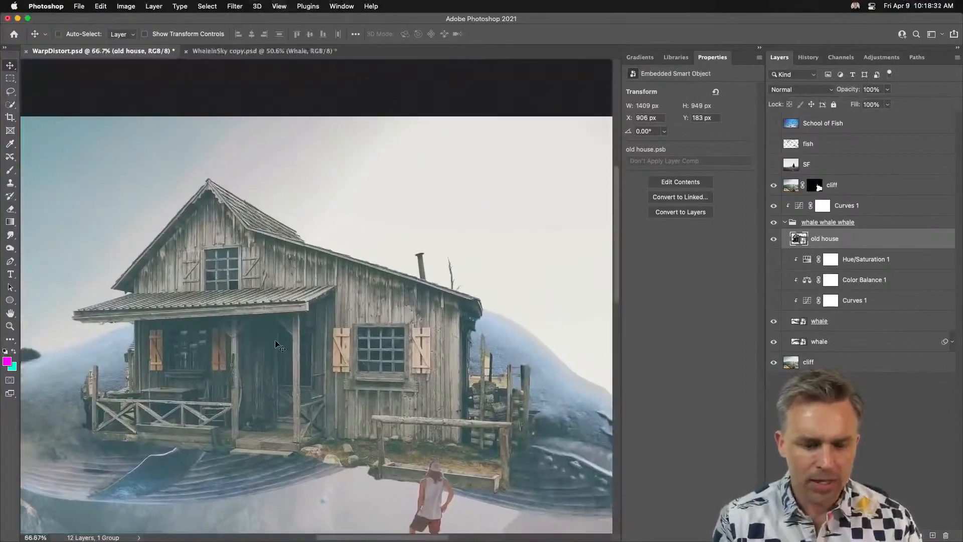
{"action": "key", "text": "super+t"}
{"action": "left_click_drag", "start_coordinate": [541, 178], "coordinate": [328, 321]}
{"action": "left_click_drag", "start_coordinate": [117, 463], "coordinate": [258, 312]}
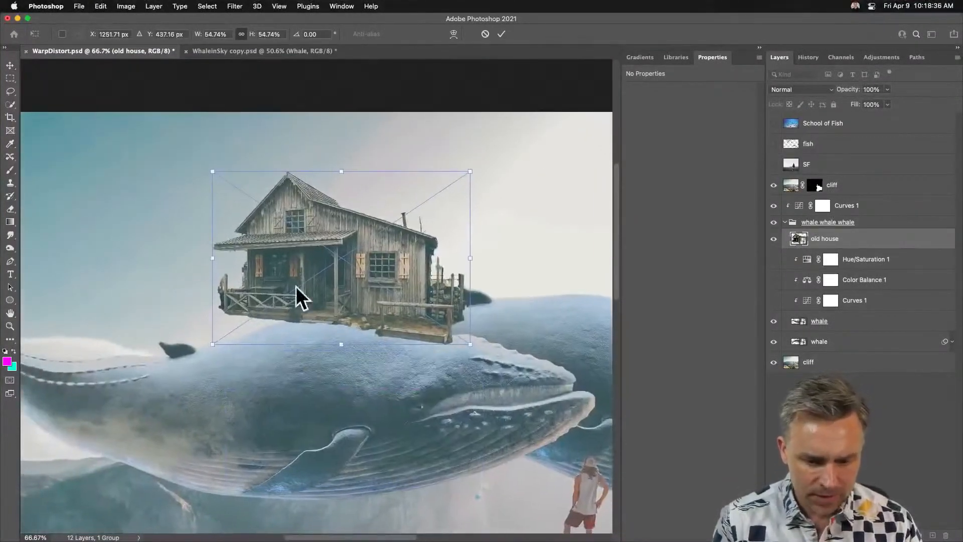
{"action": "left_click_drag", "start_coordinate": [294, 283], "coordinate": [293, 303]}
{"action": "left_click_drag", "start_coordinate": [209, 192], "coordinate": [262, 263]}
{"action": "key", "text": "super+plus"}
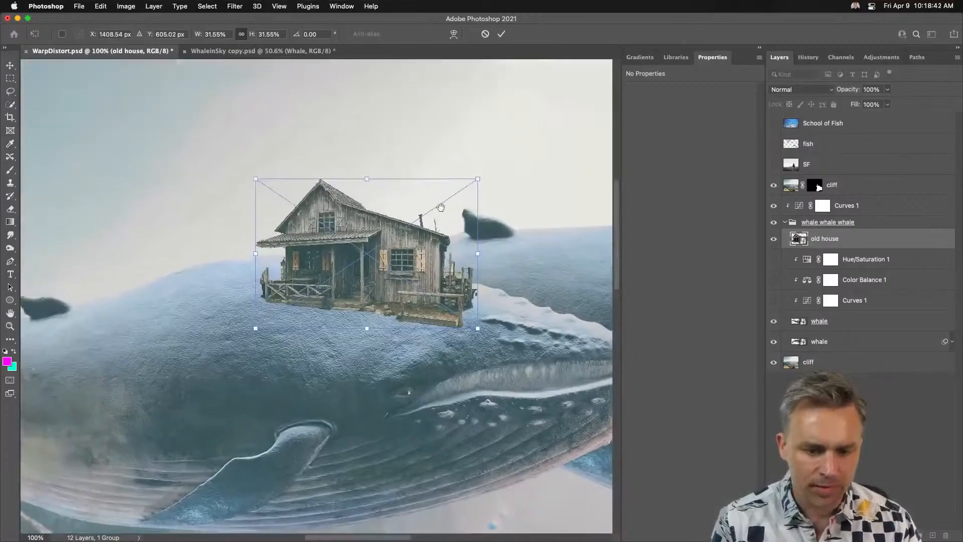
{"action": "left_click_drag", "start_coordinate": [474, 186], "coordinate": [448, 206]}
{"action": "left_click_drag", "start_coordinate": [305, 260], "coordinate": [241, 225]}
{"action": "key", "text": "Return"}
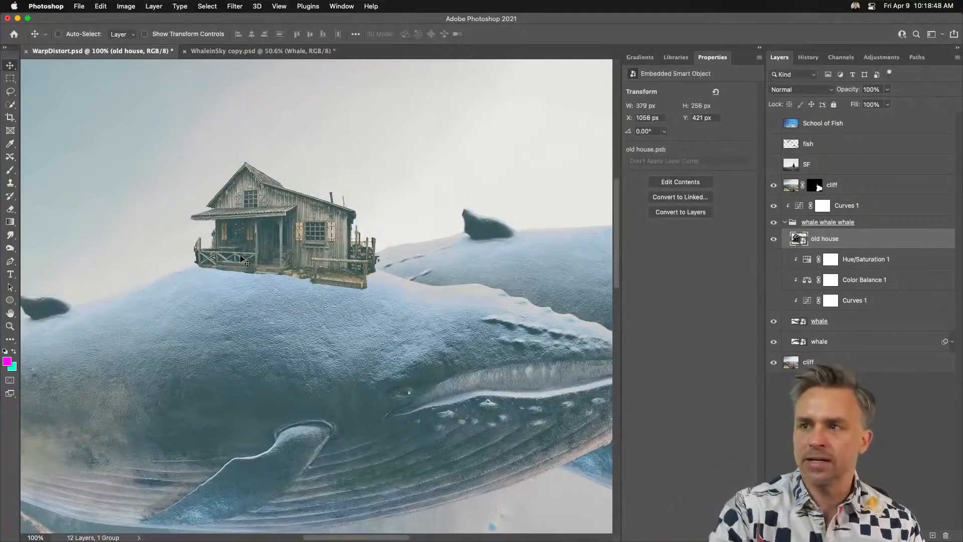
Warp the old house by pulling its upper-left corner outward, its lower-left corner down and its right side up, following the whale's back.
{"action": "key", "text": "super+t"}
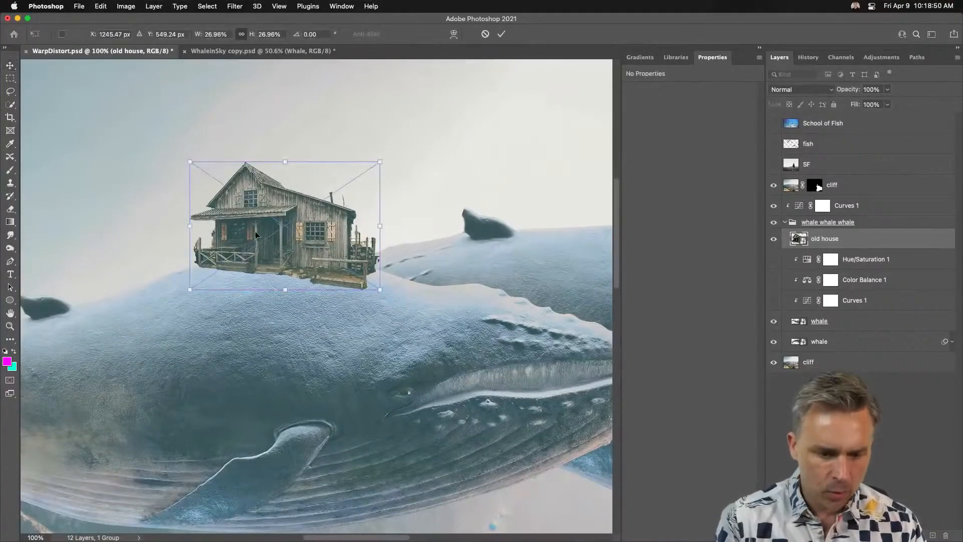
{"action": "right_click", "coordinate": [249, 227]}
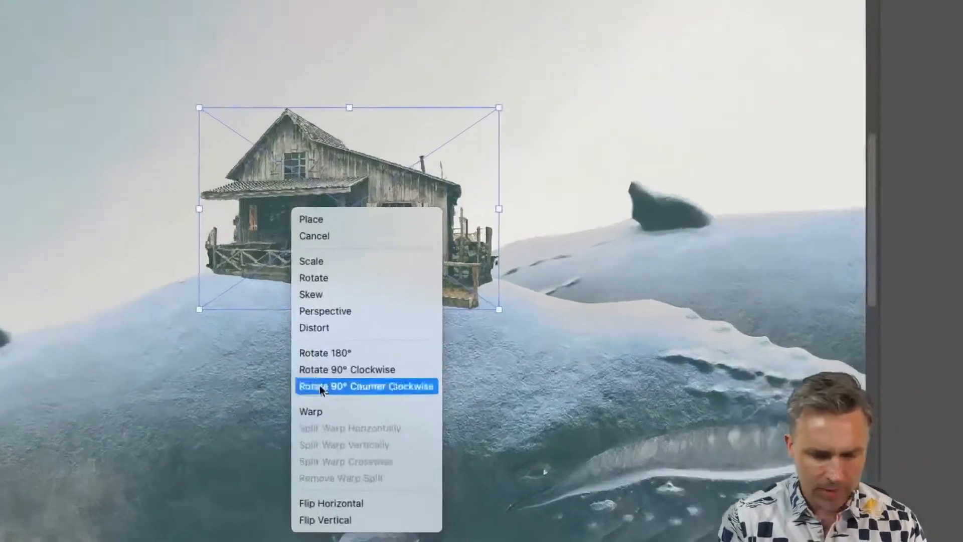
{"action": "left_click", "coordinate": [333, 412]}
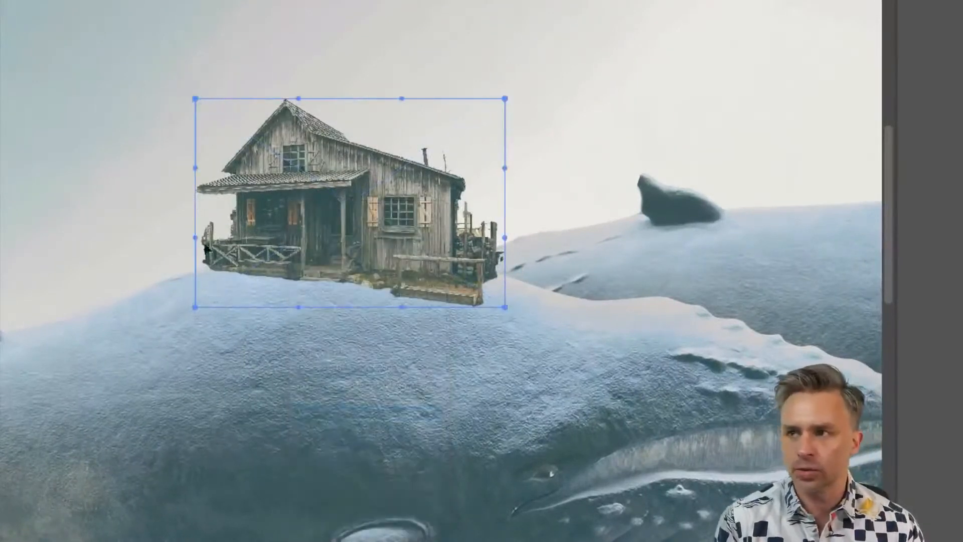
{"action": "left_click_drag", "start_coordinate": [195, 307], "coordinate": [194, 321]}
{"action": "left_click_drag", "start_coordinate": [195, 98], "coordinate": [162, 99]}
{"action": "mouse_move", "coordinate": [195, 218]}
{"action": "left_mouse_down"}
{"action": "mouse_move", "coordinate": [178, 213]}
{"action": "mouse_move", "coordinate": [188, 210]}
{"action": "left_mouse_up"}
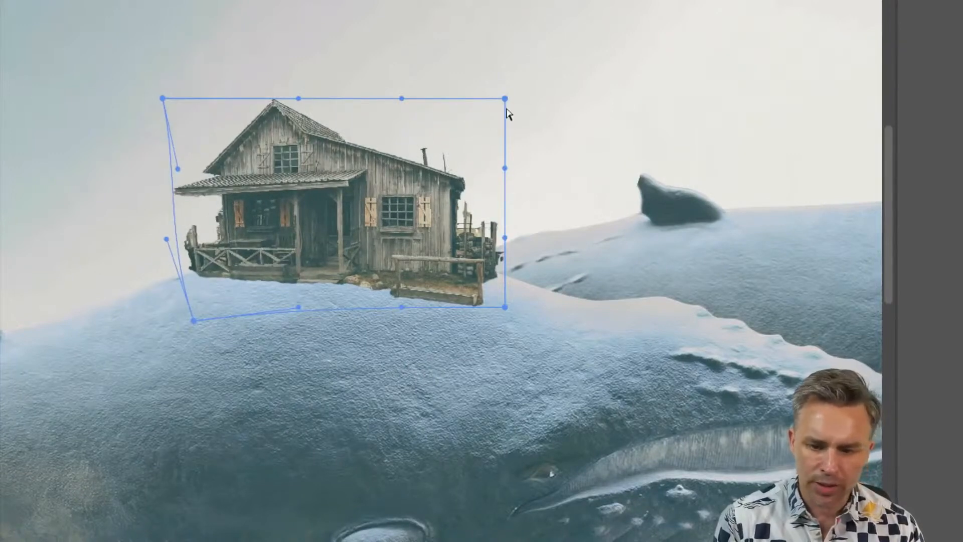
{"action": "mouse_move", "coordinate": [504, 98]}
{"action": "left_mouse_down"}
{"action": "mouse_move", "coordinate": [490, 80]}
{"action": "mouse_move", "coordinate": [497, 87]}
{"action": "left_mouse_up"}
{"action": "left_click_drag", "start_coordinate": [408, 163], "coordinate": [405, 137]}
{"action": "mouse_move", "coordinate": [440, 260]}
{"action": "left_mouse_down"}
{"action": "mouse_move", "coordinate": [432, 239]}
{"action": "mouse_move", "coordinate": [437, 246]}
{"action": "left_mouse_up"}
{"action": "left_click_drag", "start_coordinate": [161, 98], "coordinate": [147, 96]}
{"action": "key", "text": "Return"}
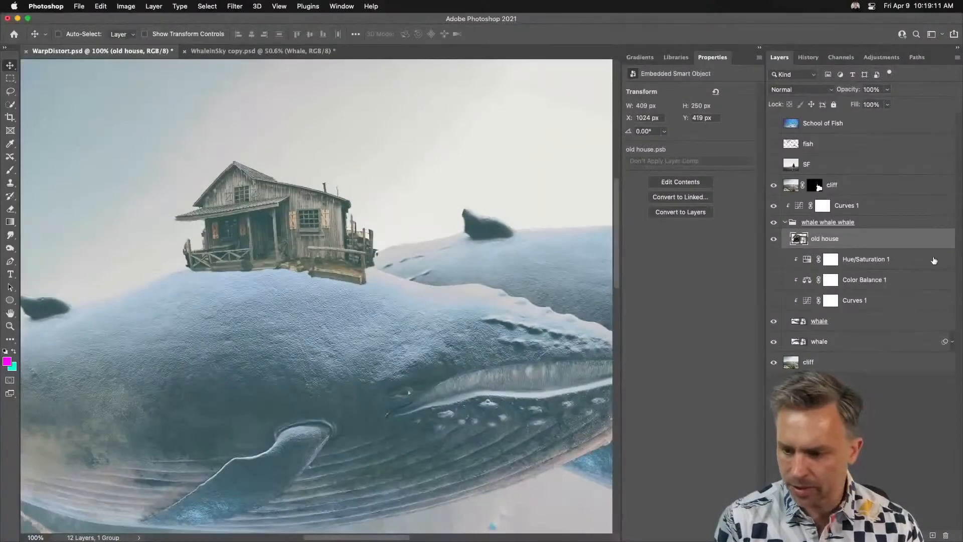
Add an empty layer directly above the Hue/Saturation 1 adjustment, beneath the old house, and switch to the Brush tool.
{"action": "left_click", "coordinate": [910, 261]}
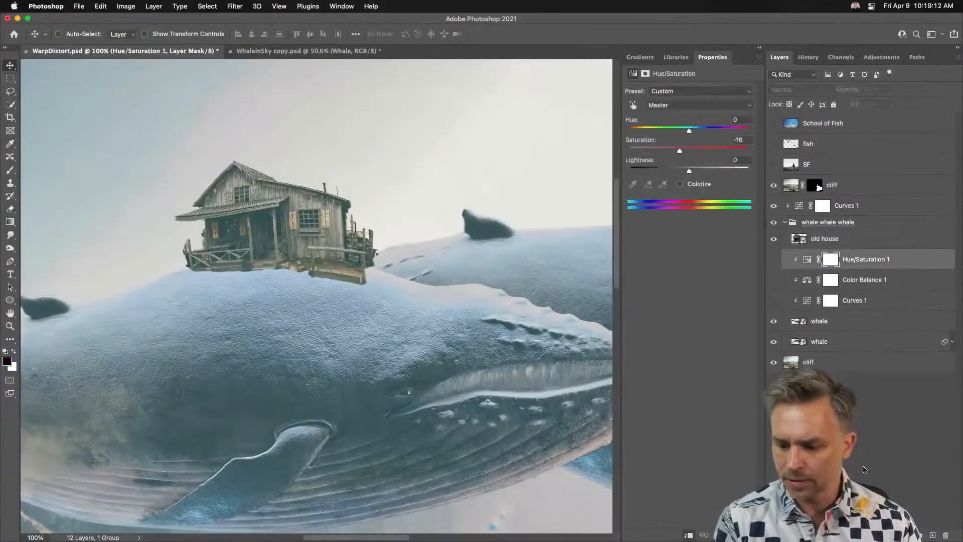
{"action": "left_click", "coordinate": [931, 536]}
{"action": "key", "text": "b"}
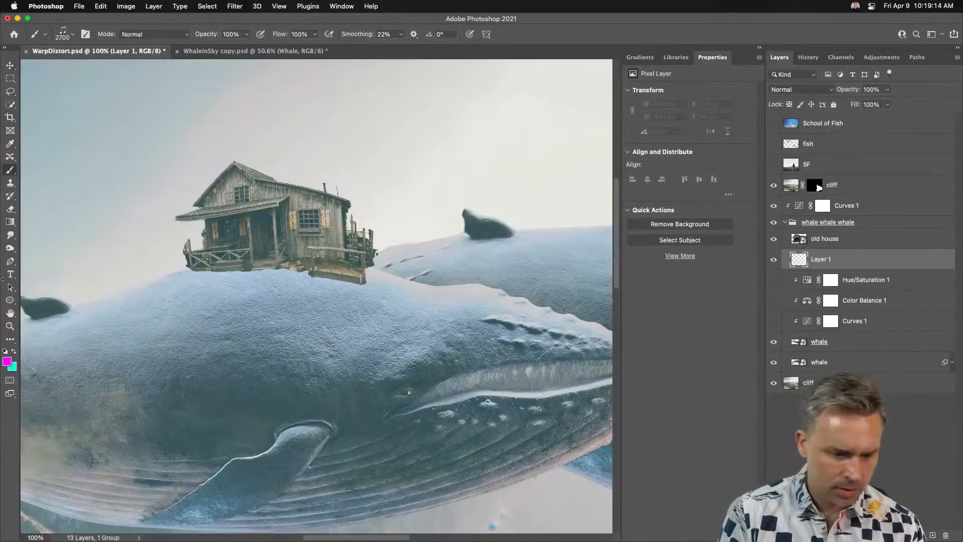
Set the foreground colour to the dark teal 375151 by sampling the shaded porch of the old house.
{"action": "left_click", "coordinate": [5, 351]}
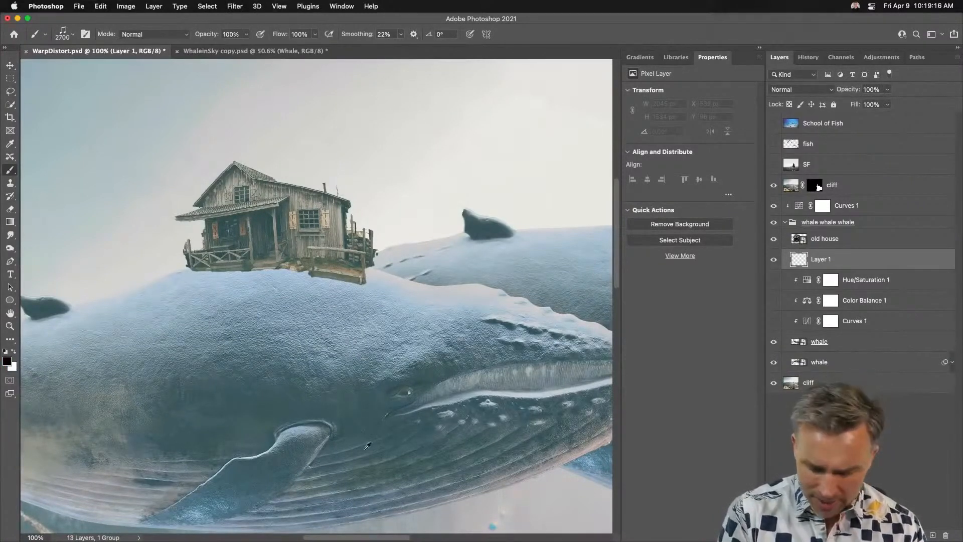
{"action": "key", "text": "i"}
{"action": "left_click", "coordinate": [371, 437]}
{"action": "left_click", "coordinate": [7, 361]}
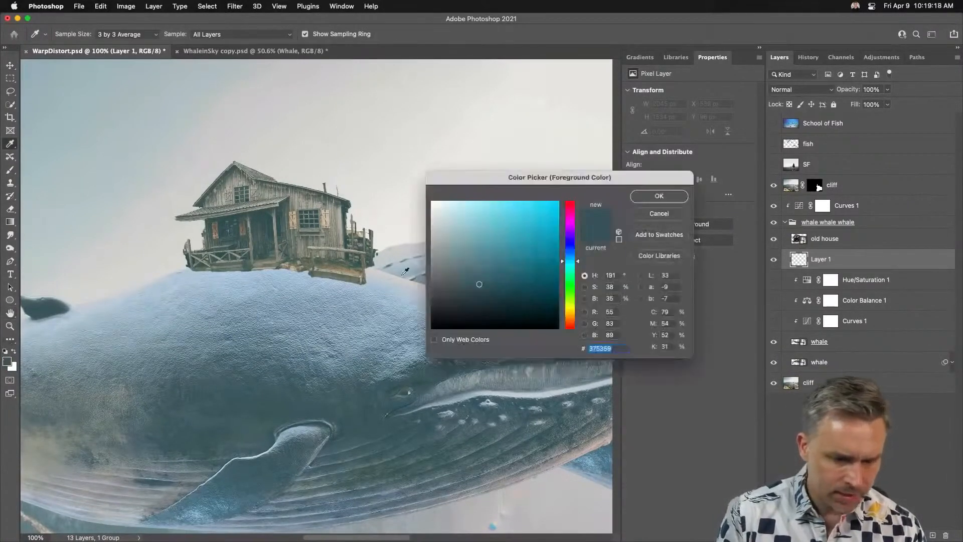
{"action": "left_click", "coordinate": [274, 225]}
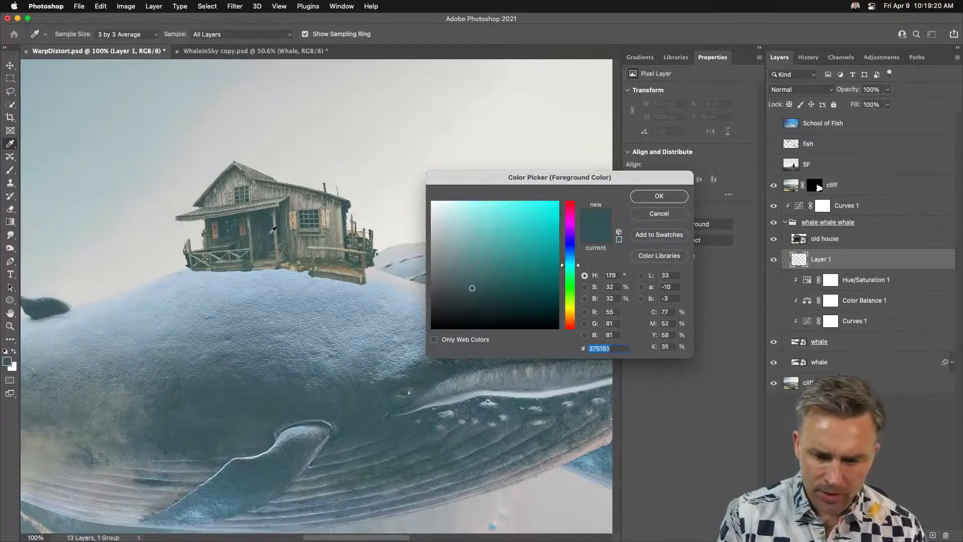
{"action": "key", "text": "Return"}
{"action": "key", "text": "bracketright"}
{"action": "key", "text": "bracketright"}
{"action": "key", "text": "bracketright"}
{"action": "key", "text": "bracketright"}
{"action": "key", "text": "bracketright"}
{"action": "key", "text": "bracketright"}
{"action": "key", "text": "bracketright"}
{"action": "key", "text": "bracketright"}
{"action": "key", "text": "bracketright"}
{"action": "key", "text": "bracketright"}
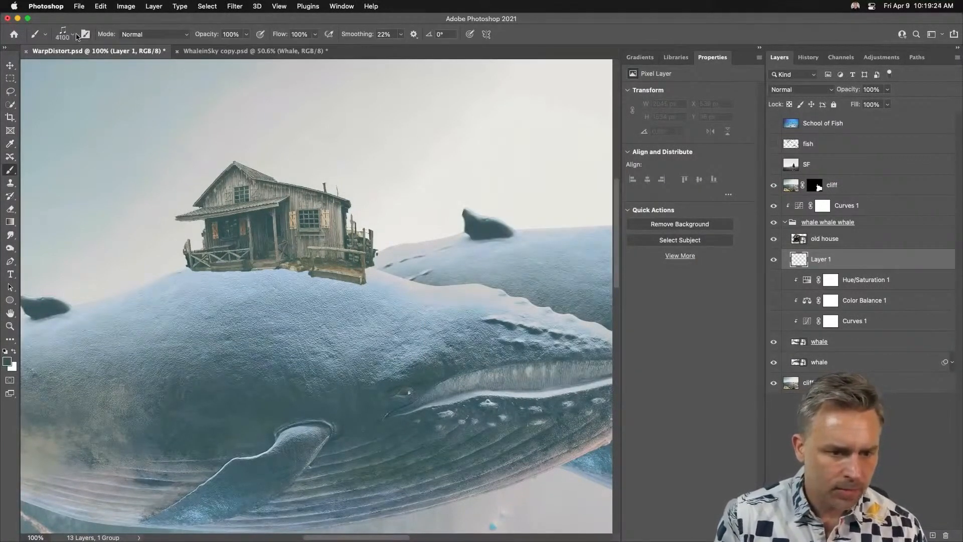
Reset the Brush tool, enlarge its tip to about 90 px, and paint a shadow stroke along the base of the old house.
{"action": "right_click", "coordinate": [35, 34]}
{"action": "left_click", "coordinate": [50, 37]}
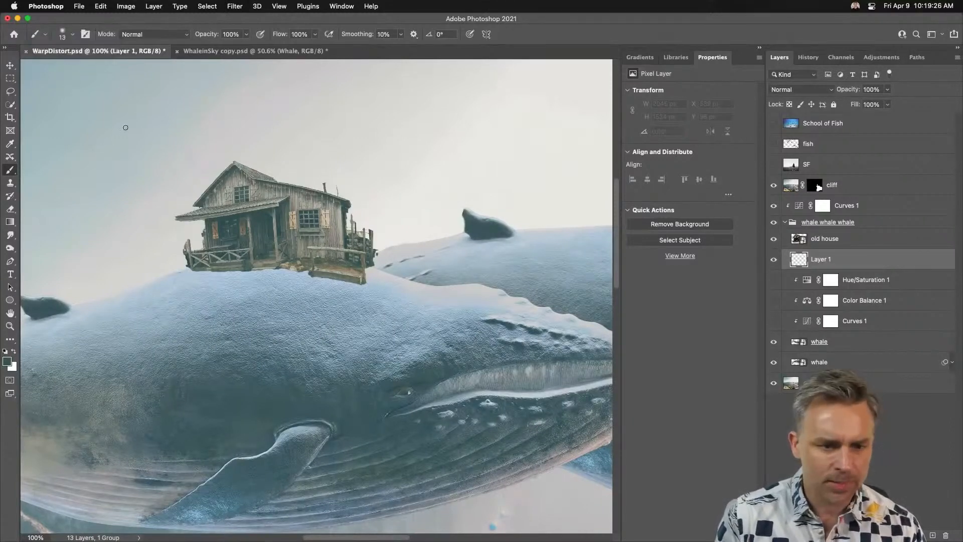
{"action": "key", "text": "bracketright"}
{"action": "key", "text": "bracketright"}
{"action": "key", "text": "bracketright"}
{"action": "key", "text": "bracketright"}
{"action": "key", "text": "bracketright"}
{"action": "key", "text": "bracketright"}
{"action": "key", "text": "bracketright"}
{"action": "key", "text": "bracketright"}
{"action": "key", "text": "bracketright"}
{"action": "key", "text": "bracketright"}
{"action": "key", "text": "bracketright"}
{"action": "key", "text": "bracketright"}
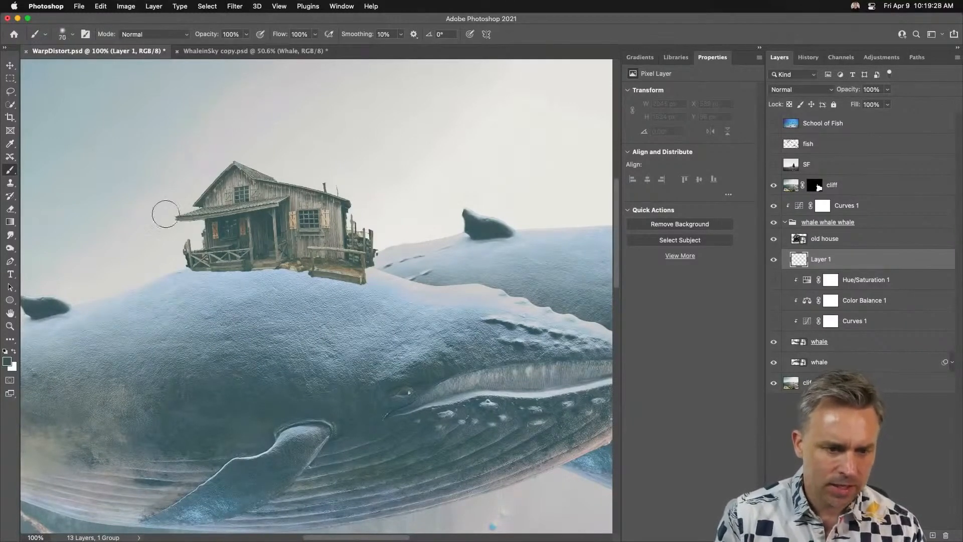
{"action": "left_click_drag", "start_coordinate": [211, 260], "coordinate": [332, 266]}
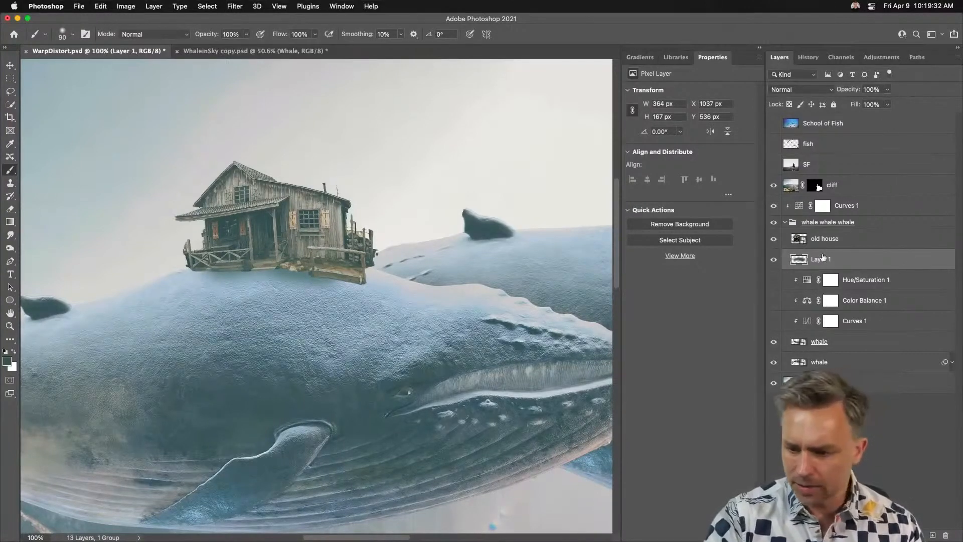
Move Layer 1 above the old house layer and set its blend mode to Multiply.
{"action": "left_click_drag", "start_coordinate": [856, 261], "coordinate": [863, 232]}
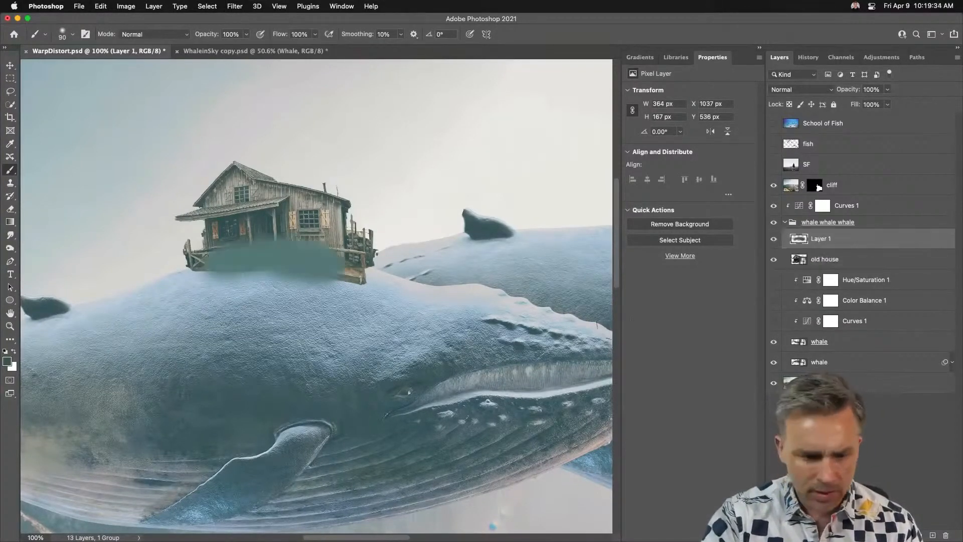
{"action": "left_click", "coordinate": [789, 90]}
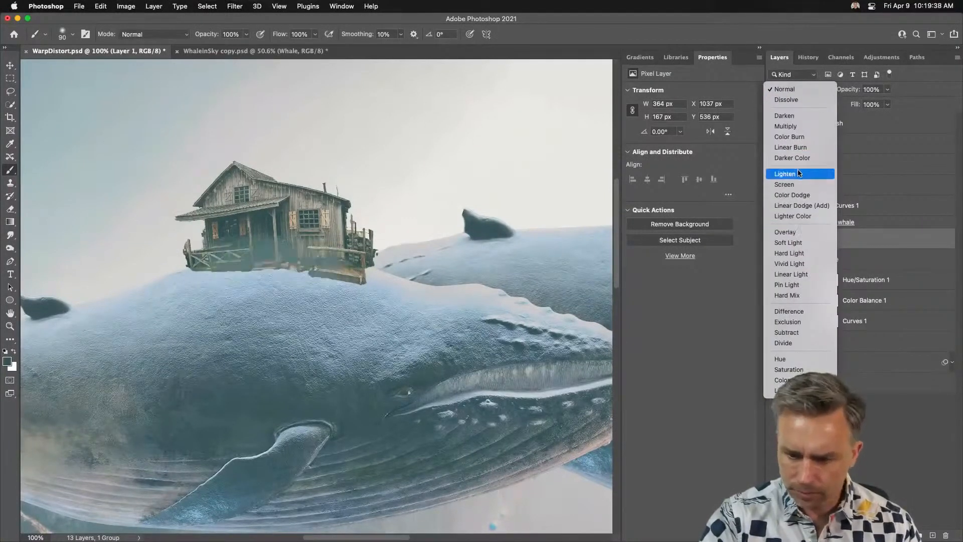
{"action": "left_click", "coordinate": [800, 126]}
Clear all the paint from Layer 1 and remove the selection.
{"action": "left_click", "coordinate": [11, 65]}
{"action": "mouse_move", "coordinate": [169, 244]}
{"action": "left_mouse_down"}
{"action": "mouse_move", "coordinate": [148, 259]}
{"action": "mouse_move", "coordinate": [161, 254]}
{"action": "left_mouse_up"}
{"action": "key", "text": "super+a"}
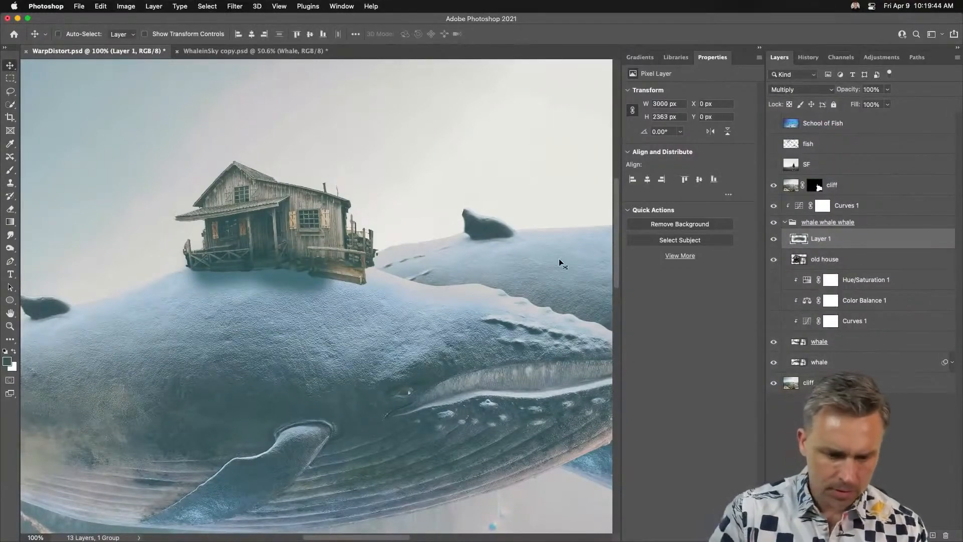
{"action": "key", "text": "Delete"}
{"action": "key", "text": "super+d"}
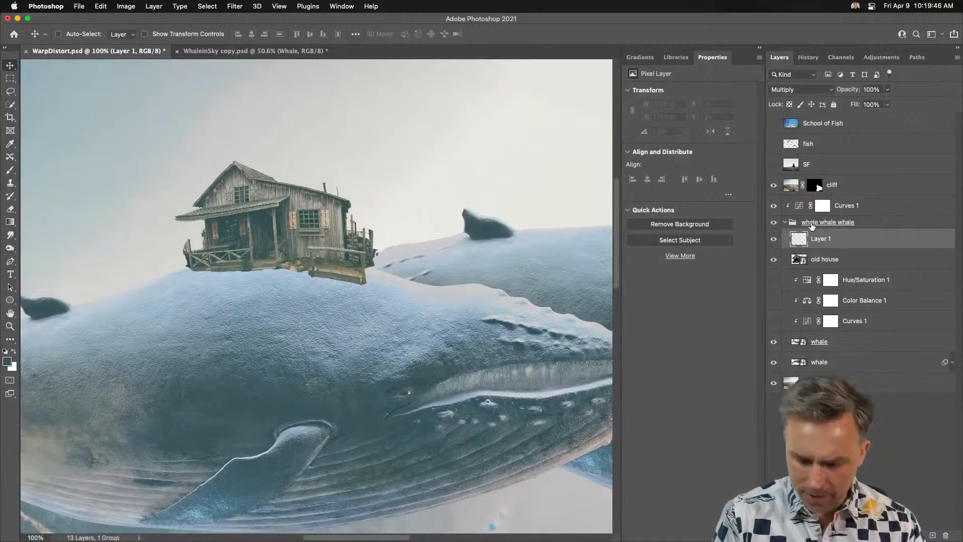
Paint a soft shadow where the old house meets the whale's back, using the Soft Round Pressure Opacity brush at 80 to 100 px.
{"action": "key", "text": "b"}
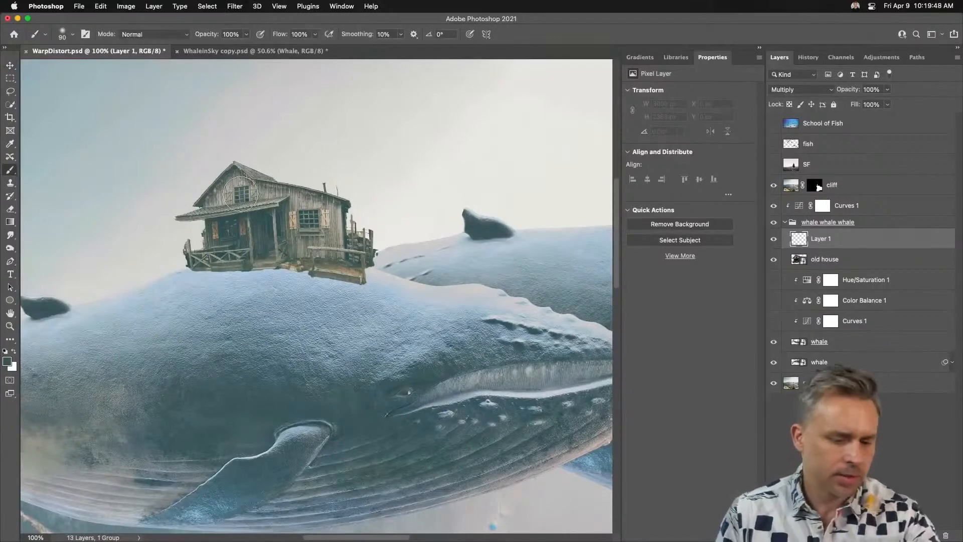
{"action": "left_click_drag", "start_coordinate": [243, 268], "coordinate": [279, 269]}
{"action": "key", "text": "["}
{"action": "left_click", "coordinate": [73, 34]}
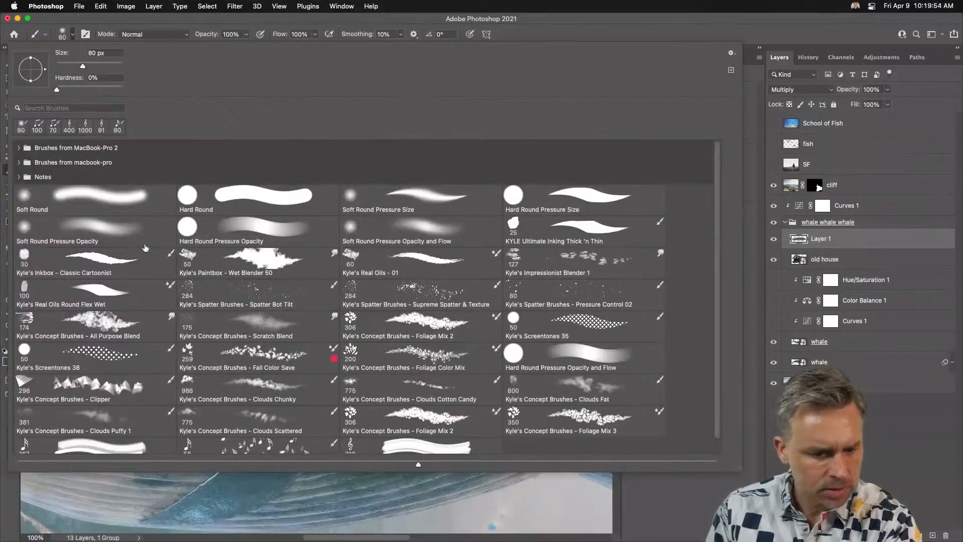
{"action": "double_click", "coordinate": [68, 231]}
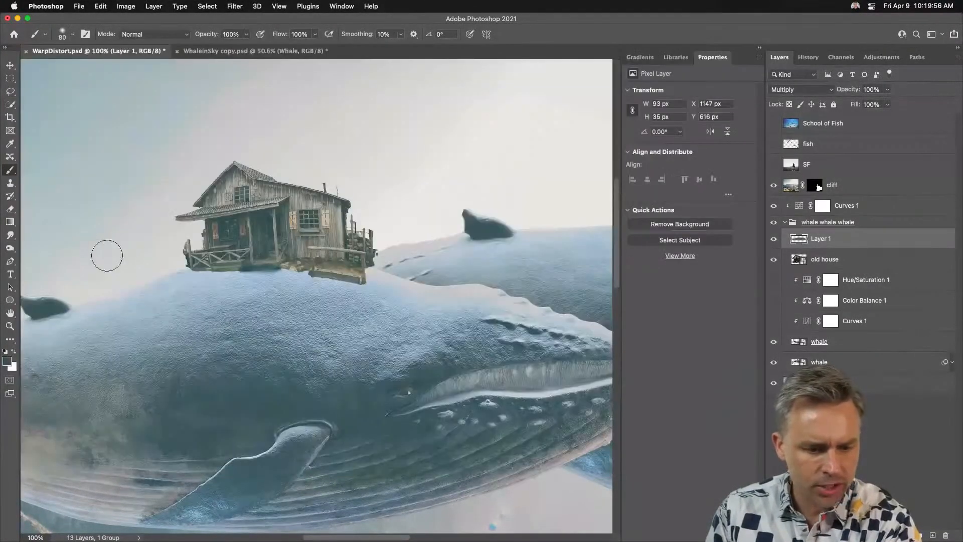
{"action": "mouse_move", "coordinate": [207, 271]}
{"action": "left_mouse_down"}
{"action": "mouse_move", "coordinate": [327, 269]}
{"action": "mouse_move", "coordinate": [263, 263]}
{"action": "mouse_move", "coordinate": [290, 266]}
{"action": "mouse_move", "coordinate": [195, 269]}
{"action": "mouse_move", "coordinate": [257, 271]}
{"action": "mouse_move", "coordinate": [196, 278]}
{"action": "mouse_move", "coordinate": [330, 277]}
{"action": "mouse_move", "coordinate": [181, 284]}
{"action": "mouse_move", "coordinate": [231, 270]}
{"action": "mouse_move", "coordinate": [154, 295]}
{"action": "mouse_move", "coordinate": [288, 272]}
{"action": "mouse_move", "coordinate": [305, 256]}
{"action": "mouse_move", "coordinate": [299, 235]}
{"action": "mouse_move", "coordinate": [257, 261]}
{"action": "mouse_move", "coordinate": [330, 264]}
{"action": "left_mouse_up"}
{"action": "key", "text": "bracketright"}
{"action": "key", "text": "bracketright"}
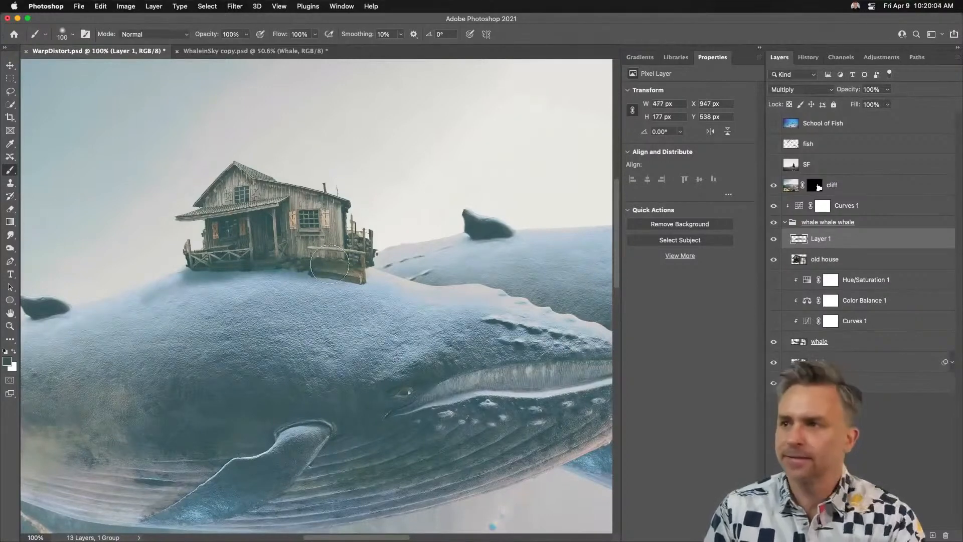
Examine how the shaded house sits in the whole composition, including the area around both whales' heads.
{"action": "key", "text": "super+minus"}
{"action": "key", "text": "super+minus"}
{"action": "key", "text": "super+minus"}
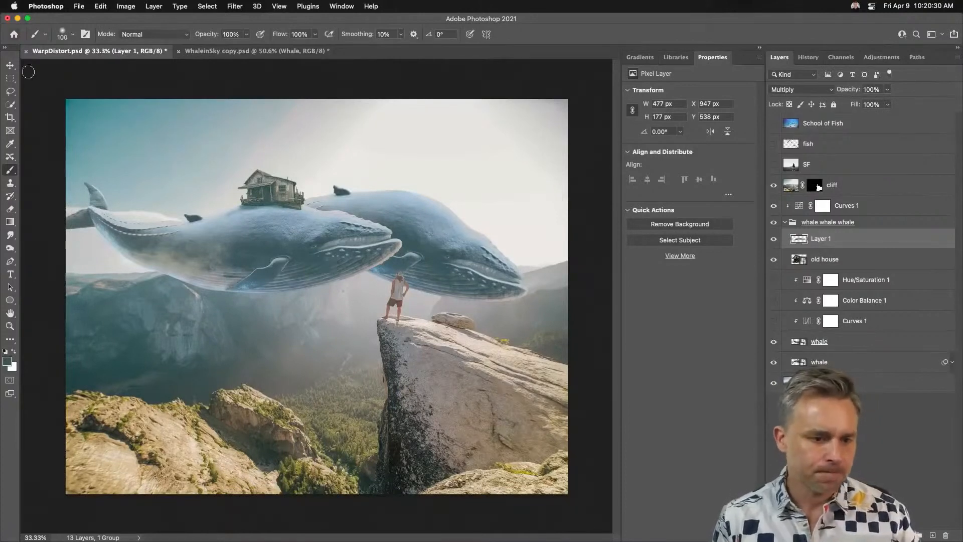
{"action": "left_click", "coordinate": [10, 66]}
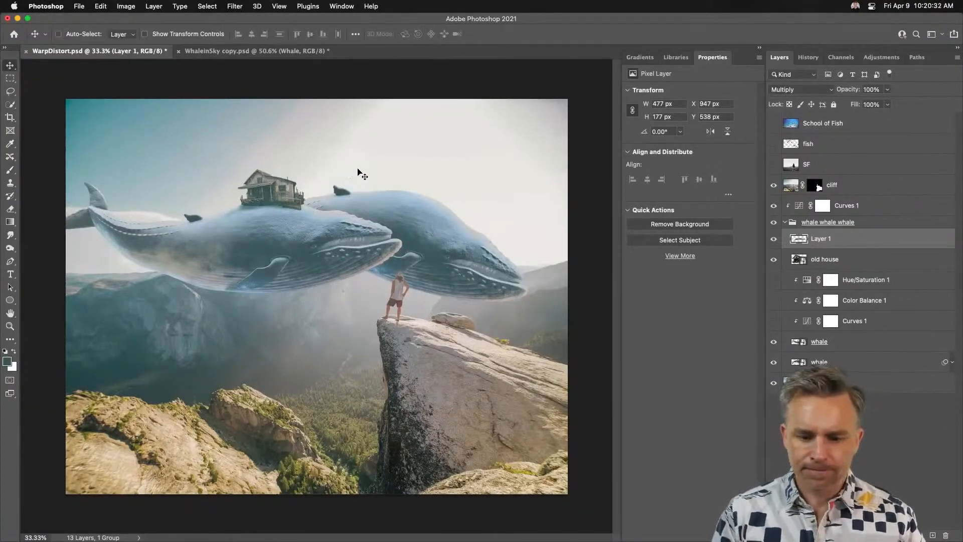
{"action": "key", "text": "super+equal"}
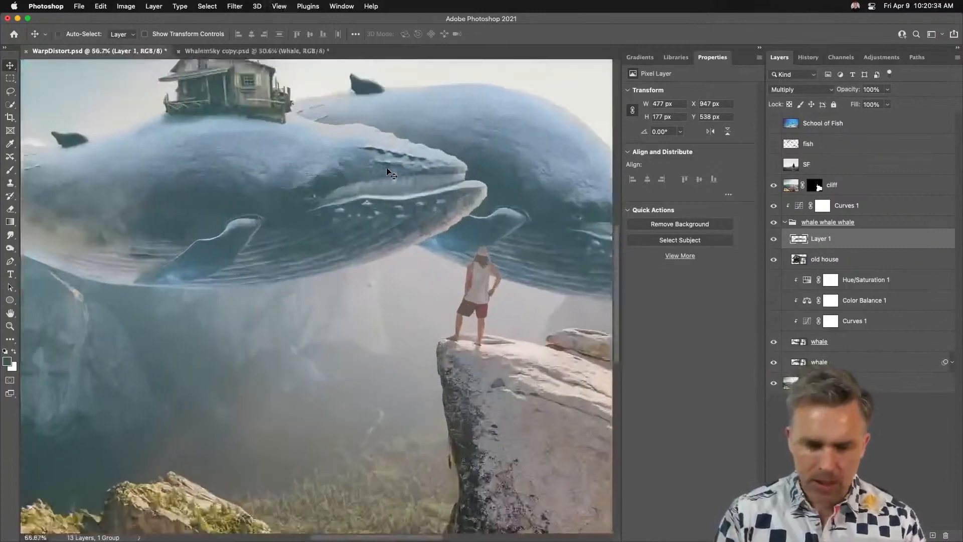
{"action": "scroll", "coordinate": [405, 322], "scroll_direction": "up", "scroll_amount": 5}
{"action": "scroll", "coordinate": [405, 321], "scroll_direction": "right", "scroll_amount": 4}
{"action": "left_click_drag", "start_coordinate": [417, 360], "coordinate": [445, 330]}
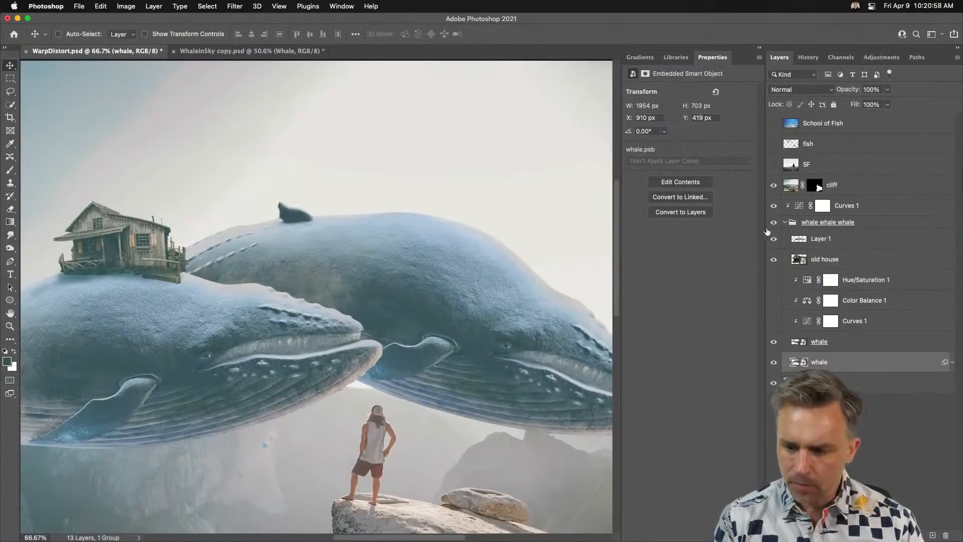
Select the front whale's layer and start a Warp transform on it with its head in view.
{"action": "left_click", "coordinate": [848, 344]}
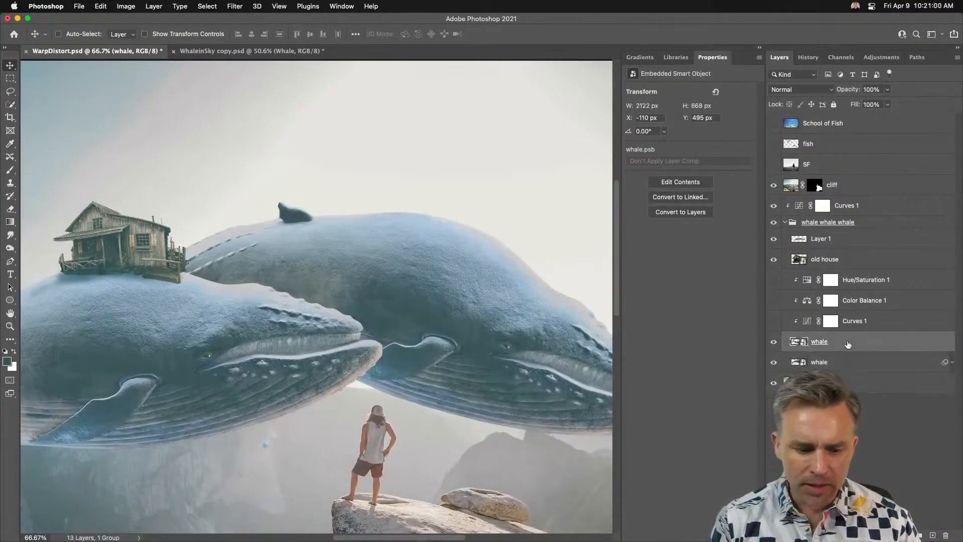
{"action": "left_click", "coordinate": [772, 341]}
{"action": "left_click", "coordinate": [773, 342]}
{"action": "key", "text": "super+plus"}
{"action": "key", "text": "super+plus"}
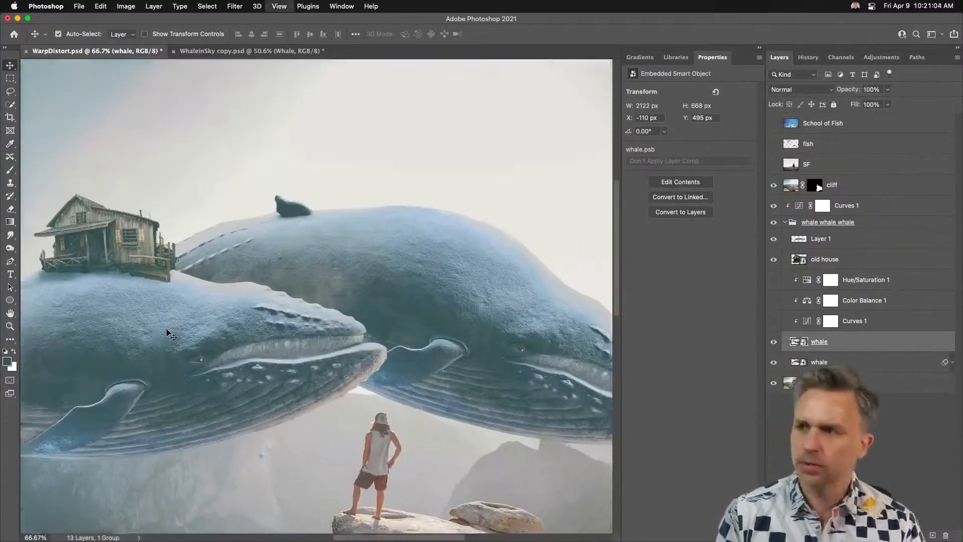
{"action": "left_click_drag", "start_coordinate": [167, 328], "coordinate": [545, 159]}
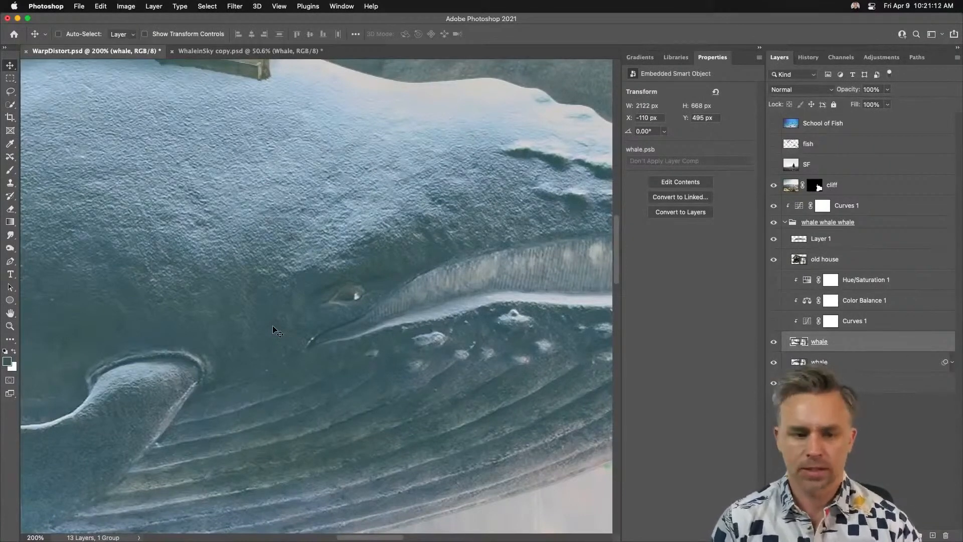
{"action": "key", "text": "super+t"}
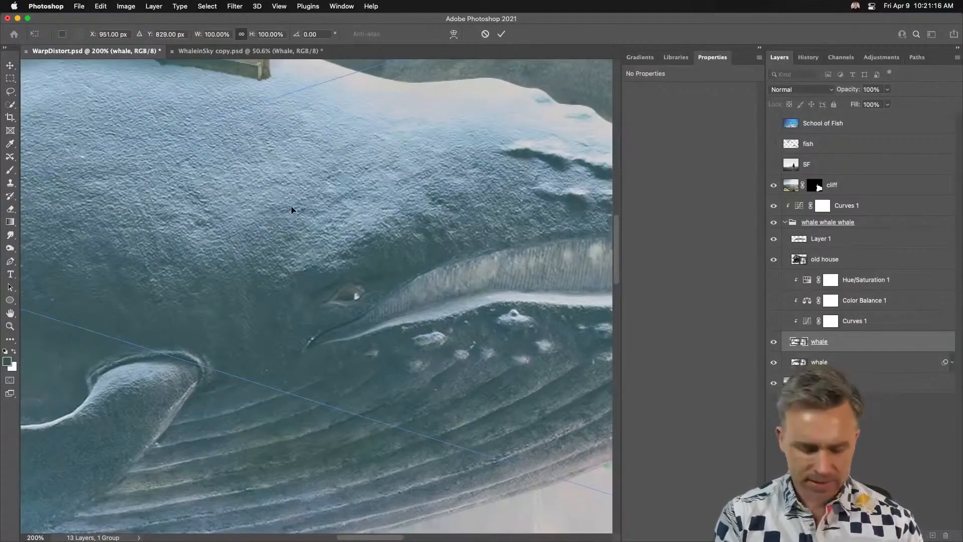
{"action": "key", "text": "super+minus"}
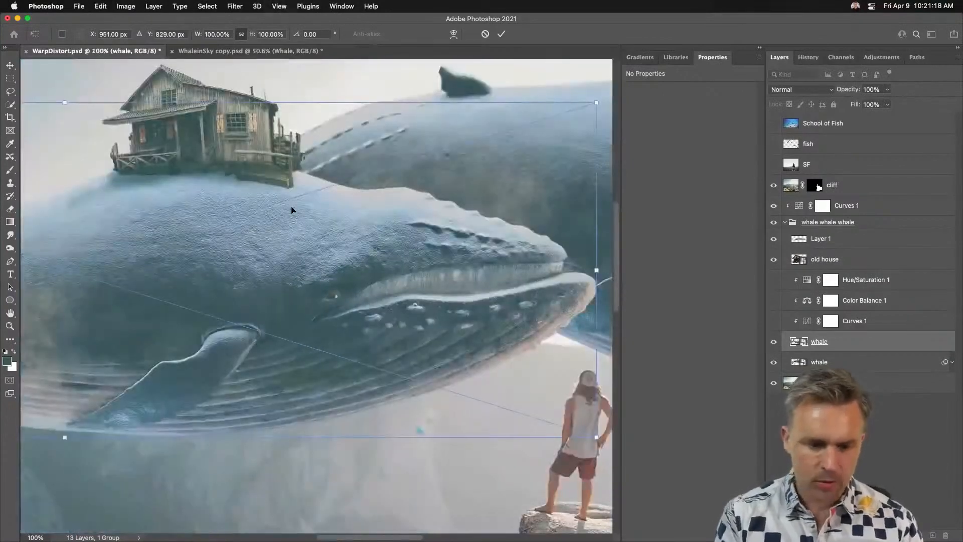
{"action": "right_click", "coordinate": [276, 284]}
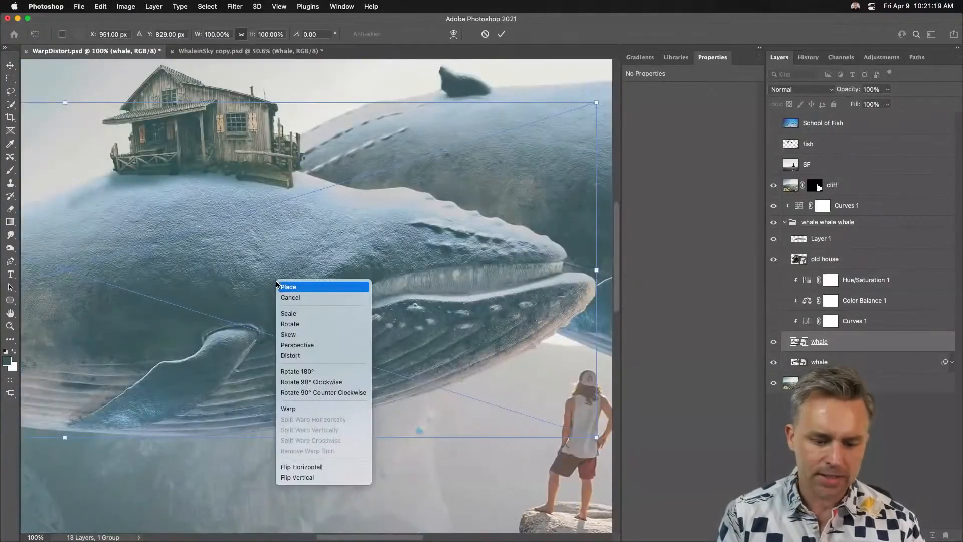
{"action": "left_click", "coordinate": [301, 410]}
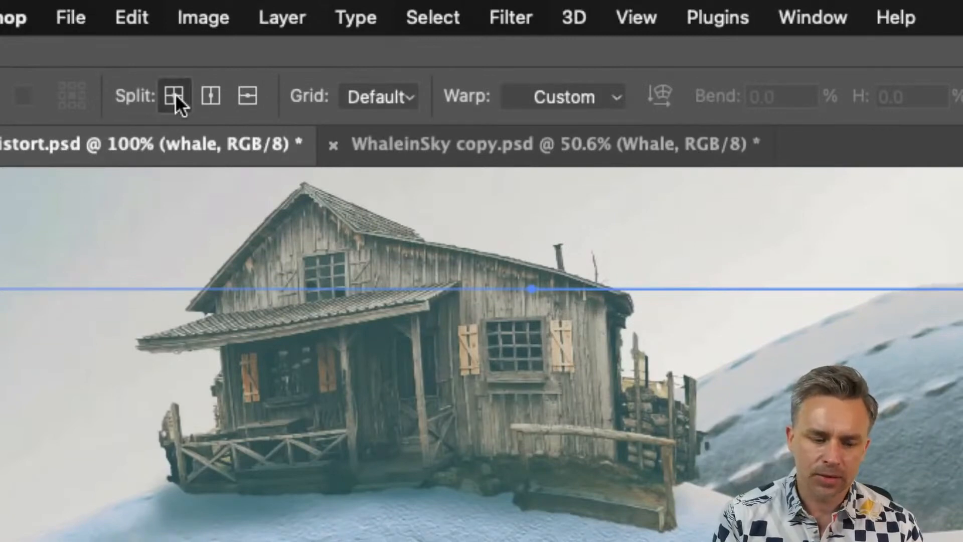
Split the warp grid crosswise at three points: on the body above the fin, below the mouth, and at the mouth corner.
{"action": "left_click", "coordinate": [176, 94]}
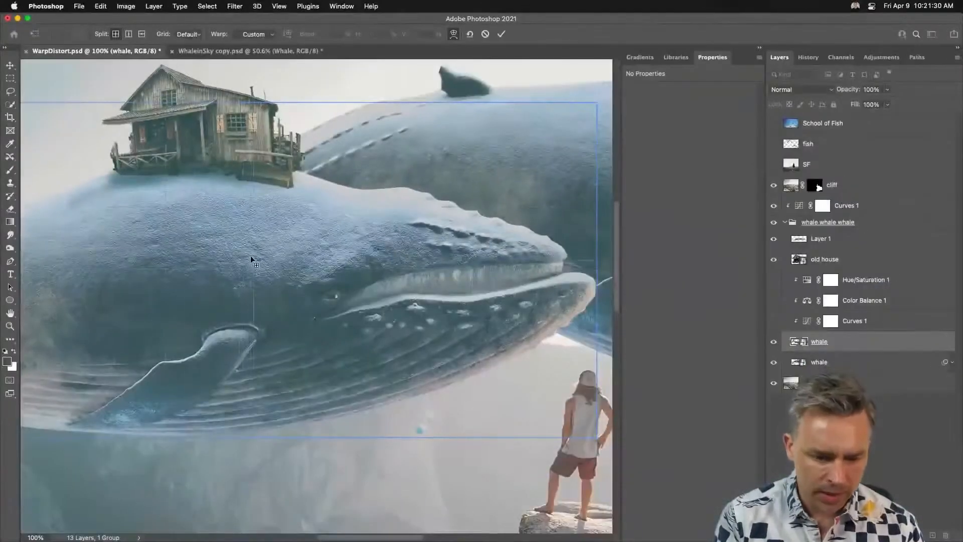
{"action": "left_click", "coordinate": [262, 261]}
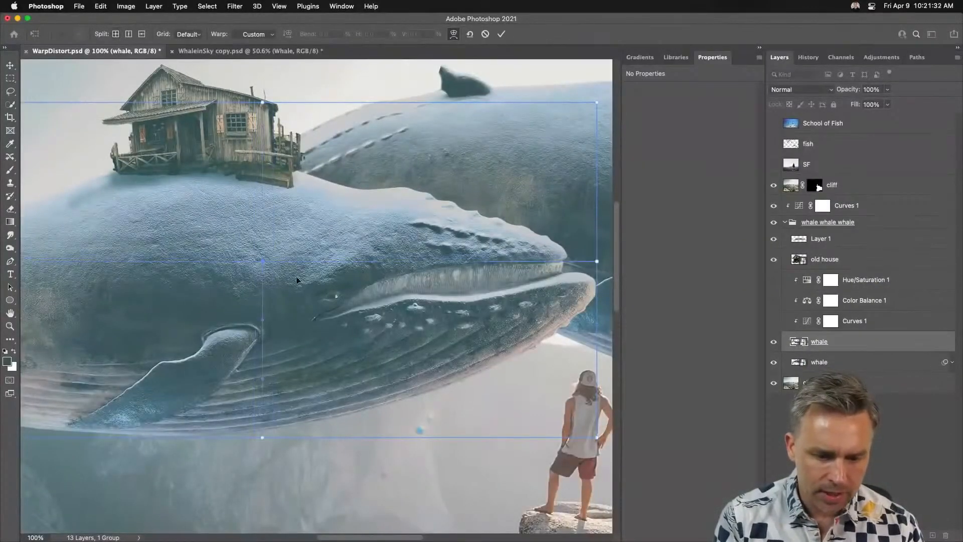
{"action": "left_click", "coordinate": [115, 33]}
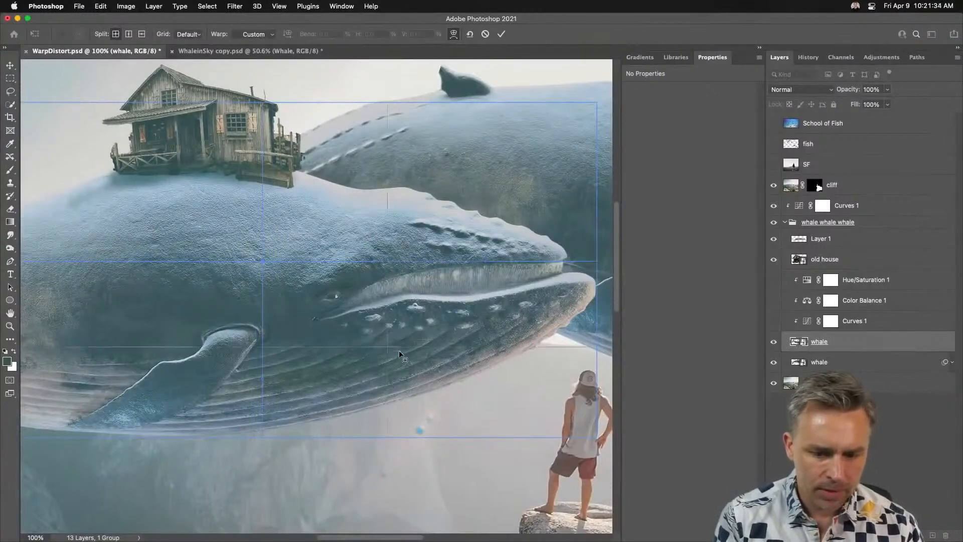
{"action": "left_click", "coordinate": [380, 356]}
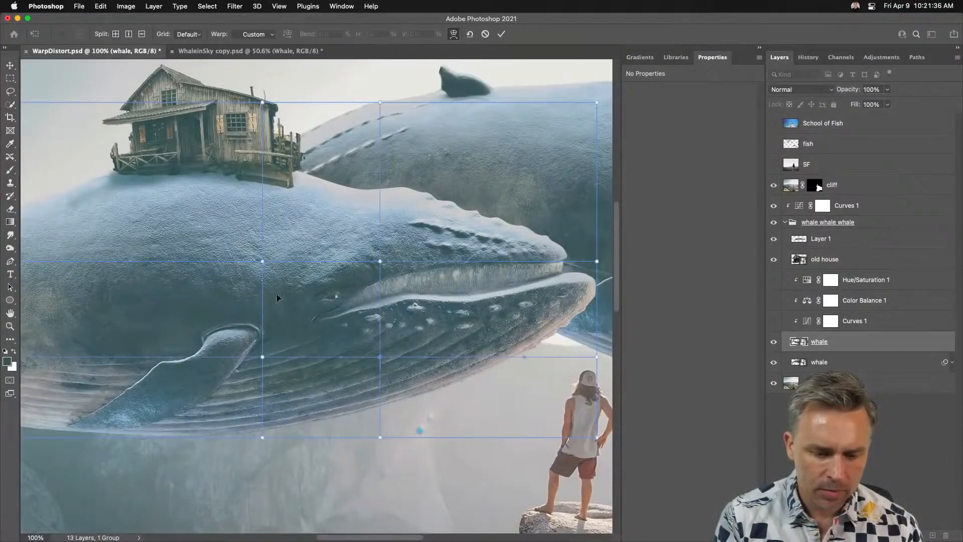
{"action": "left_click", "coordinate": [115, 33]}
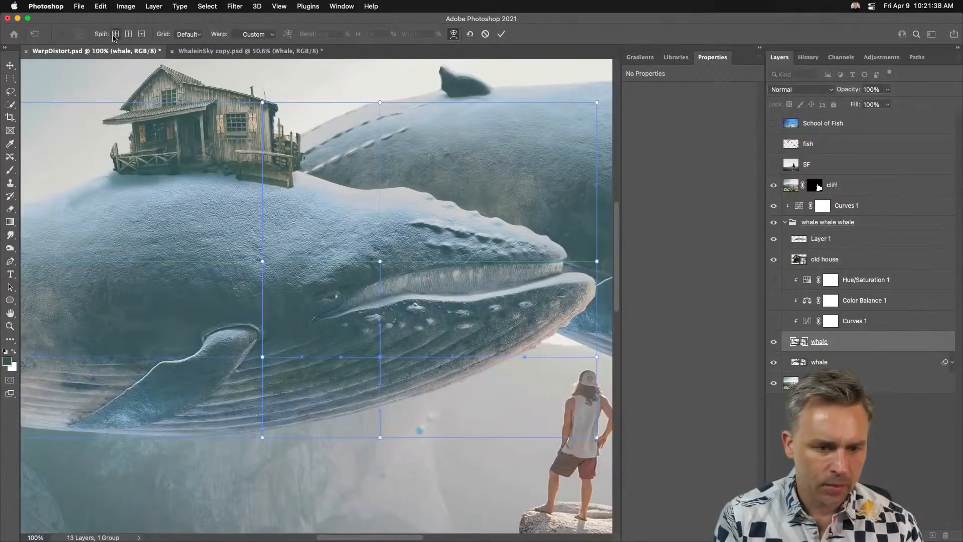
{"action": "left_click", "coordinate": [309, 322]}
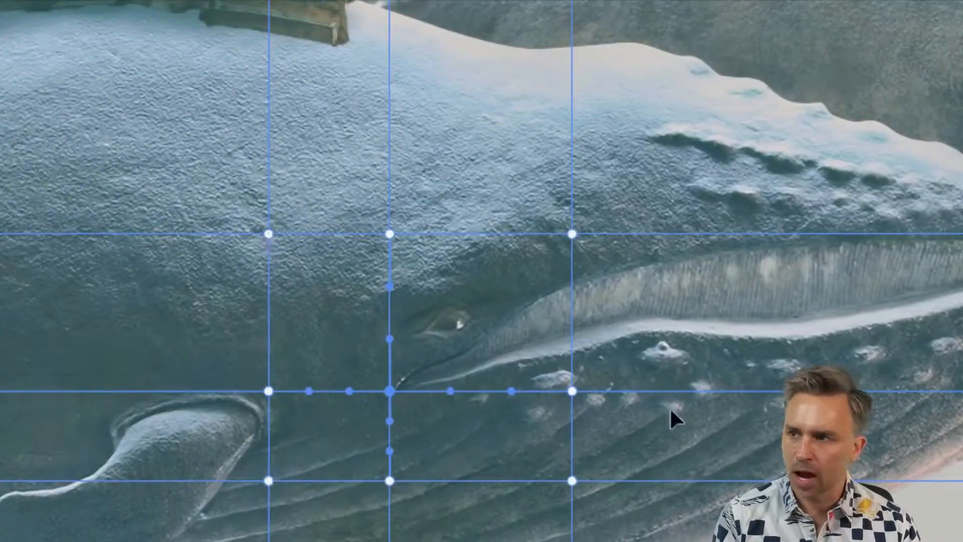
Warp the front whale's mouth corner up and back toward its body, and nudge the grid point on the upper jaw forward.
{"action": "left_click_drag", "start_coordinate": [390, 391], "coordinate": [351, 347]}
{"action": "left_click_drag", "start_coordinate": [383, 378], "coordinate": [386, 366]}
{"action": "left_click_drag", "start_coordinate": [418, 329], "coordinate": [416, 317]}
{"action": "left_click_drag", "start_coordinate": [572, 234], "coordinate": [583, 234]}
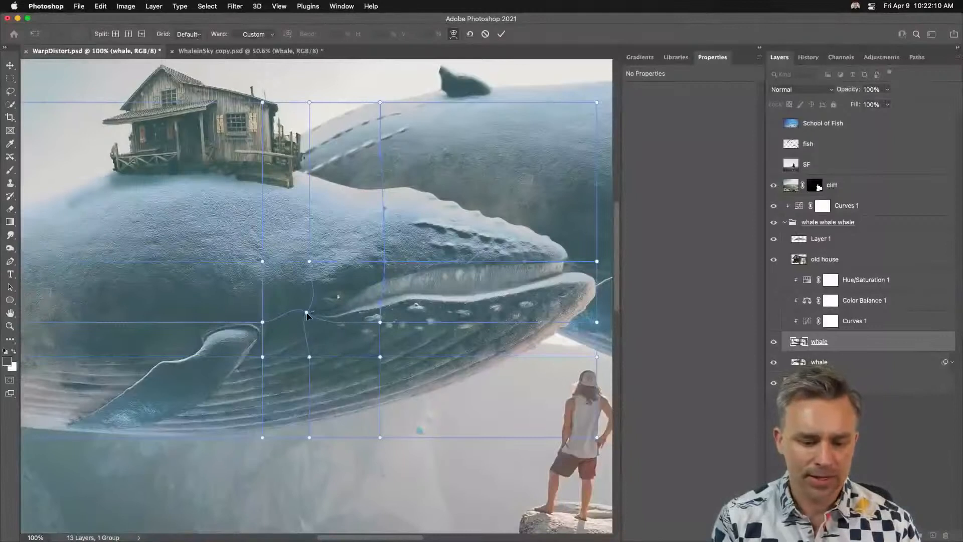
{"action": "left_click_drag", "start_coordinate": [307, 313], "coordinate": [302, 309]}
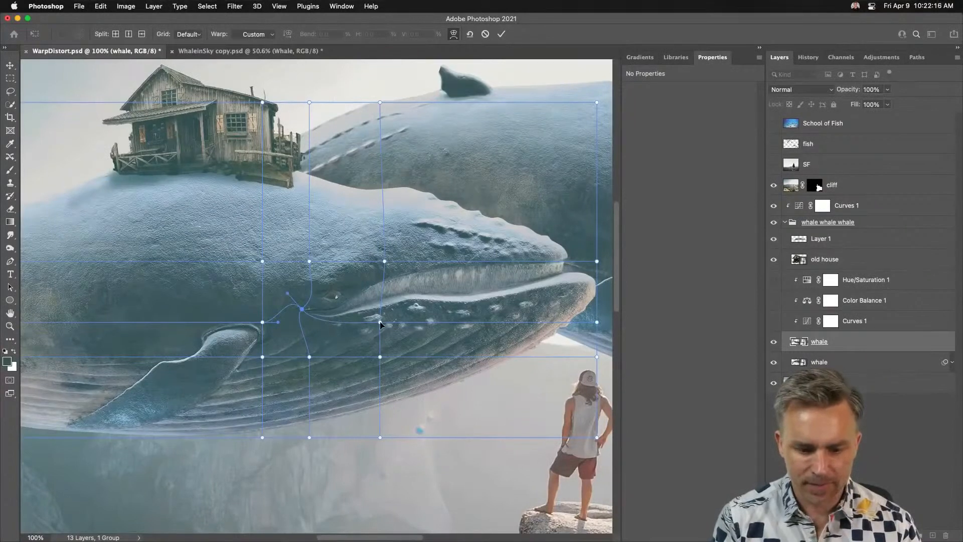
Refine the warp points below the mouth, on the upper jaw and above the eye, and apply the warp to the front whale.
{"action": "left_click_drag", "start_coordinate": [380, 323], "coordinate": [385, 324]}
{"action": "left_click_drag", "start_coordinate": [385, 262], "coordinate": [394, 268]}
{"action": "mouse_move", "coordinate": [310, 262]}
{"action": "left_mouse_down"}
{"action": "mouse_move", "coordinate": [310, 248]}
{"action": "mouse_move", "coordinate": [310, 258]}
{"action": "left_mouse_up"}
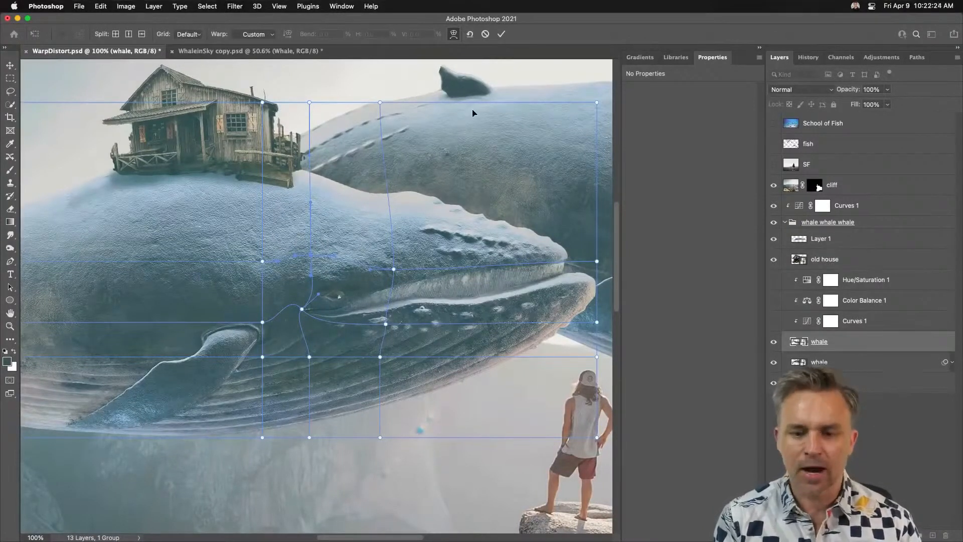
{"action": "left_click", "coordinate": [501, 34]}
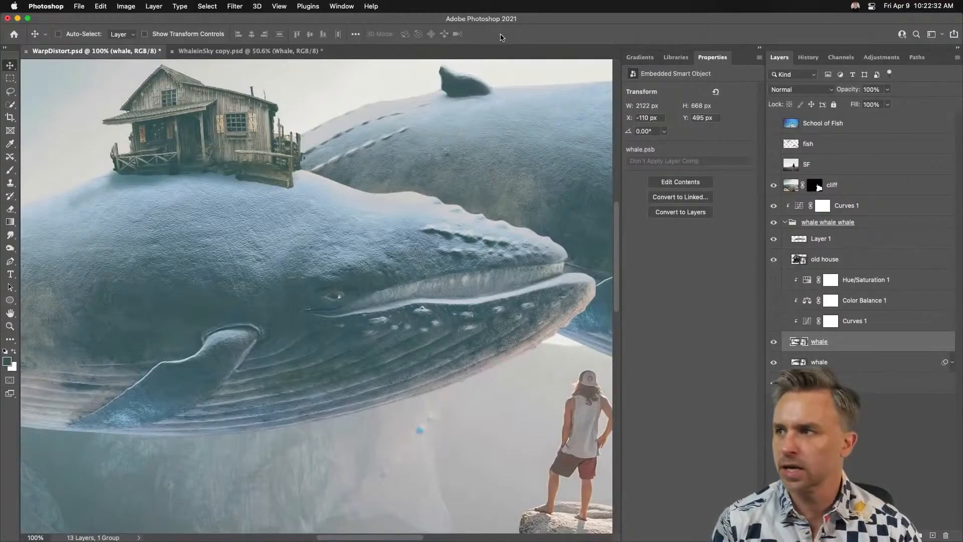
{"action": "key", "text": "super+0"}
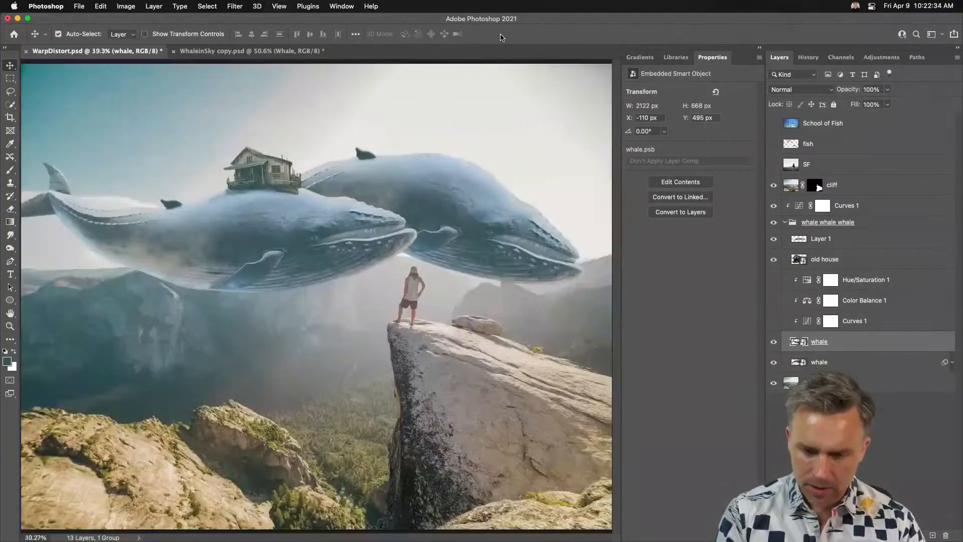
Show the fish layer and place it inside the whale whale whale group above Layer 1, with the fish under the front whale.
{"action": "left_click", "coordinate": [774, 144]}
{"action": "left_click", "coordinate": [836, 144]}
{"action": "left_click_drag", "start_coordinate": [408, 153], "coordinate": [179, 291]}
{"action": "left_click_drag", "start_coordinate": [836, 144], "coordinate": [818, 231]}
{"action": "left_click_drag", "start_coordinate": [291, 343], "coordinate": [168, 317]}
Flip the fish horizontally and move them beneath the front whale's head, beside the man on the cliff.
{"action": "key", "text": "cmd+t"}
{"action": "right_click", "coordinate": [156, 311]}
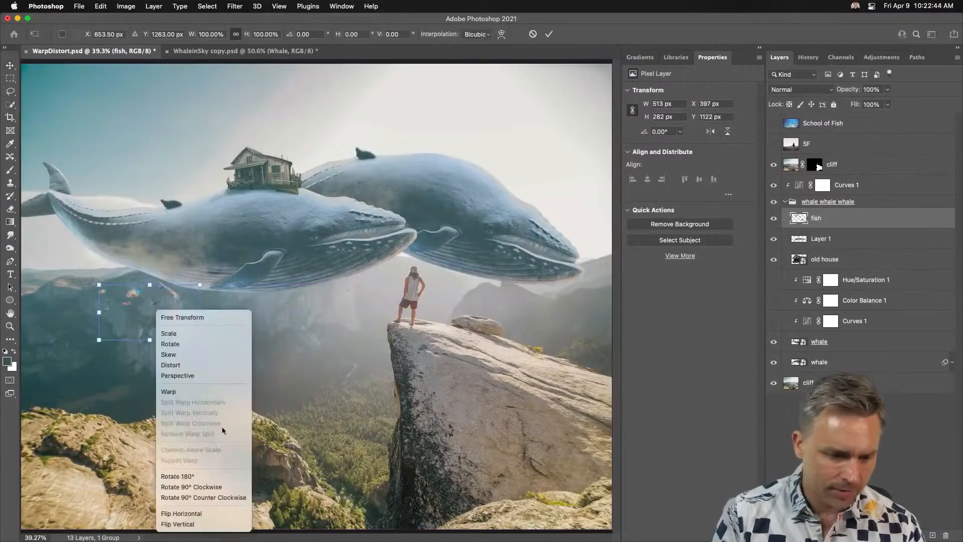
{"action": "left_click", "coordinate": [199, 513]}
{"action": "left_click_drag", "start_coordinate": [140, 314], "coordinate": [333, 315]}
{"action": "key", "text": "Return"}
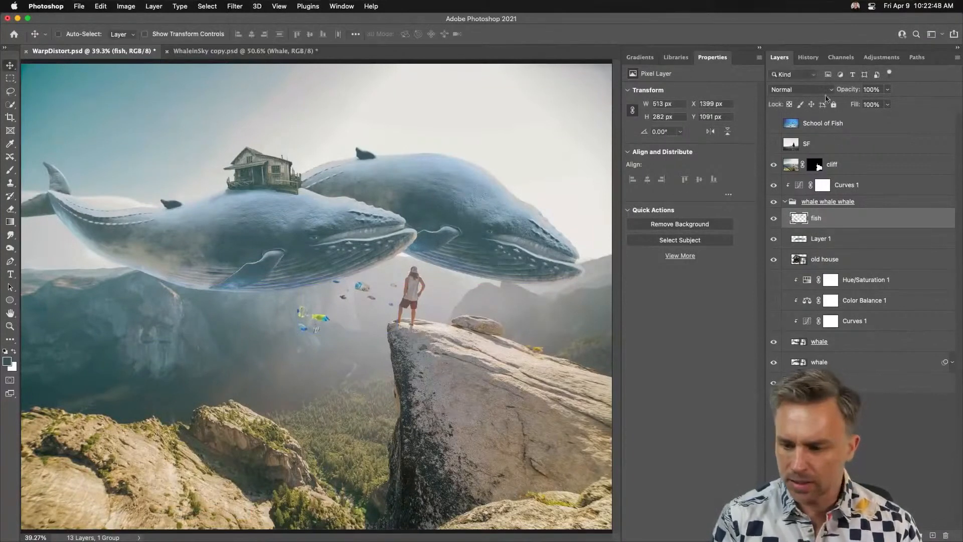
Lower the fish layer's opacity slightly, and scale it down as a Smart Object to about 413 by 227 px.
{"action": "left_click_drag", "start_coordinate": [843, 91], "coordinate": [835, 93]}
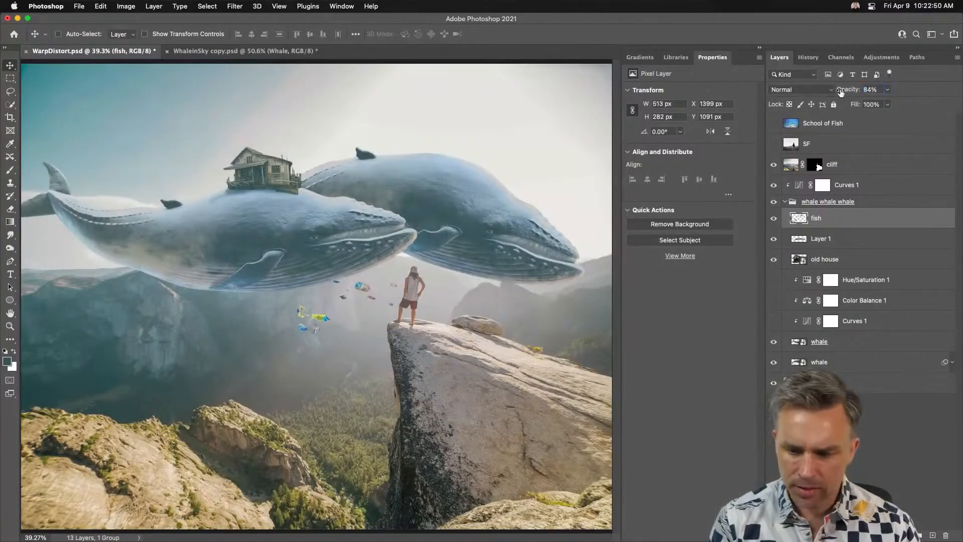
{"action": "key", "text": "super+shift+o"}
{"action": "key", "text": "super+t"}
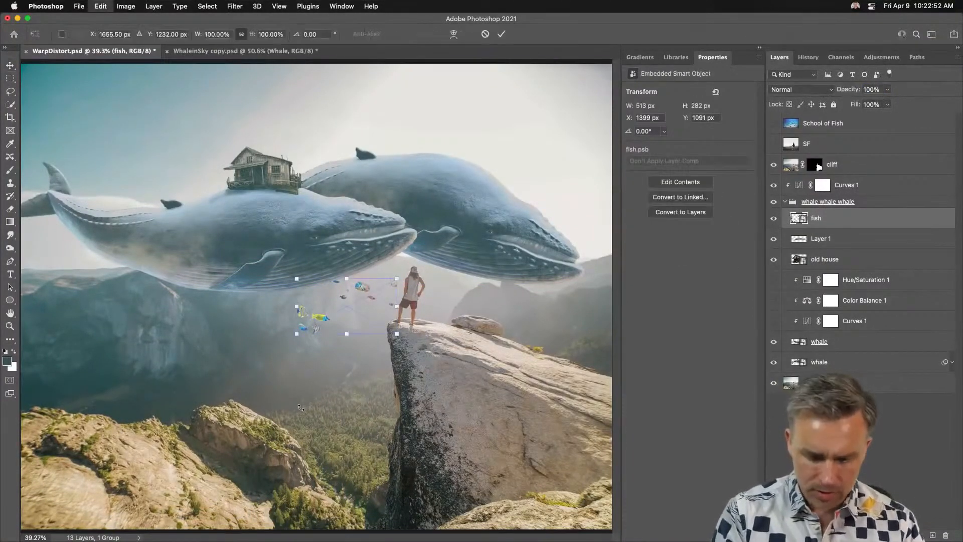
{"action": "left_click_drag", "start_coordinate": [297, 278], "coordinate": [317, 310]}
{"action": "key", "text": "Return"}
Show the School of Fish layer, flip it horizontally and place it beneath the front whale's belly at about X 487, Y 1142 px.
{"action": "left_click", "coordinate": [774, 123]}
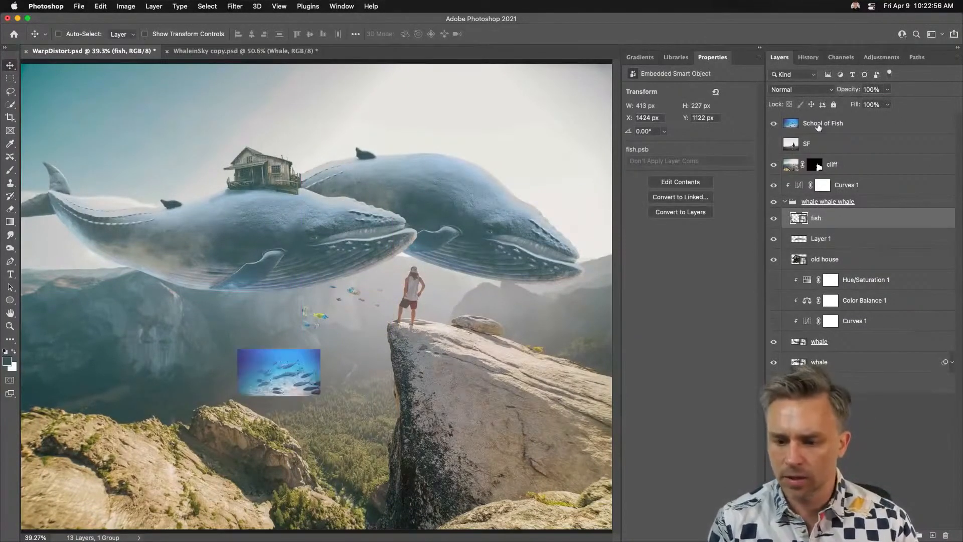
{"action": "left_click", "coordinate": [822, 123]}
{"action": "left_click_drag", "start_coordinate": [281, 371], "coordinate": [201, 331]}
{"action": "key", "text": "super+t"}
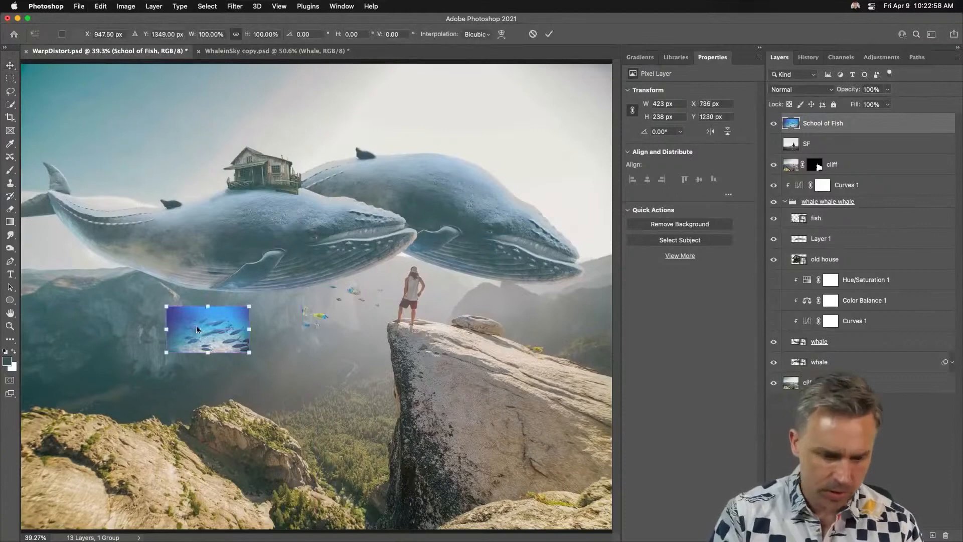
{"action": "right_click", "coordinate": [200, 328]}
{"action": "left_click", "coordinate": [217, 521]}
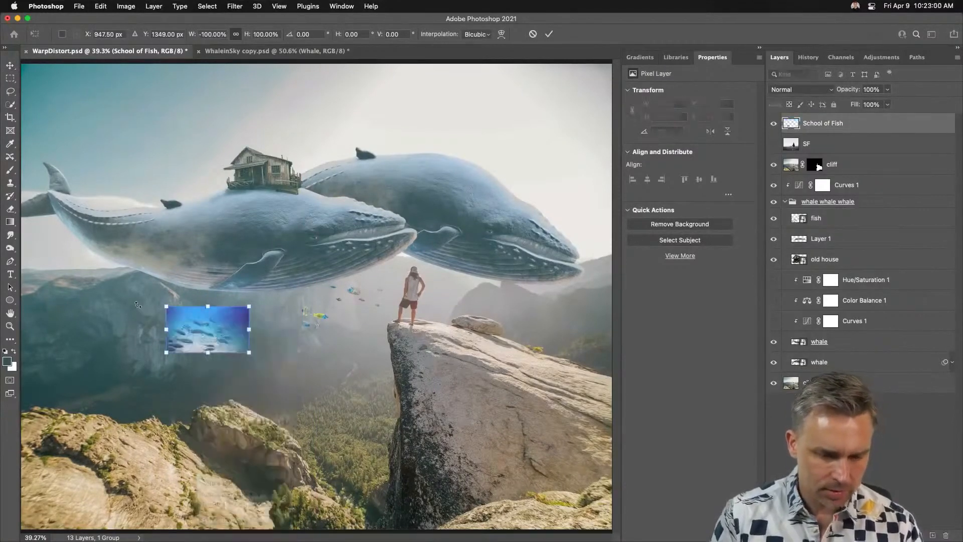
{"action": "key", "text": "super+equal"}
{"action": "key", "text": "super+equal"}
{"action": "scroll", "coordinate": [241, 303], "scroll_direction": "left", "scroll_amount": 2}
{"action": "left_click_drag", "start_coordinate": [241, 302], "coordinate": [486, 303]}
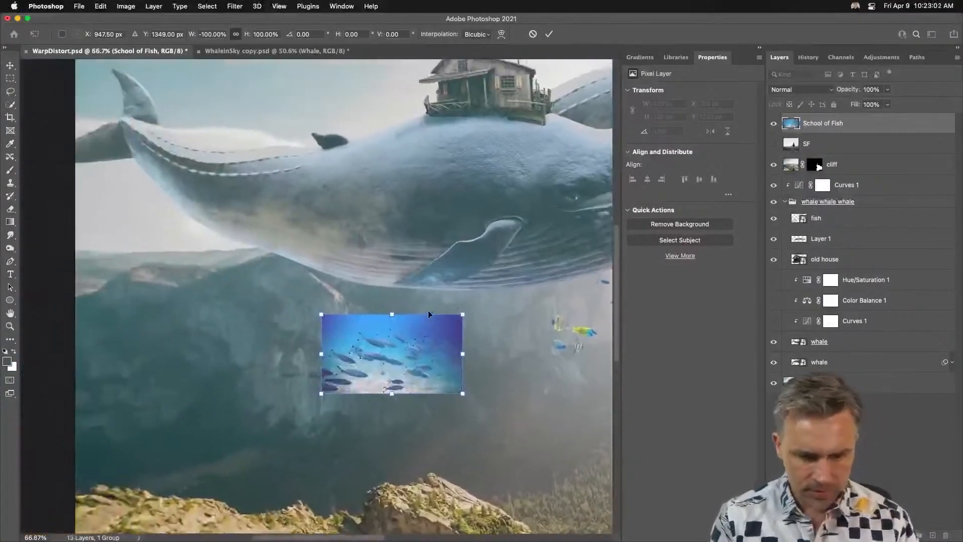
{"action": "key", "text": "Return"}
{"action": "left_click_drag", "start_coordinate": [373, 334], "coordinate": [292, 305]}
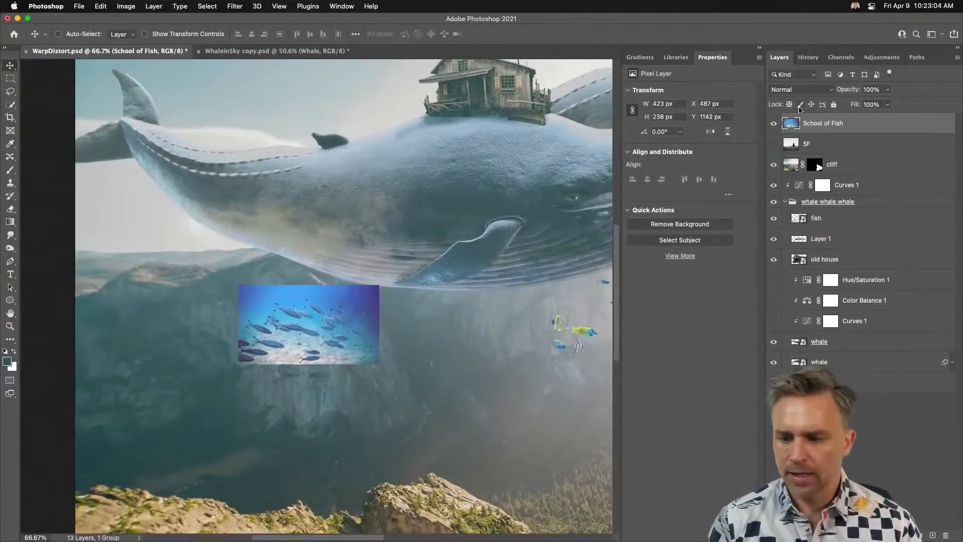
Remove the background from the School of Fish layer, leaving its blend mode at Normal.
{"action": "left_click", "coordinate": [802, 90]}
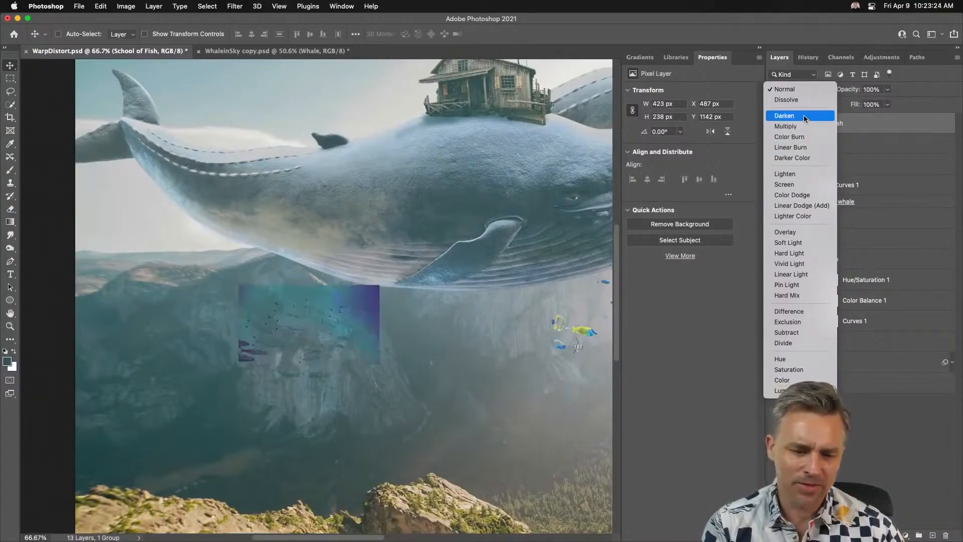
{"action": "left_click", "coordinate": [804, 90]}
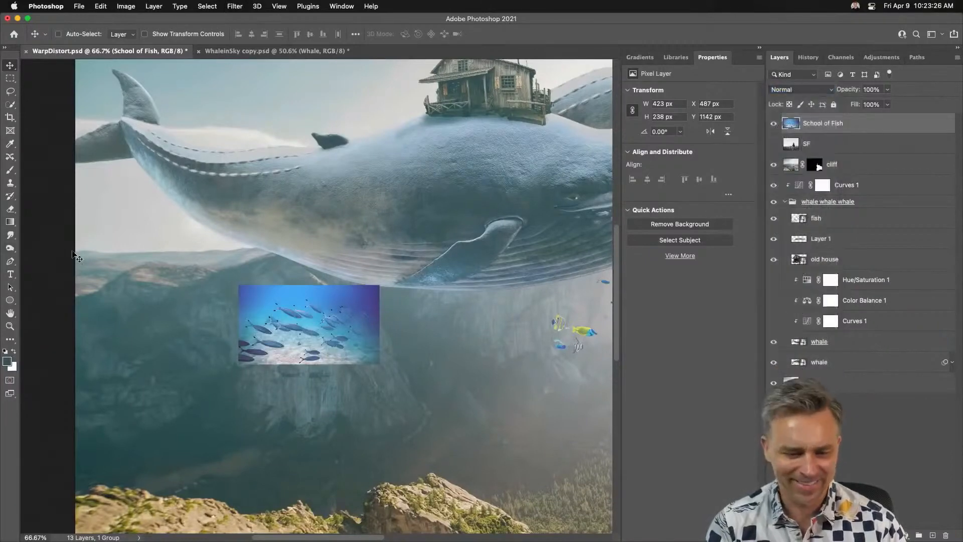
{"action": "key", "text": "super+plus"}
{"action": "key", "text": "super+plus"}
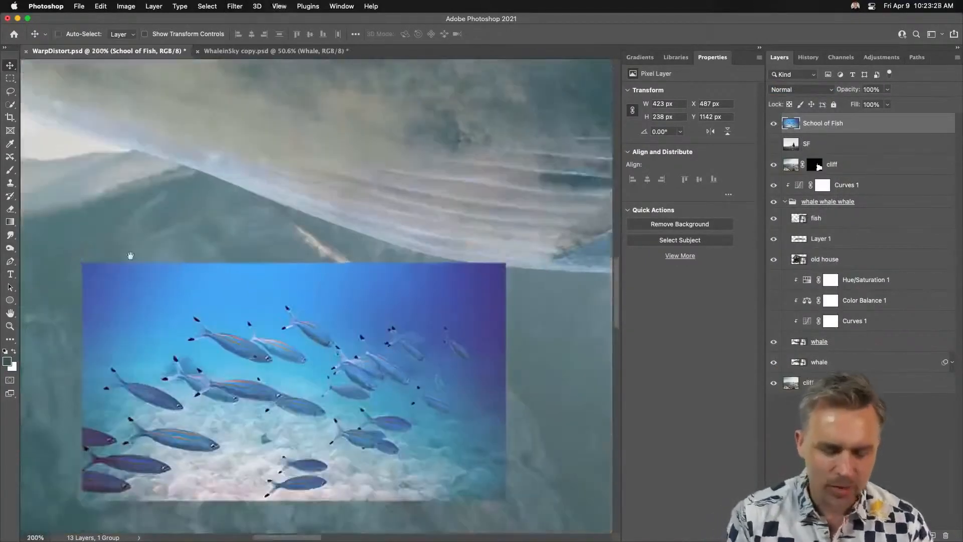
{"action": "left_click_drag", "start_coordinate": [197, 286], "coordinate": [215, 163]}
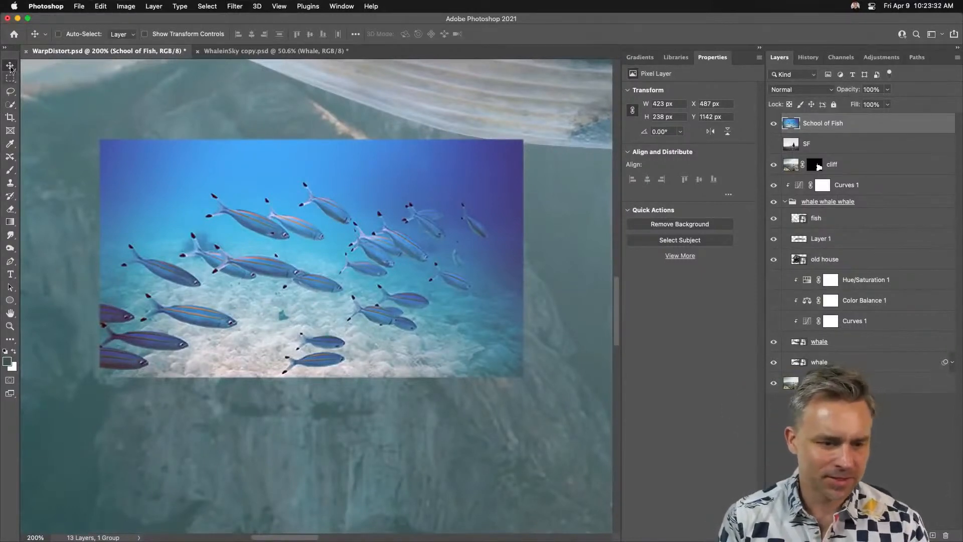
{"action": "left_click", "coordinate": [658, 224]}
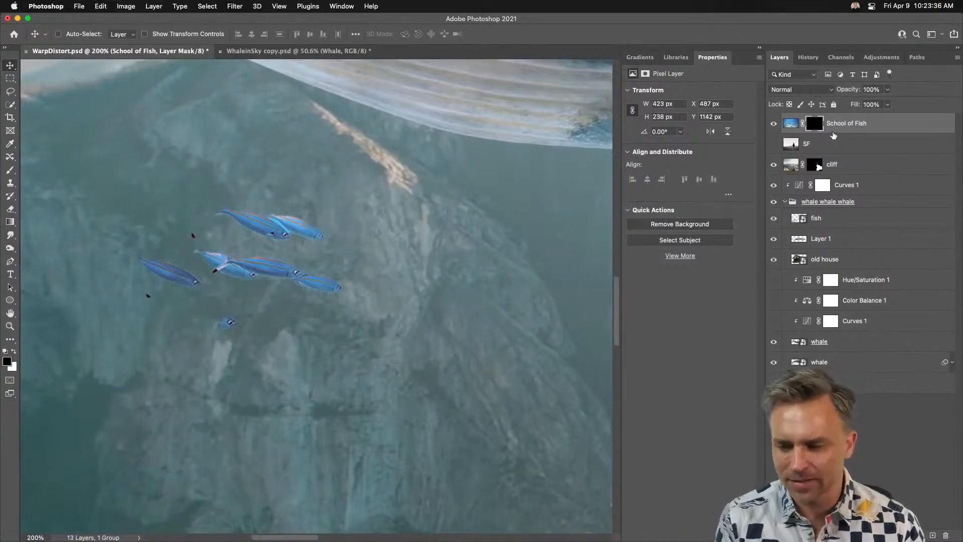
Place the School of Fish layer in the whale group below the fish layer, and shift the school to about X 402, Y 1063 px.
{"action": "left_click_drag", "start_coordinate": [871, 123], "coordinate": [859, 228]}
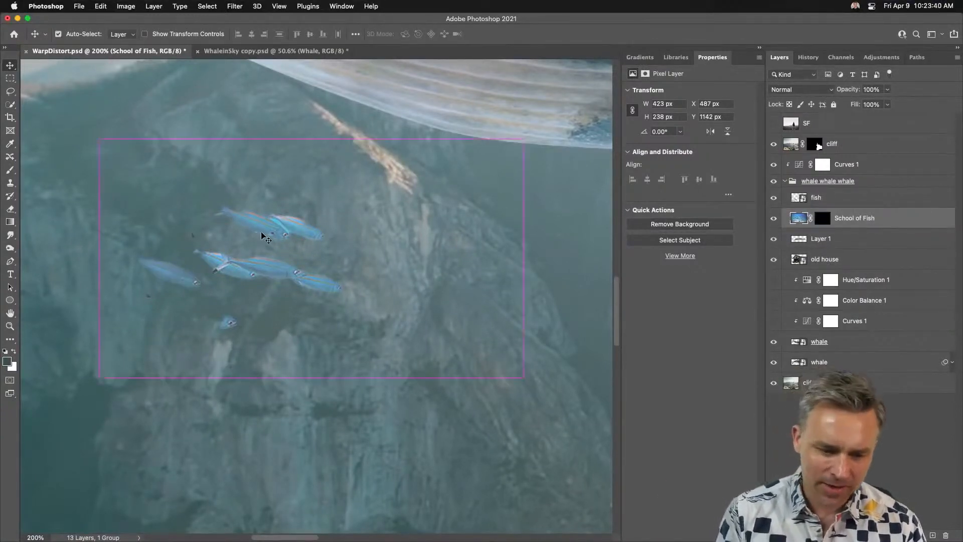
{"action": "key", "text": "super+minus"}
{"action": "key", "text": "super+minus"}
{"action": "key", "text": "super+minus"}
{"action": "left_click_drag", "start_coordinate": [294, 309], "coordinate": [273, 290]}
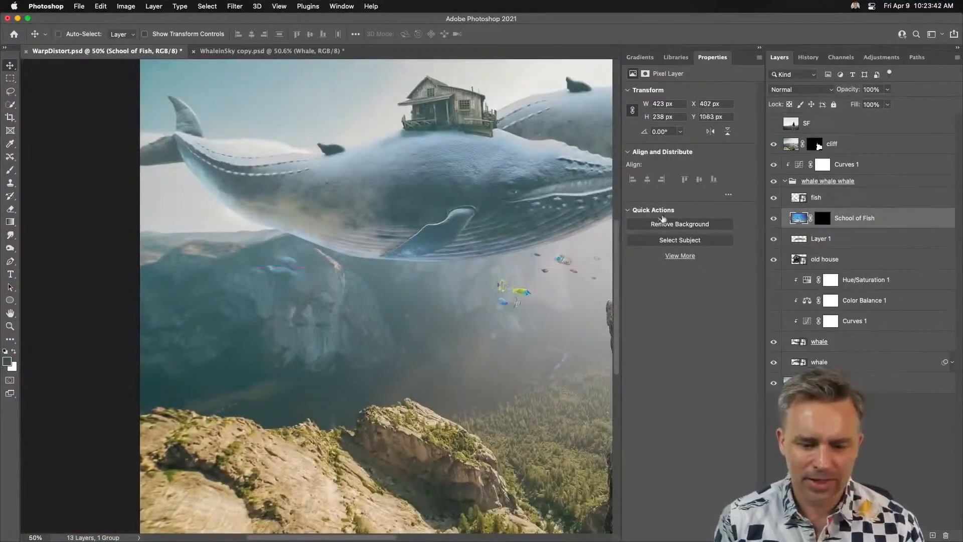
Set the School of Fish opacity to 56%, and shrink it to about 323 by 182 px near the distant mountain under the whale's tail.
{"action": "left_click_drag", "start_coordinate": [855, 89], "coordinate": [835, 90]}
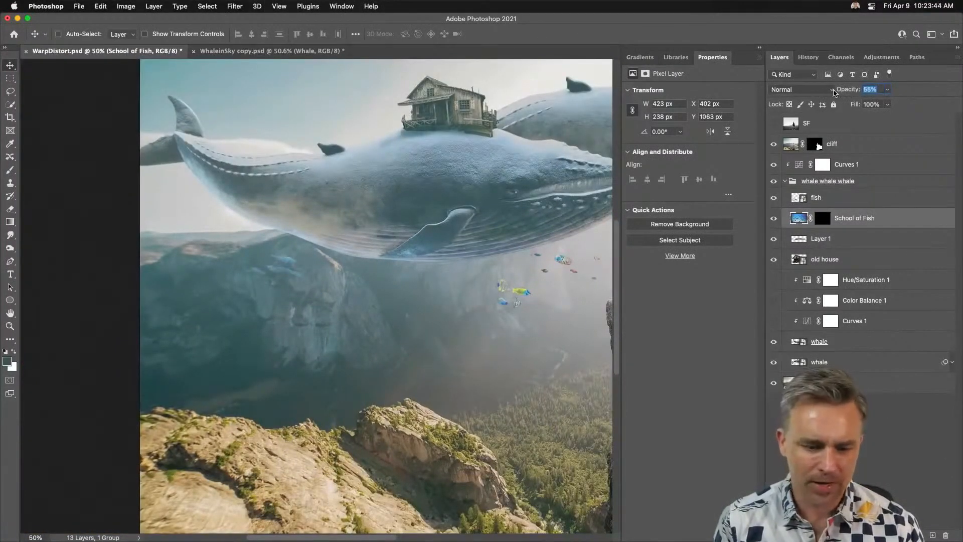
{"action": "left_click_drag", "start_coordinate": [276, 296], "coordinate": [235, 263]}
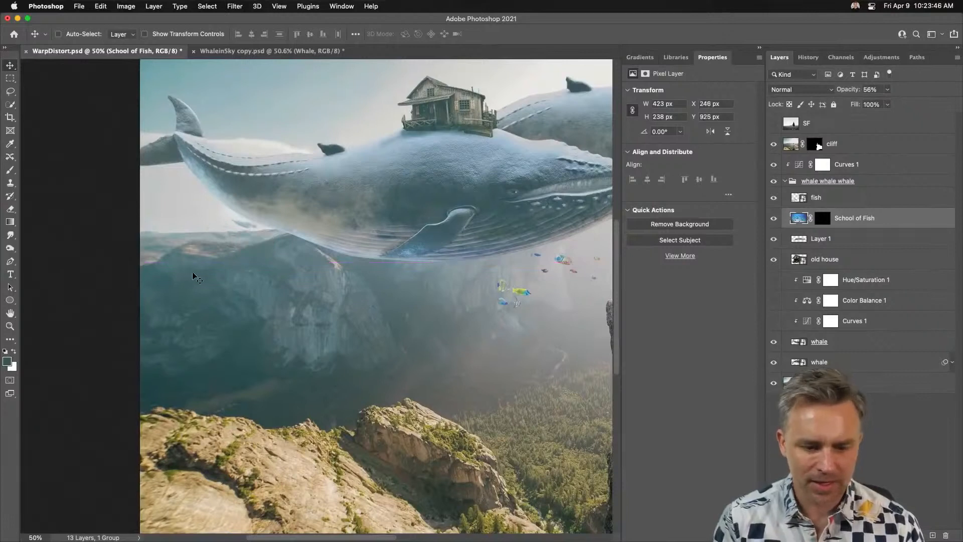
{"action": "key", "text": "super+t"}
{"action": "left_click_drag", "start_coordinate": [305, 263], "coordinate": [265, 242]}
{"action": "key", "text": "Return"}
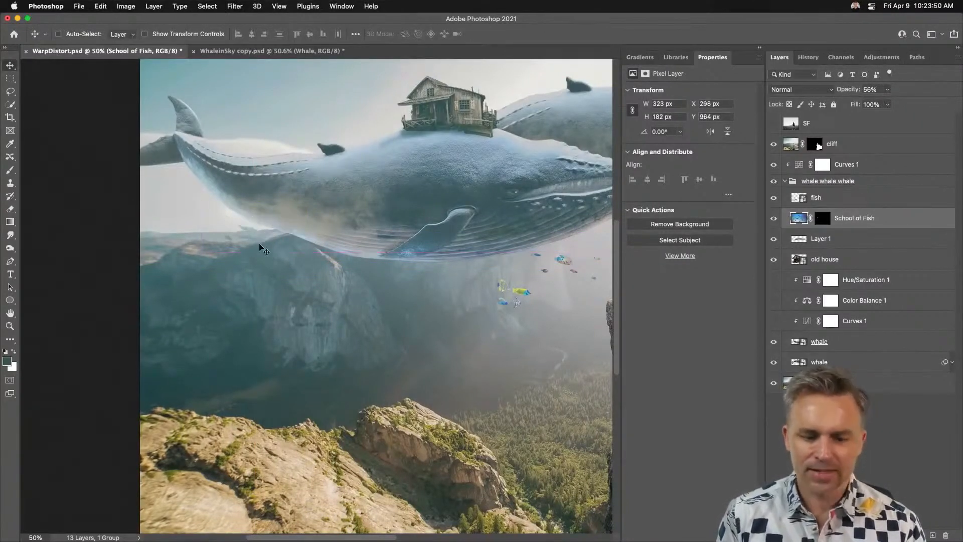
{"action": "key", "text": "super+minus"}
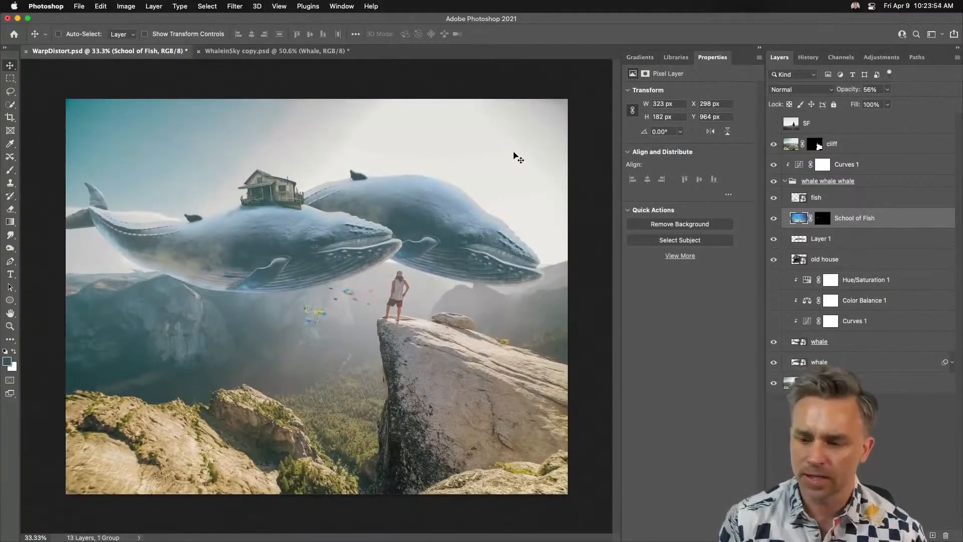
Add a Color Lookup adjustment layer above the masked cliff layer.
{"action": "left_click", "coordinate": [914, 143]}
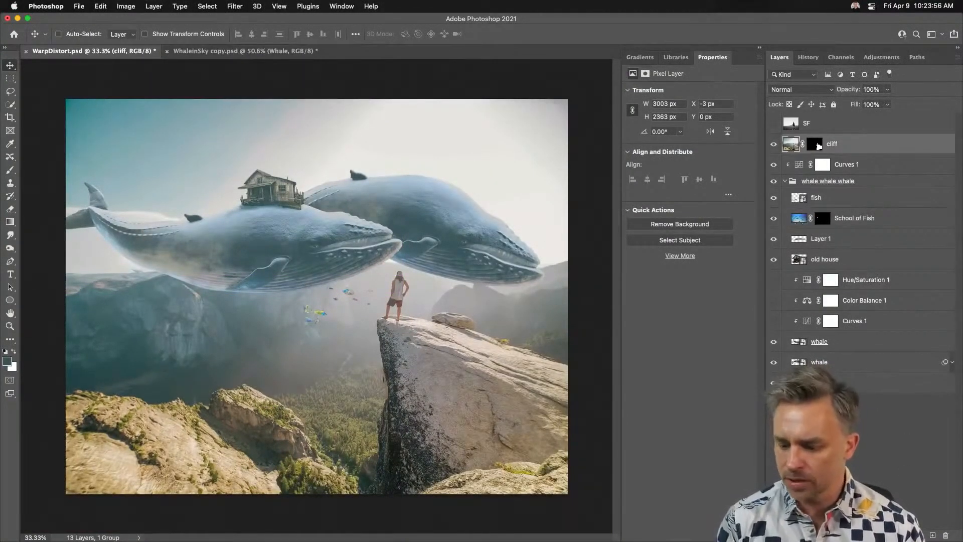
{"action": "left_click", "coordinate": [906, 535]}
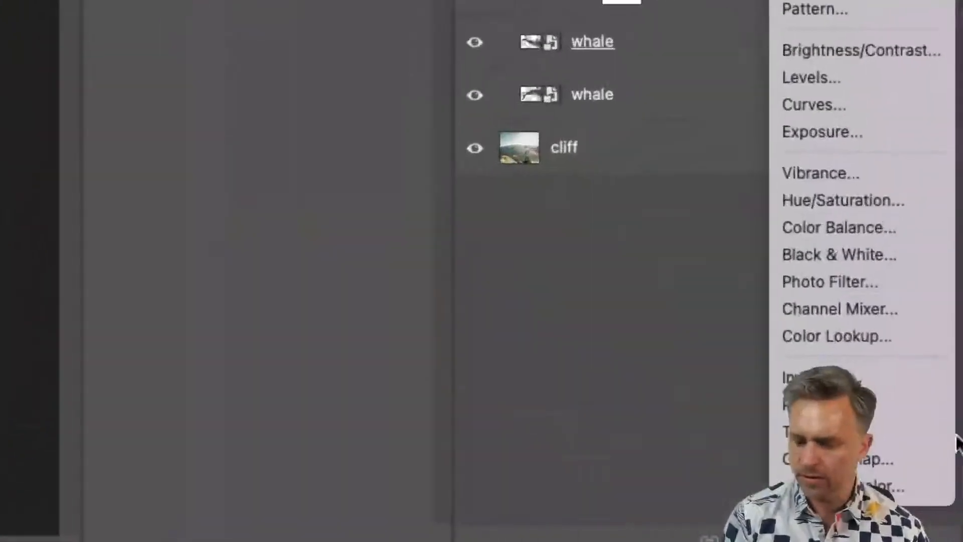
{"action": "left_click", "coordinate": [934, 333]}
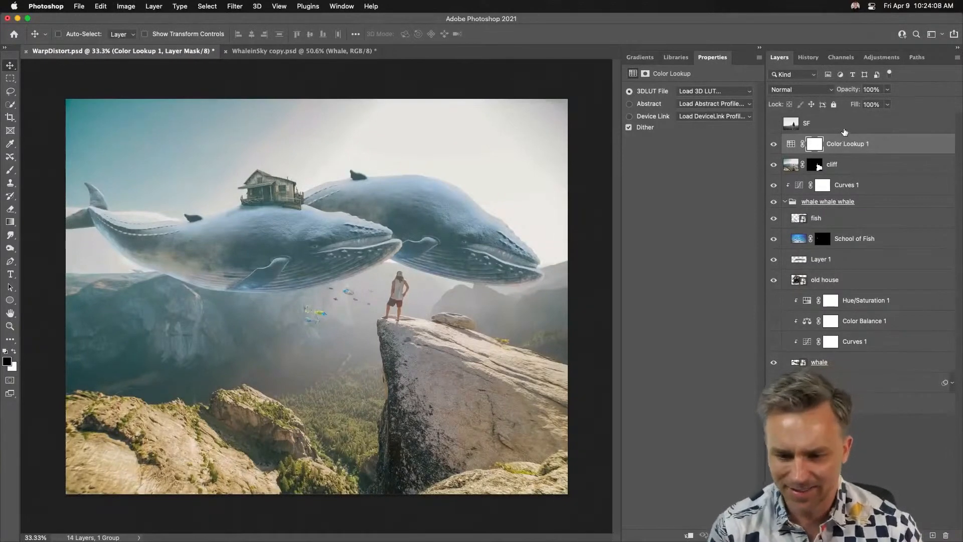
{"action": "left_click", "coordinate": [797, 90]}
{"action": "left_click", "coordinate": [750, 46]}
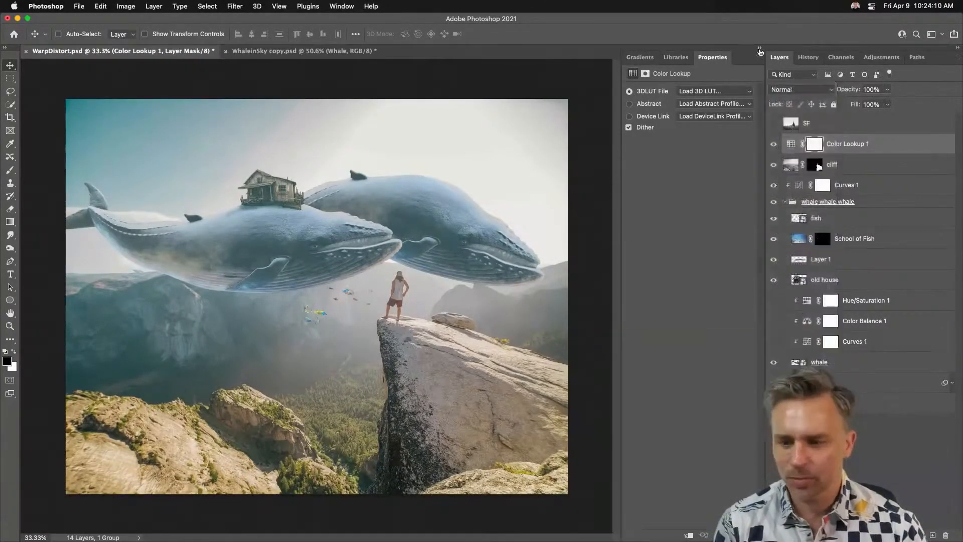
{"action": "left_click", "coordinate": [759, 48]}
{"action": "left_click", "coordinate": [826, 90]}
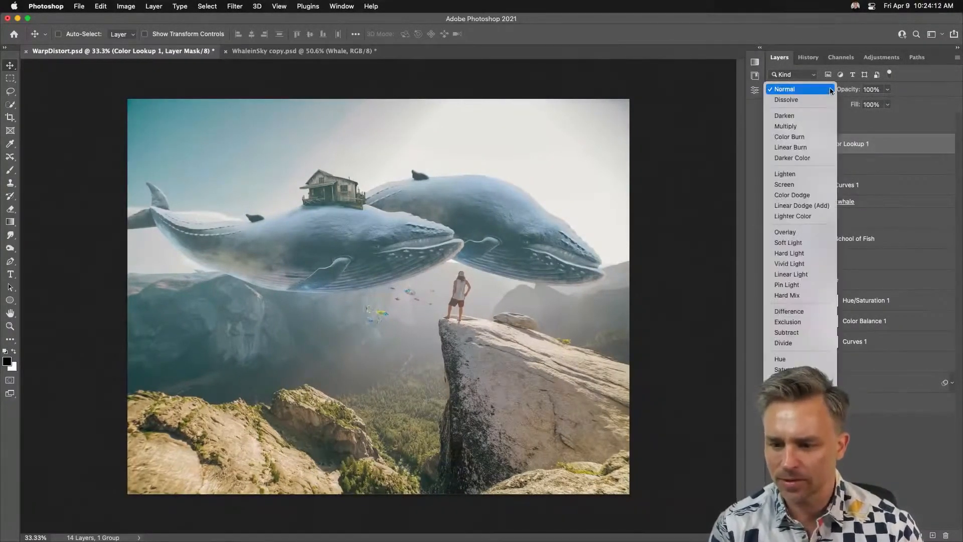
{"action": "left_click", "coordinate": [762, 53]}
{"action": "left_click", "coordinate": [761, 48]}
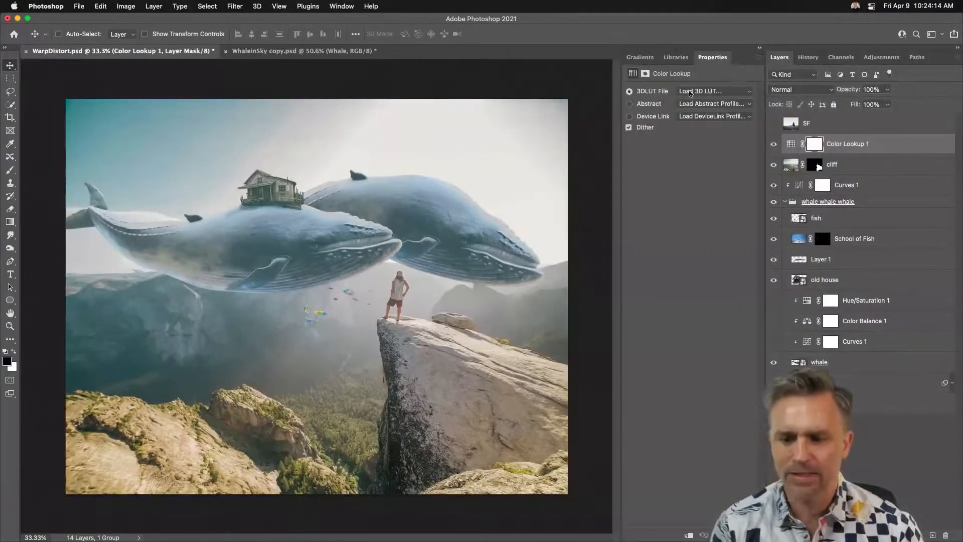
Try the 2Strip.look 3DLUT on the Color Lookup layer, and replace it with Crisp_Winter.look.
{"action": "left_click", "coordinate": [695, 93]}
{"action": "left_click", "coordinate": [706, 118]}
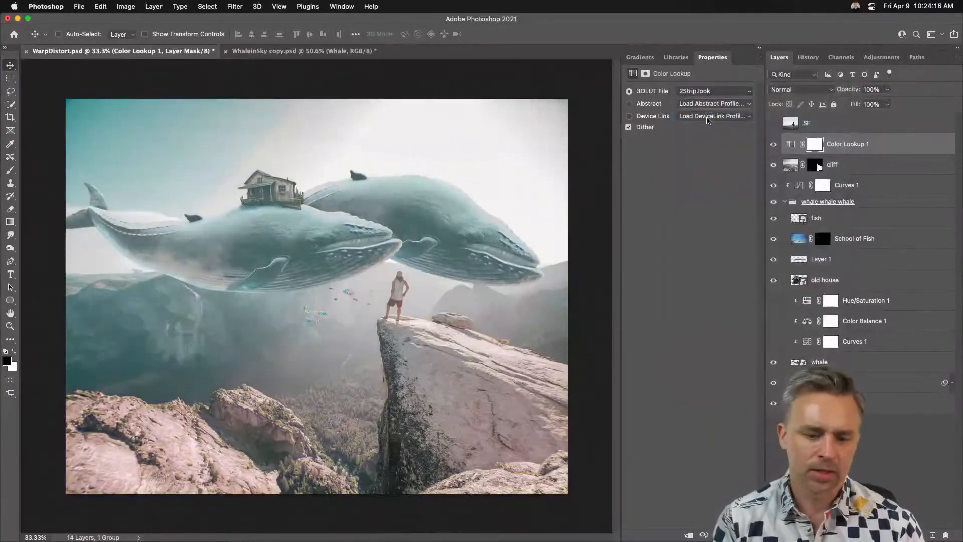
{"action": "key", "text": "super+plus"}
{"action": "key", "text": "super+minus"}
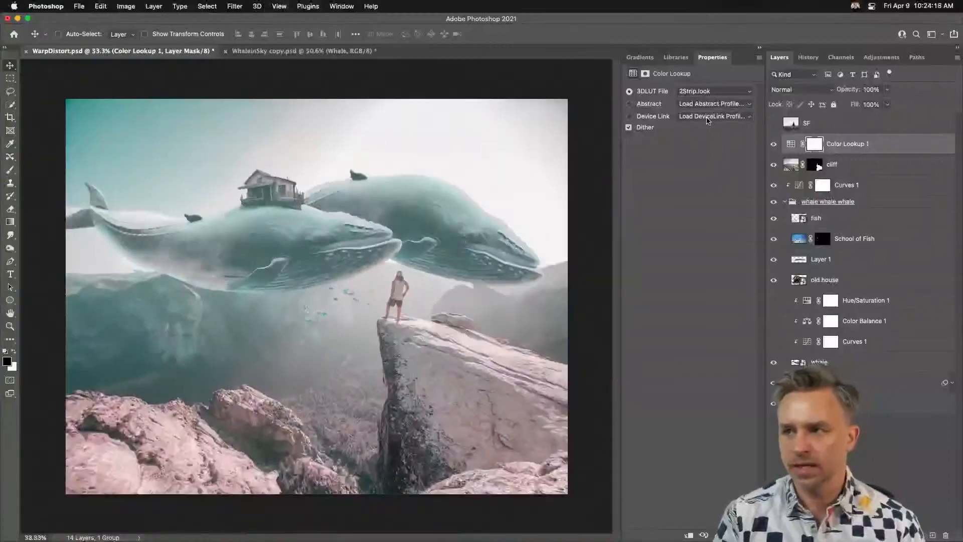
{"action": "left_click", "coordinate": [725, 91]}
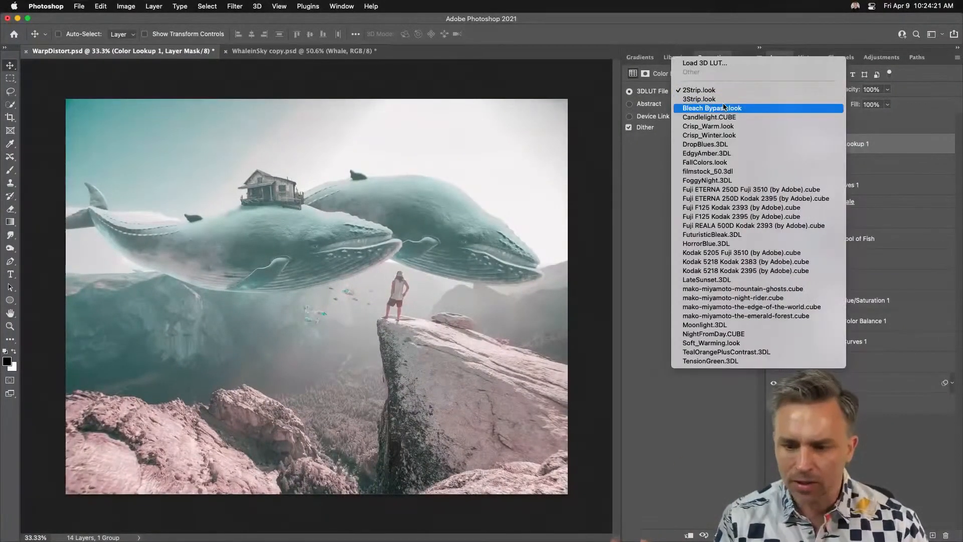
{"action": "left_click", "coordinate": [743, 136]}
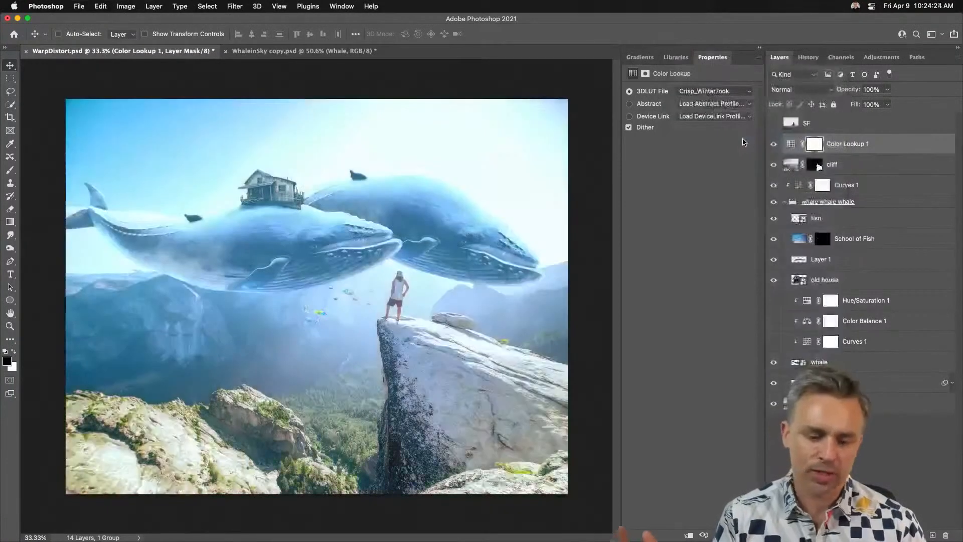
Switch the Color Lookup layer's 3DLUT to filmstock_50.3dl and compare the image with and without the grading.
{"action": "left_click", "coordinate": [725, 91]}
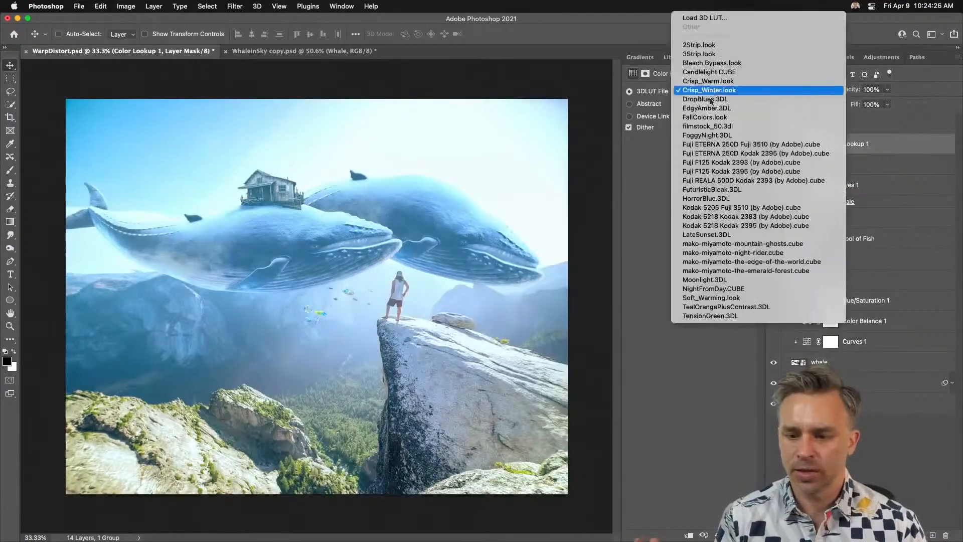
{"action": "left_click", "coordinate": [725, 127]}
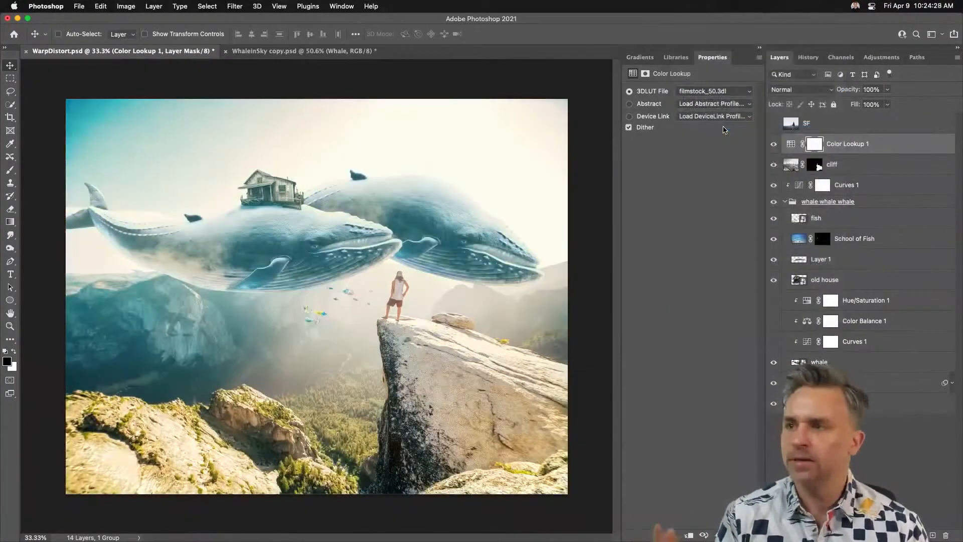
{"action": "left_click", "coordinate": [775, 145]}
{"action": "left_click", "coordinate": [775, 147]}
{"action": "left_click", "coordinate": [775, 146]}
{"action": "left_click", "coordinate": [775, 147]}
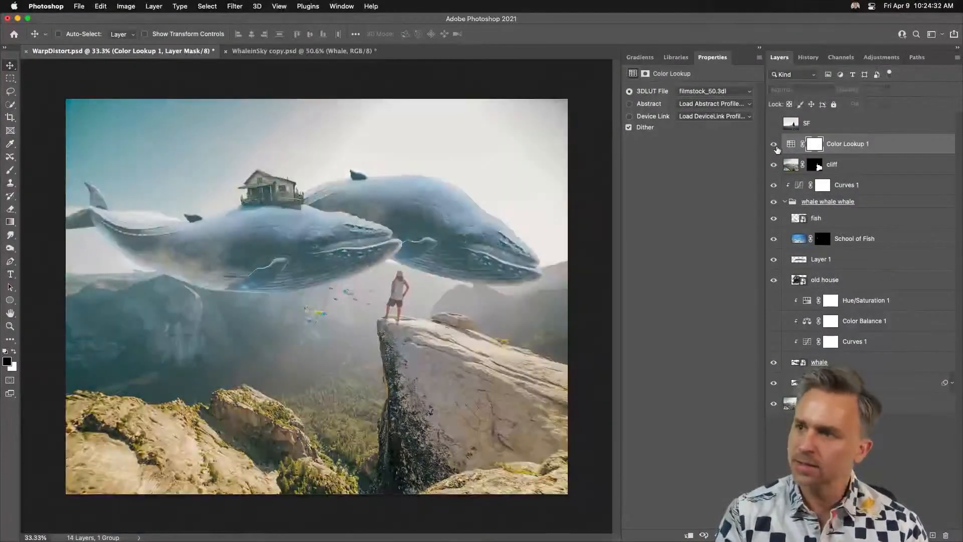
Reduce the Color Lookup 1 layer's opacity to 36% and compare the softened grading with the ungraded image.
{"action": "left_click_drag", "start_coordinate": [844, 92], "coordinate": [813, 95]}
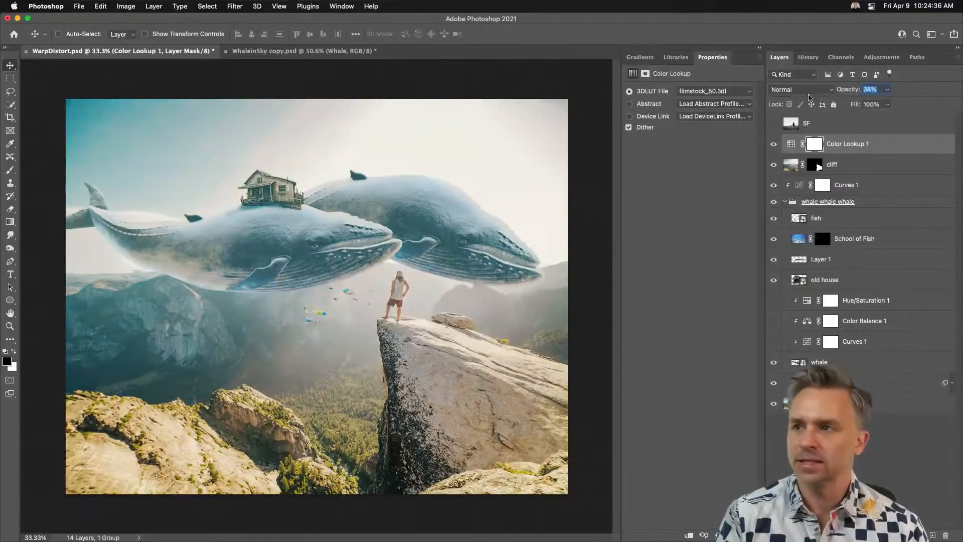
{"action": "left_click", "coordinate": [775, 145]}
{"action": "left_click", "coordinate": [774, 145]}
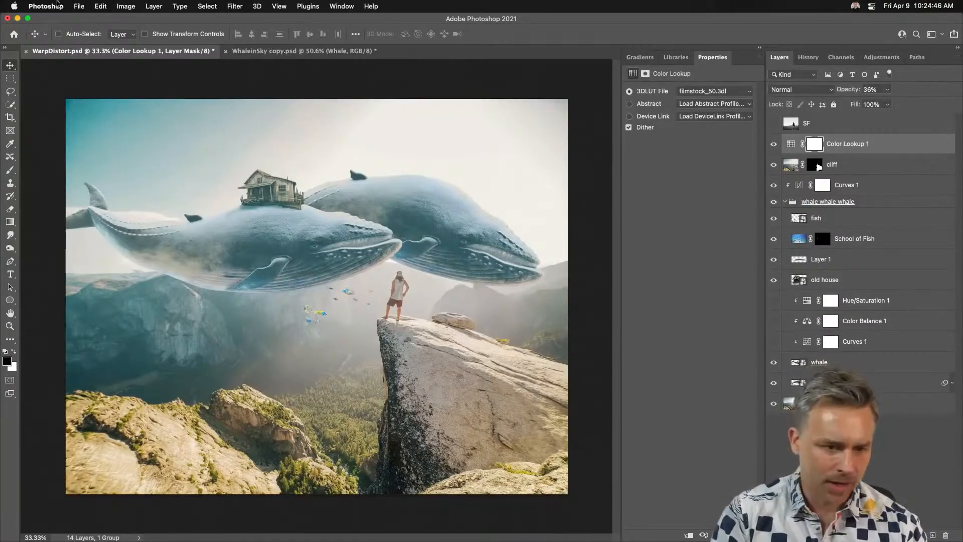
Export the scene with Save for Web as a JPEG High image 1000 px wide, saved to the Desktop as WarpDistort.jpg.
{"action": "left_click", "coordinate": [78, 6]}
{"action": "mouse_move", "coordinate": [138, 140]}
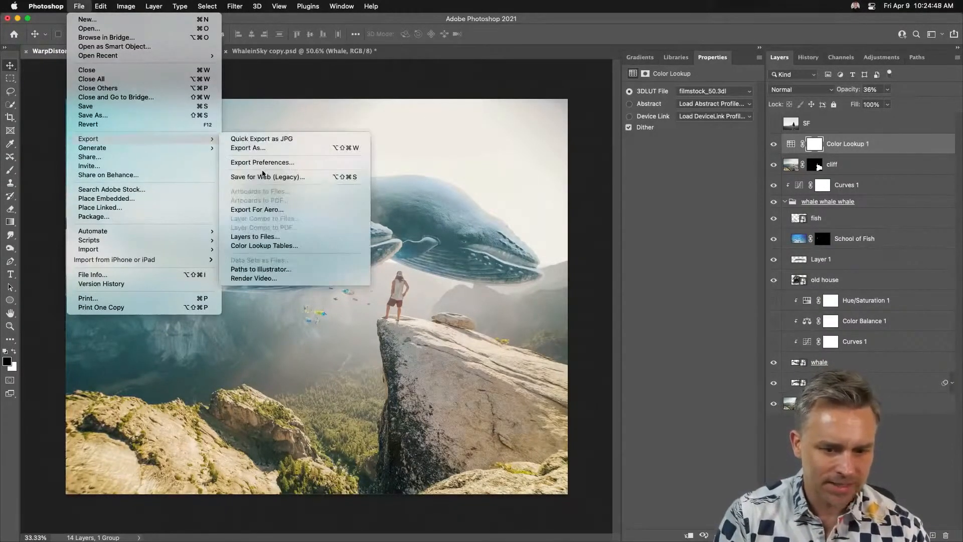
{"action": "left_click", "coordinate": [265, 177]}
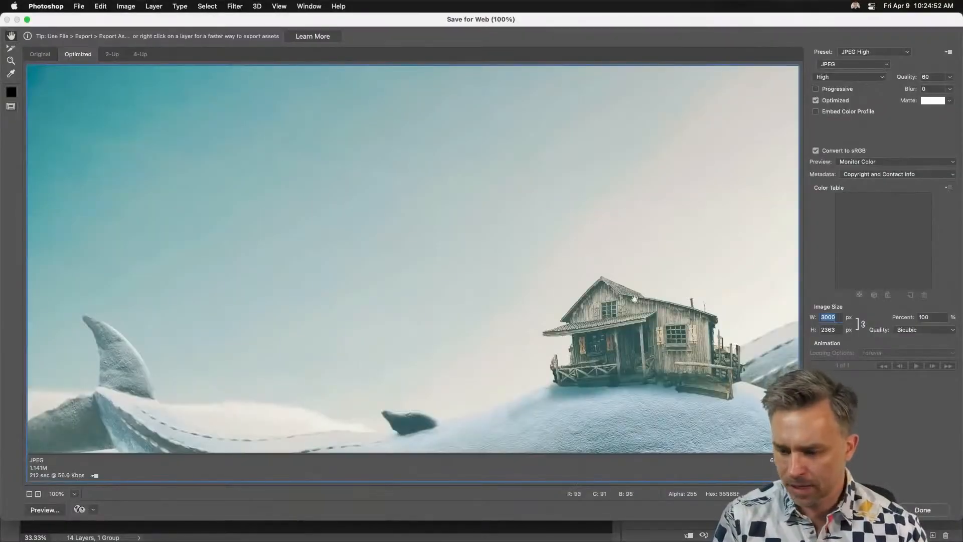
{"action": "type", "text": "1000"}
{"action": "key", "text": "Return"}
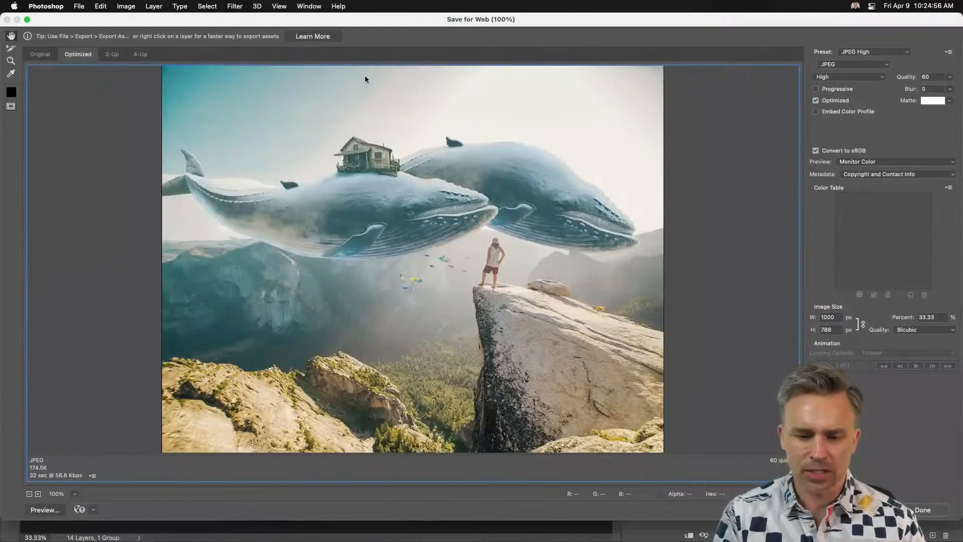
{"action": "key", "text": "Return"}
{"action": "left_click", "coordinate": [187, 89]}
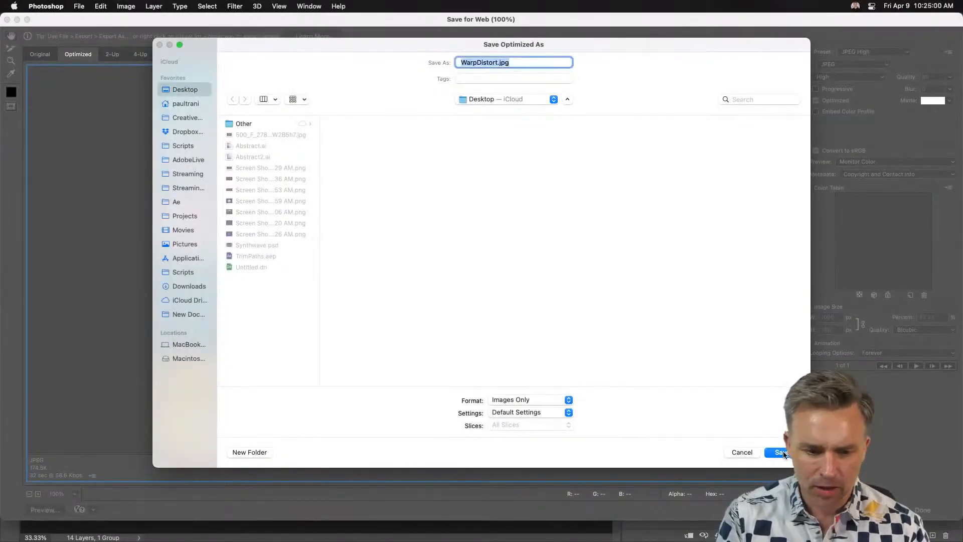
{"action": "left_click", "coordinate": [781, 452]}
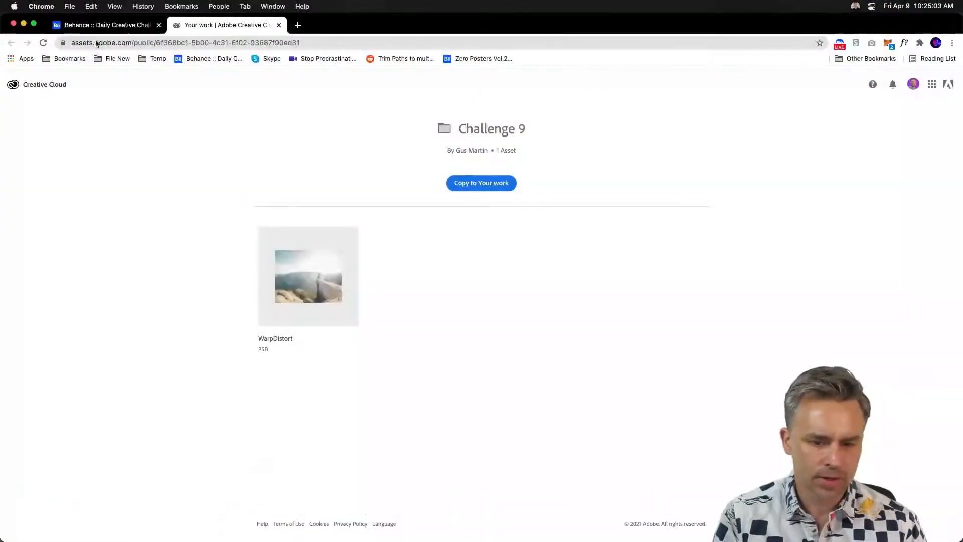
Look through the challenge list and instructions on Behance's Photoshop Creative Challenge page, and minimise the browser.
{"action": "key", "text": "super+alt+Left"}
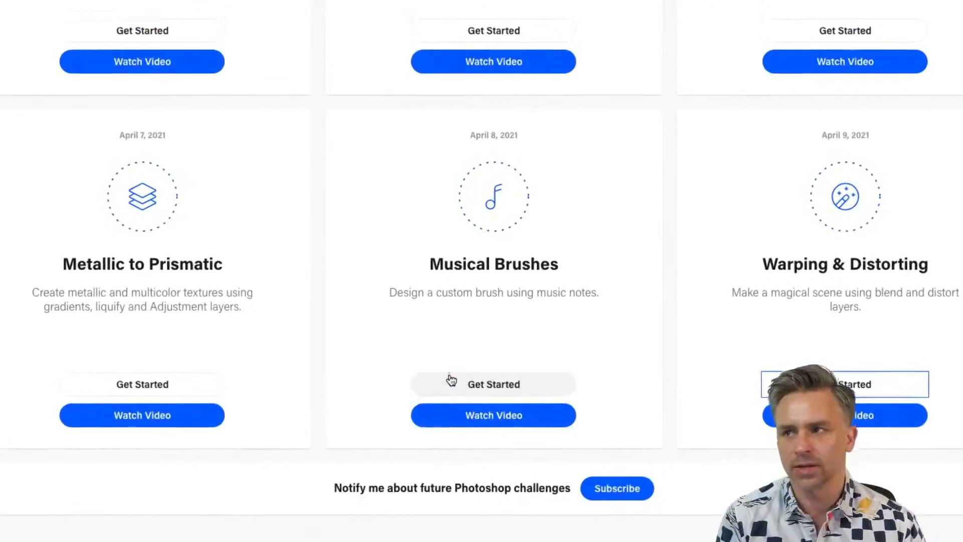
{"action": "scroll", "coordinate": [905, 396], "scroll_direction": "up", "scroll_amount": 15}
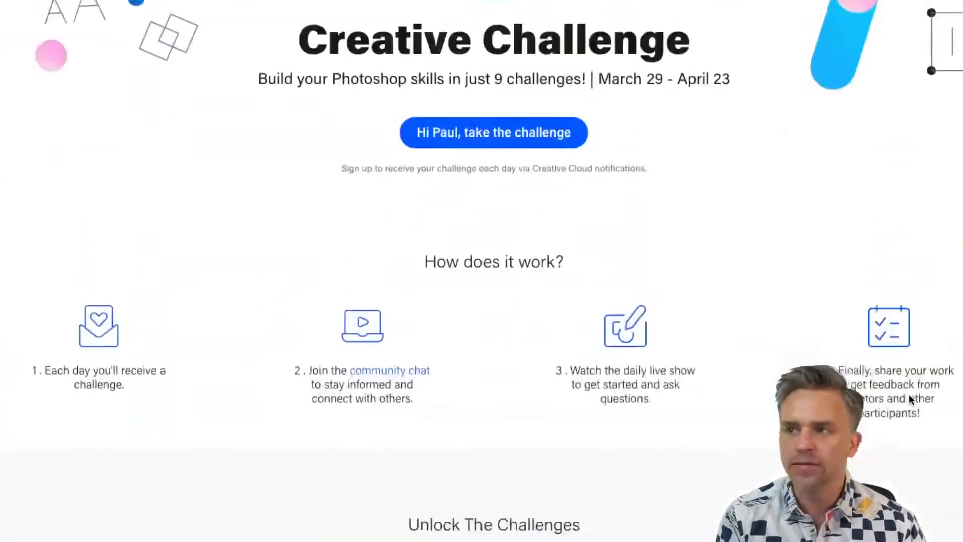
{"action": "scroll", "coordinate": [909, 394], "scroll_direction": "down", "scroll_amount": 6}
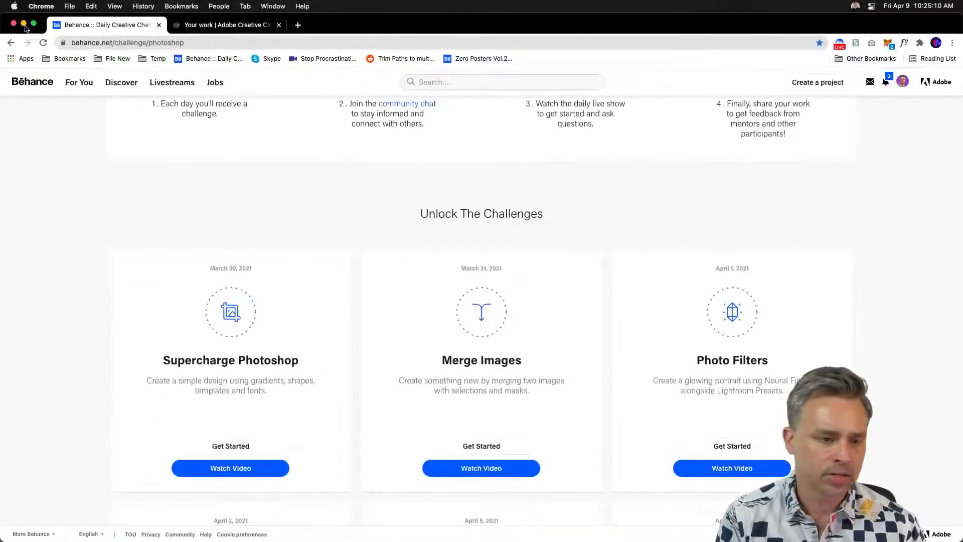
{"action": "left_click", "coordinate": [24, 24]}
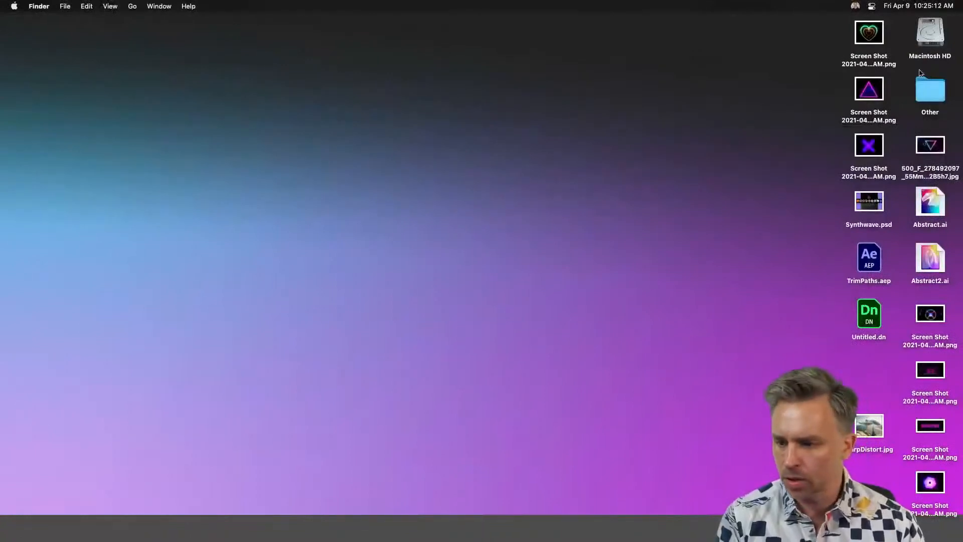
Launch Discord and switch back to the composite in Photoshop.
{"action": "mouse_move", "coordinate": [542, 537]}
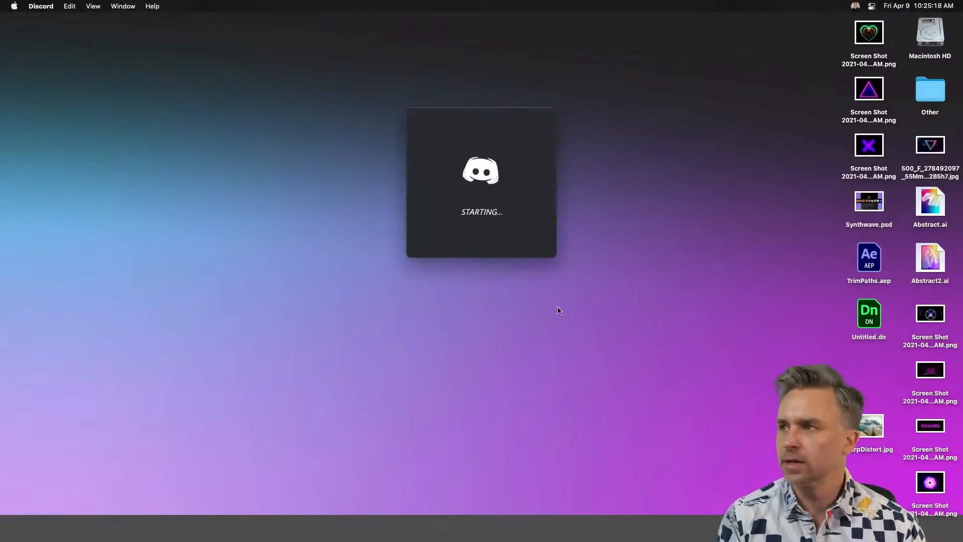
{"action": "mouse_move", "coordinate": [260, 533]}
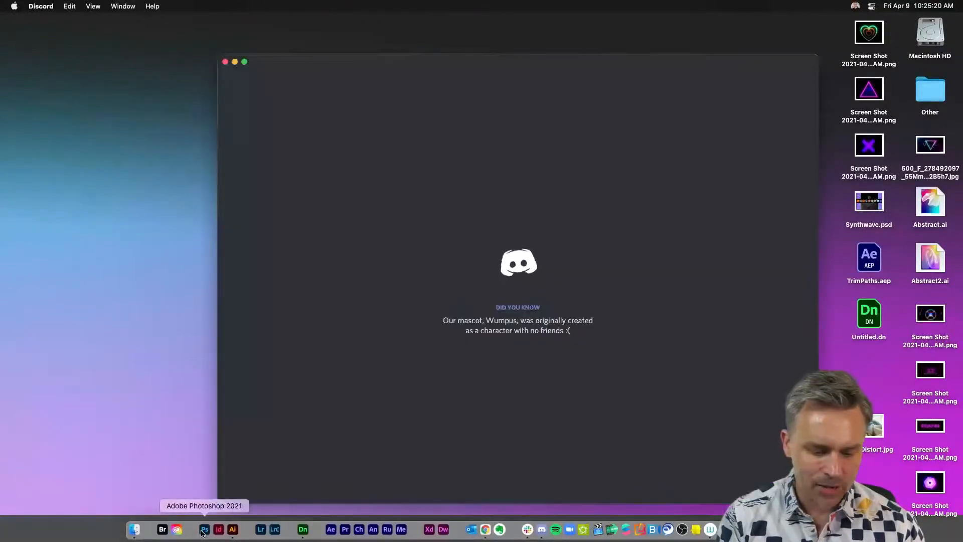
{"action": "left_click", "coordinate": [202, 532]}
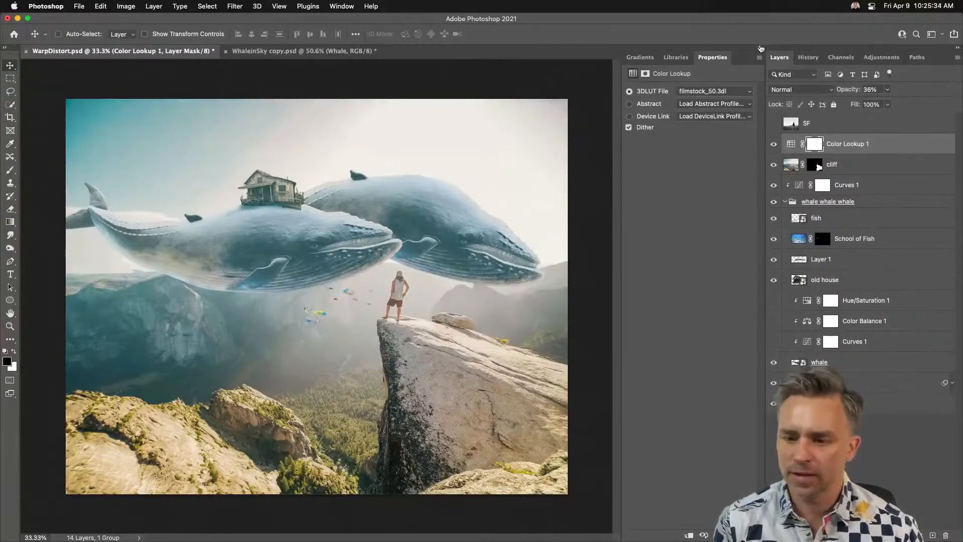
Collapse the adjustment properties to widen the canvas, and compare the scene with and without Color Lookup 1, leaving that layer hidden.
{"action": "left_click", "coordinate": [761, 47]}
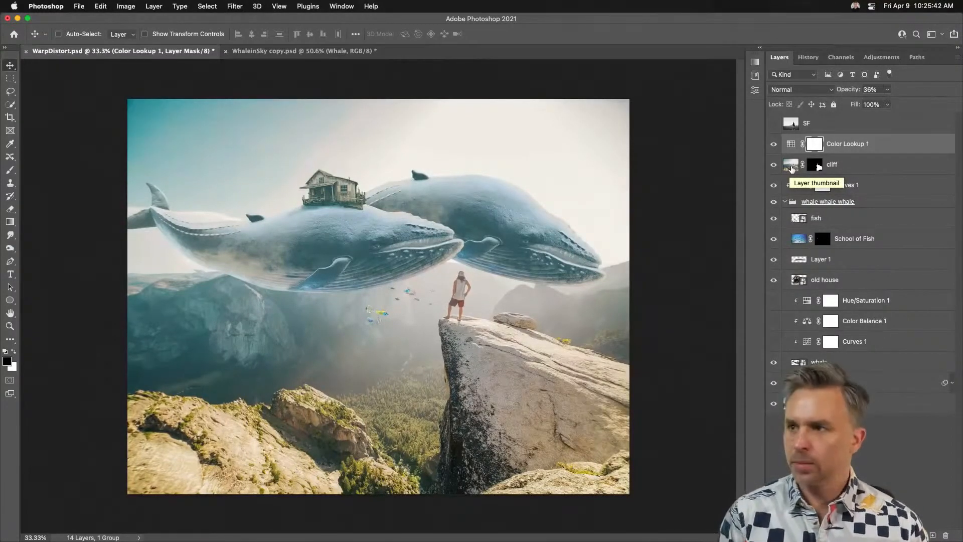
{"action": "left_click", "coordinate": [773, 145]}
{"action": "left_click", "coordinate": [773, 144]}
{"action": "left_click", "coordinate": [773, 145]}
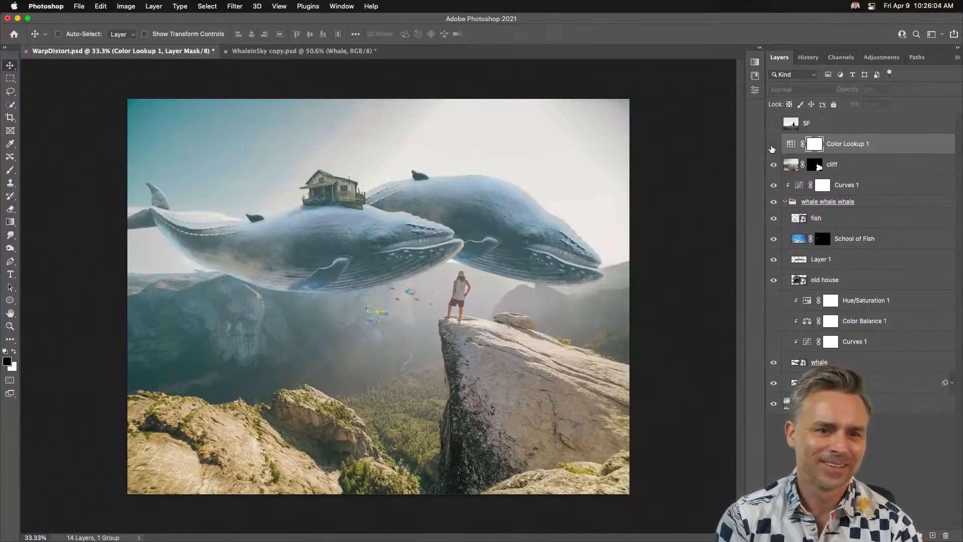
{"action": "key", "text": "super+equal"}
{"action": "key", "text": "super+equal"}
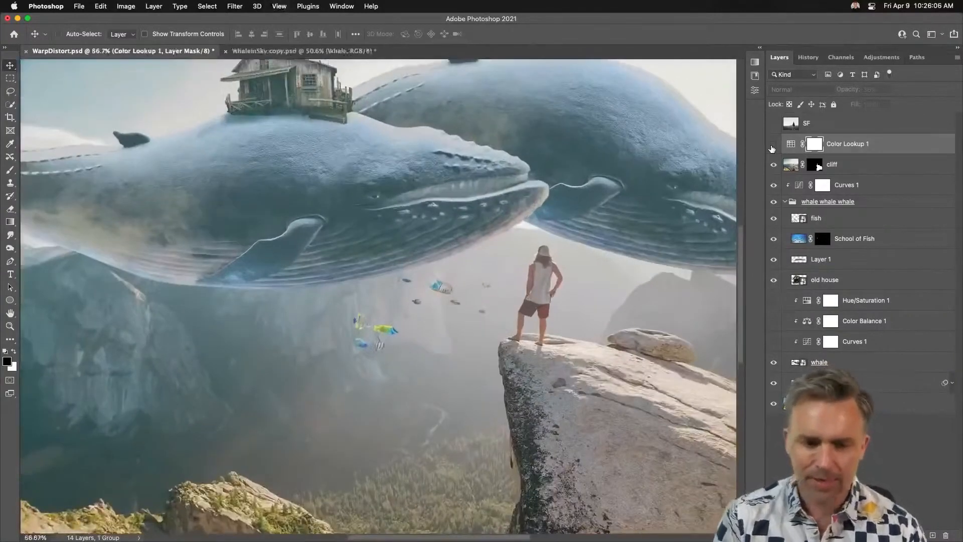
Show the finished WhaleinSky copy.psd composite in full-screen view without the interface.
{"action": "left_click", "coordinate": [264, 52]}
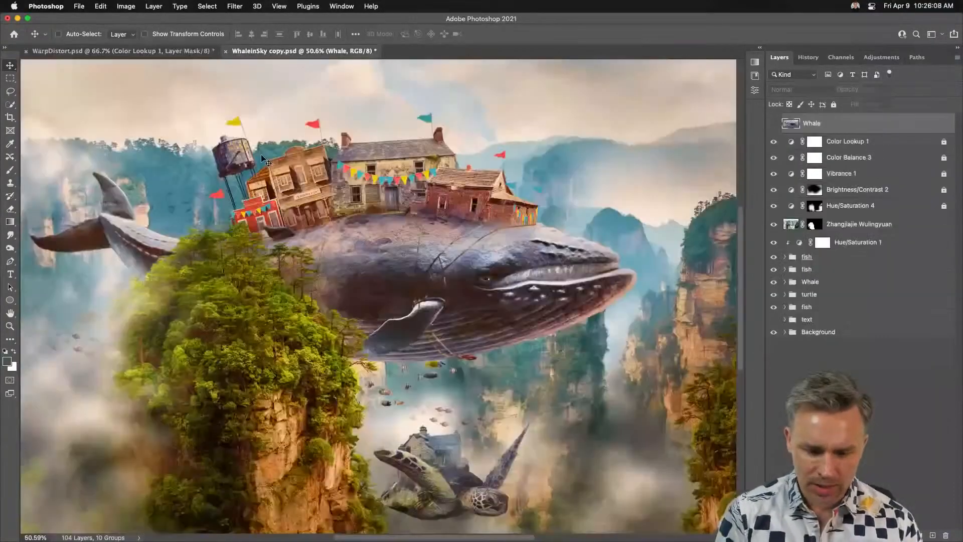
{"action": "key", "text": "f"}
{"action": "key", "text": "f"}
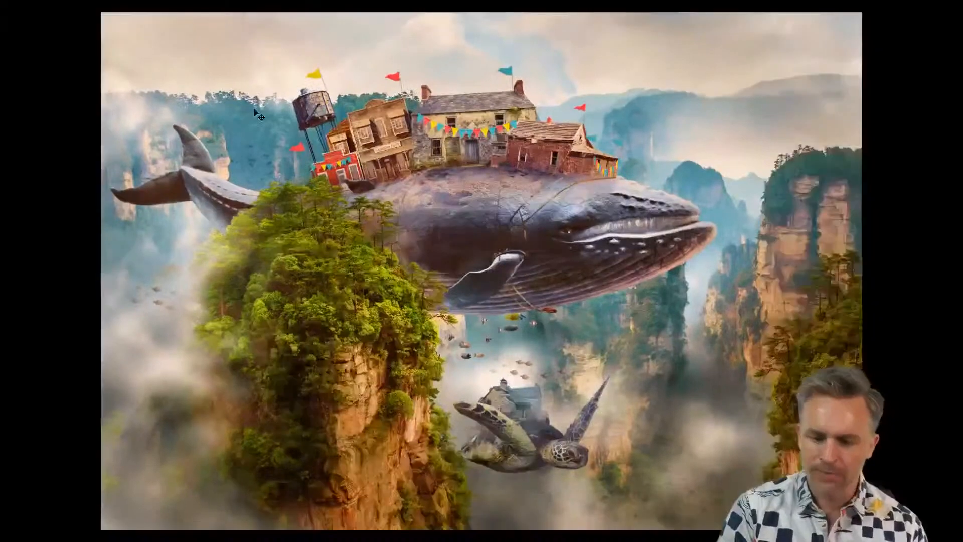